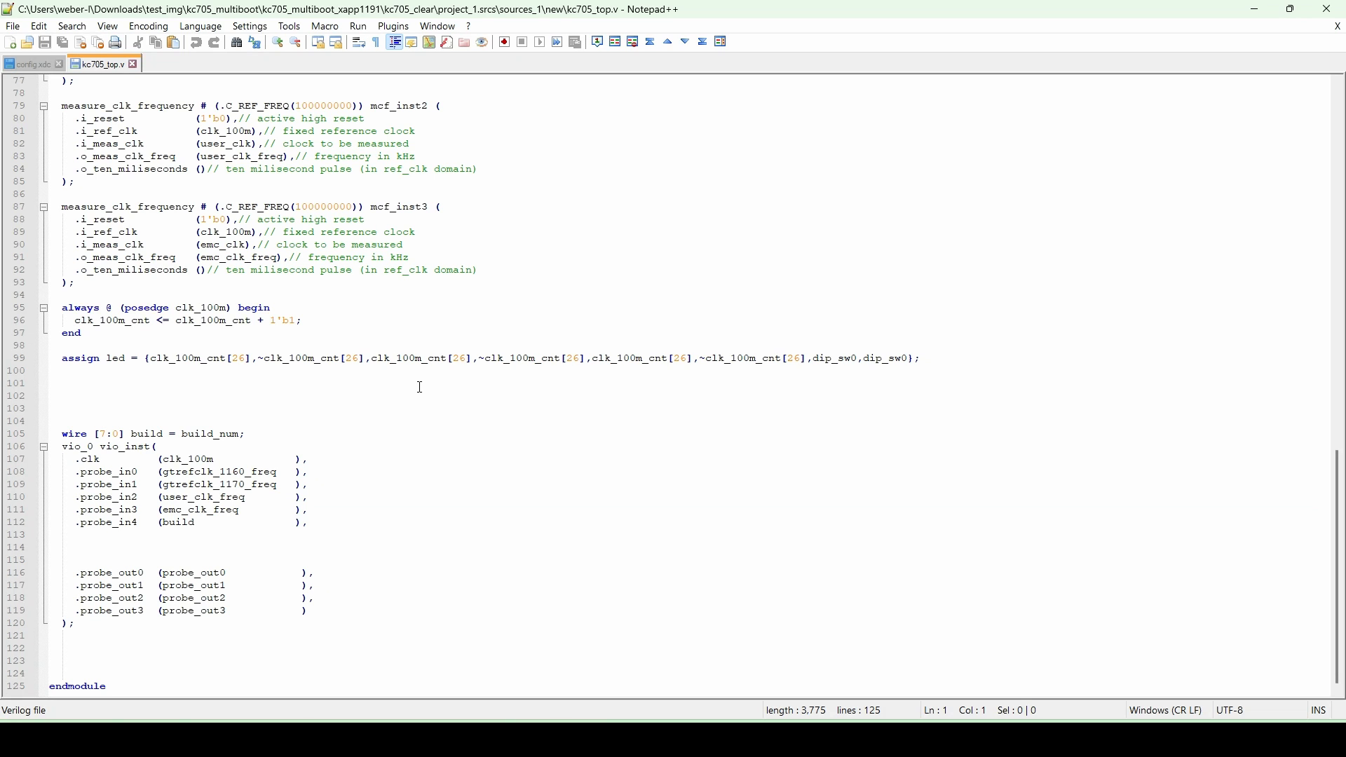
# - Scroll through the top-level Verilog module's clock measurement and VIO instance code
pyautogui.scroll(5, 420, 388)
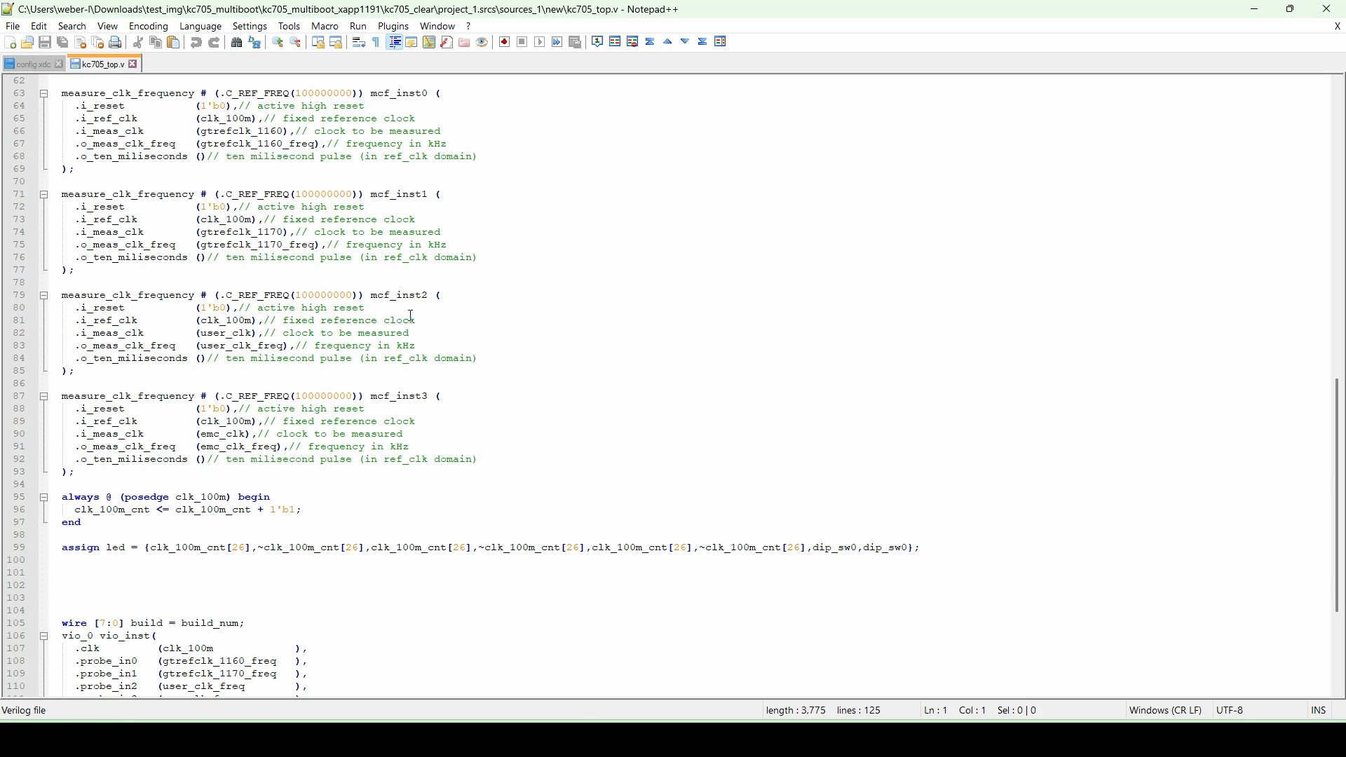
pyautogui.scroll(-3, 787, 511)
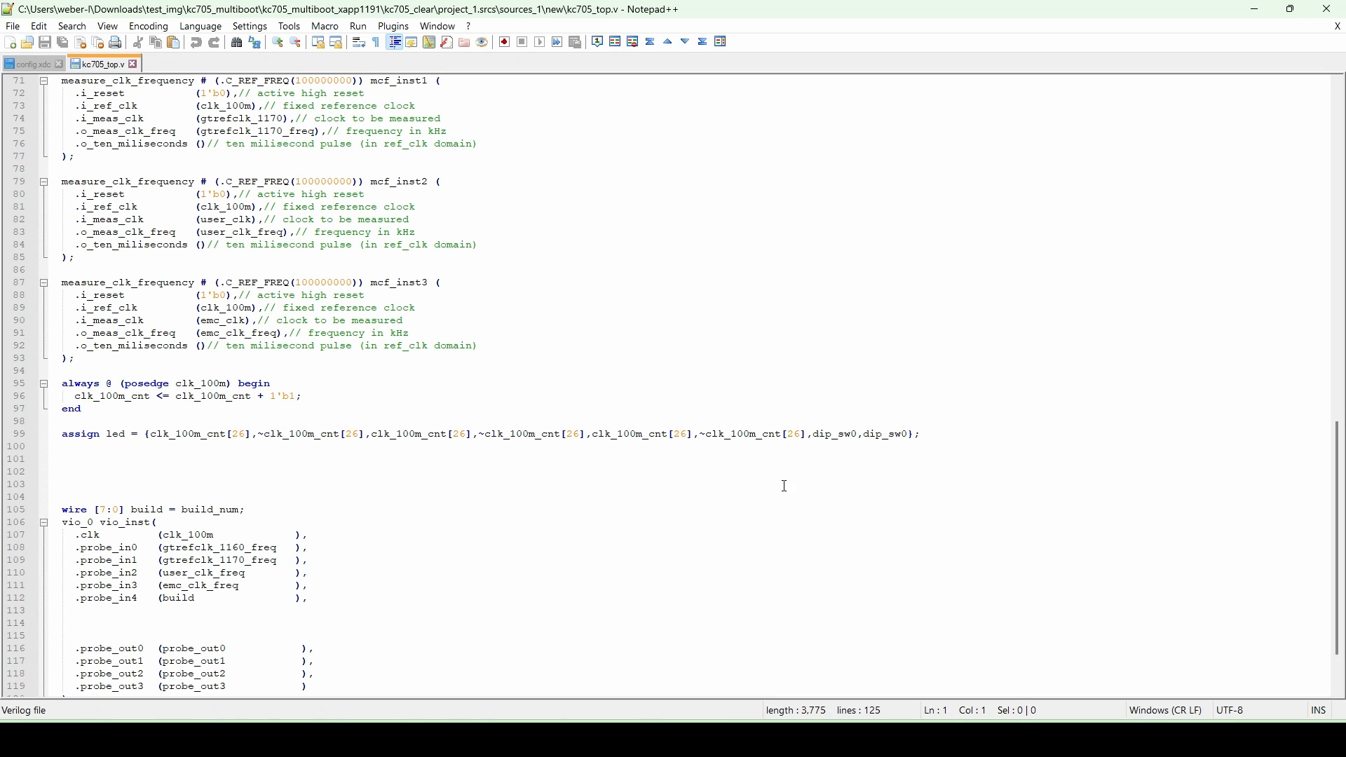
pyautogui.scroll(2, 740, 496)
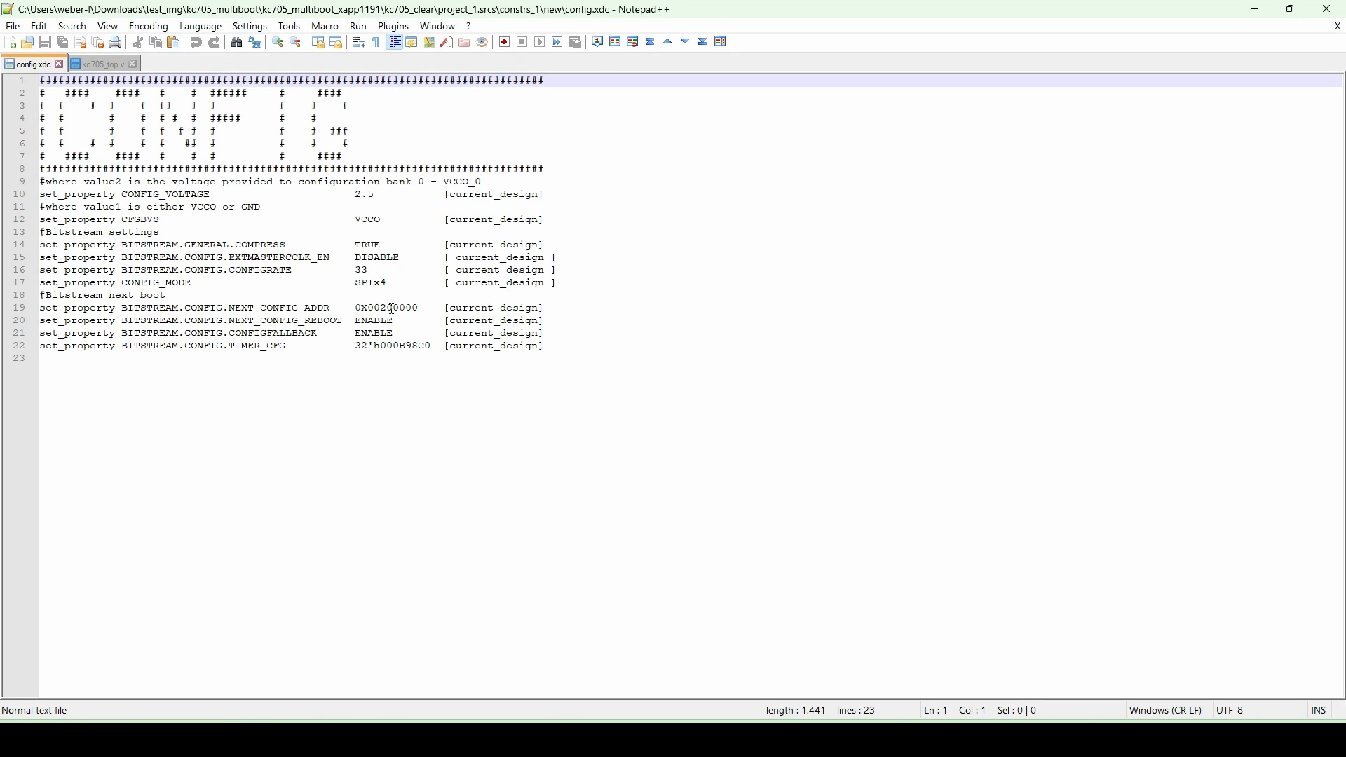
# - Switch to Vivado and open the project_1.xpr project from the kc705_clear folder
pyautogui.hotkey('alt', 'Tab')
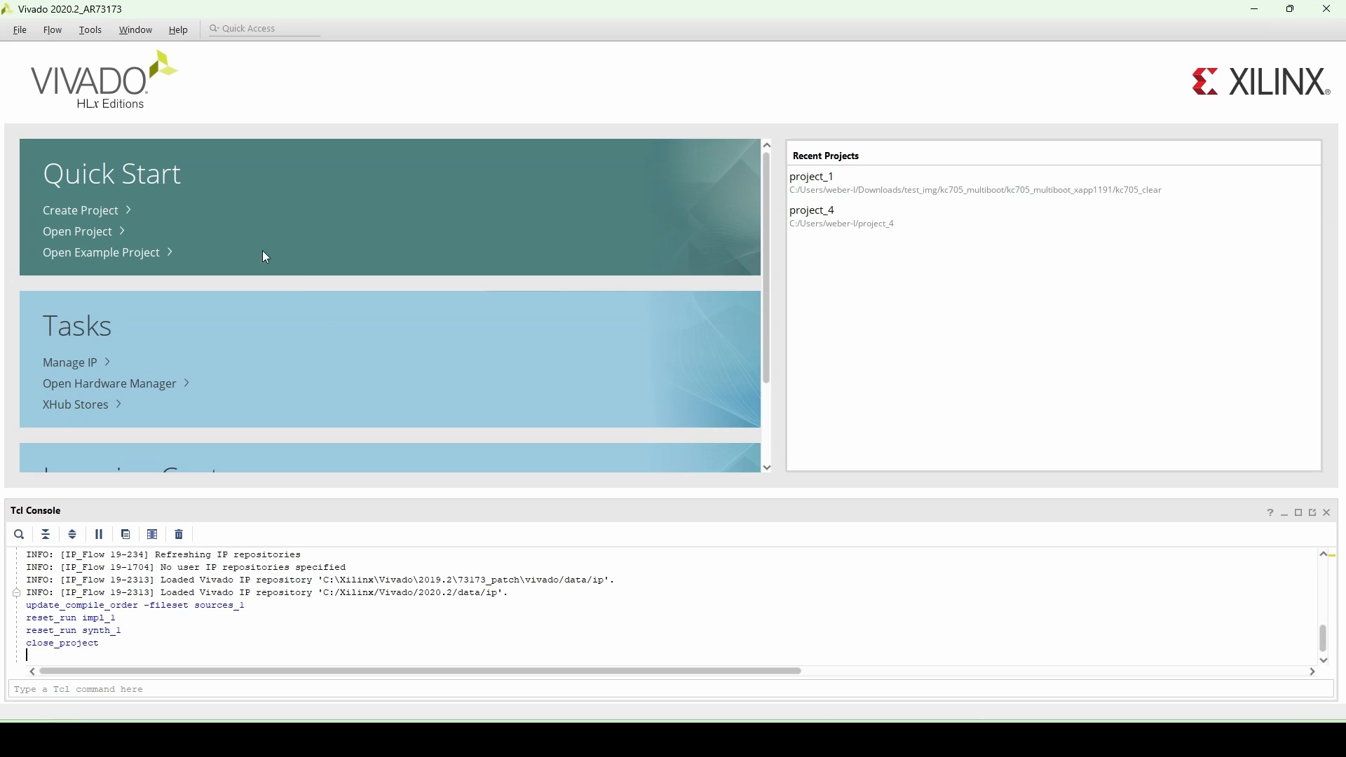
pyautogui.click(90, 238)
pyautogui.click(268, 315)
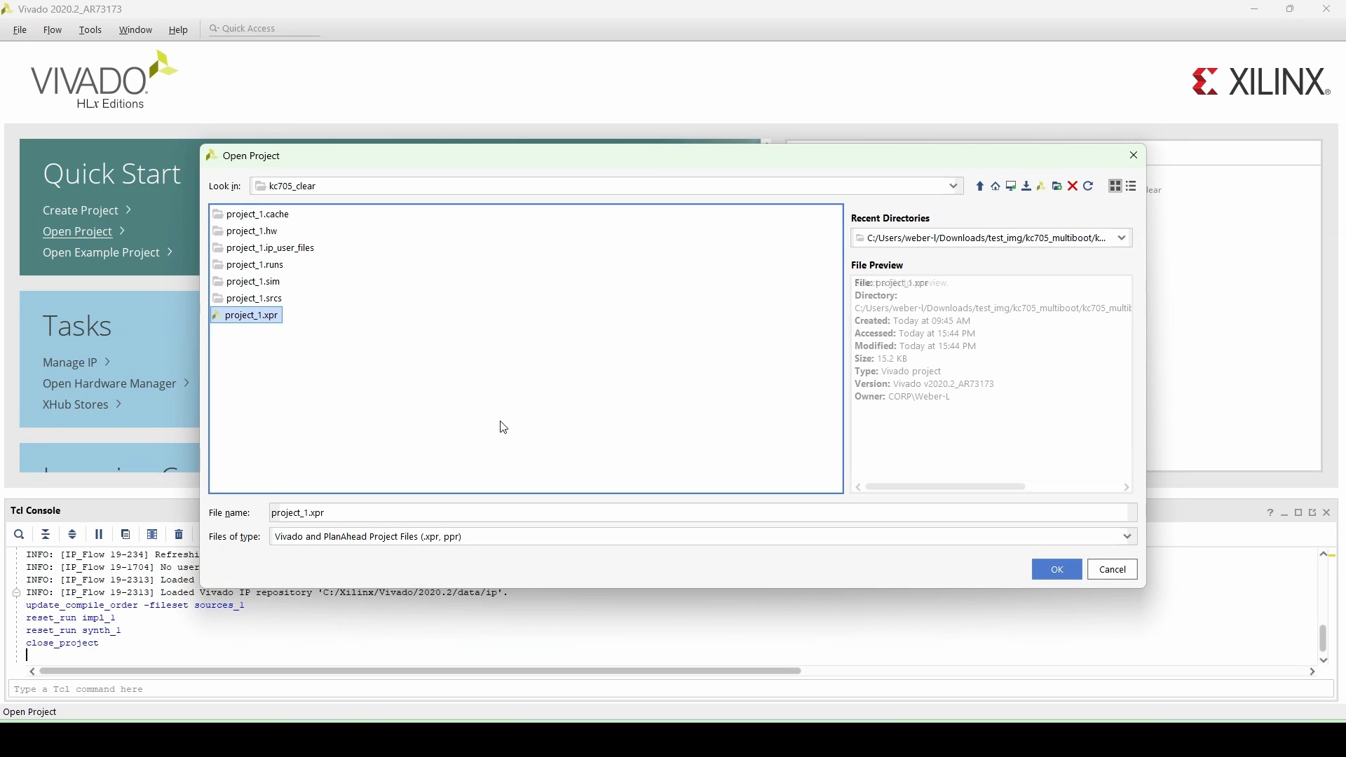
pyautogui.click(1057, 569)
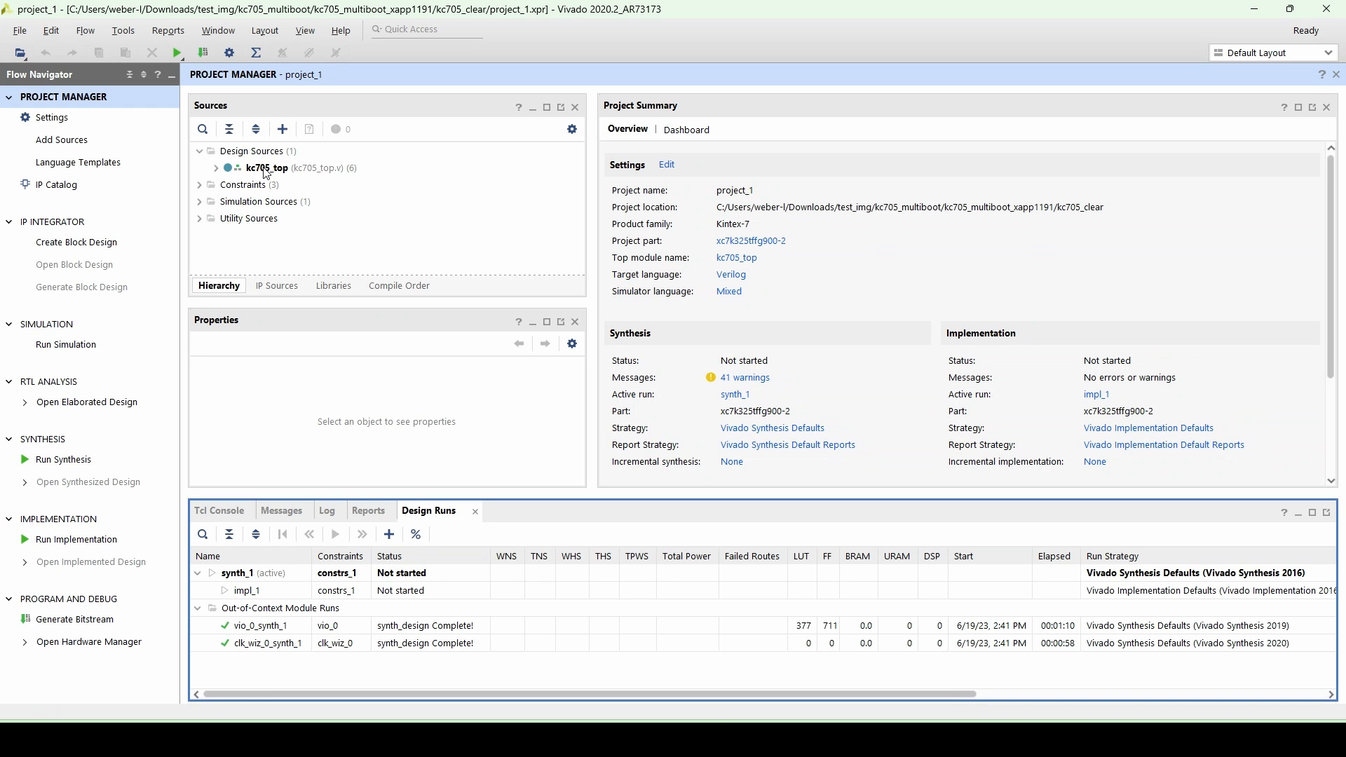
# - Open the kc705_top.v source in the editor and scroll through its code
pyautogui.doubleClick(267, 168)
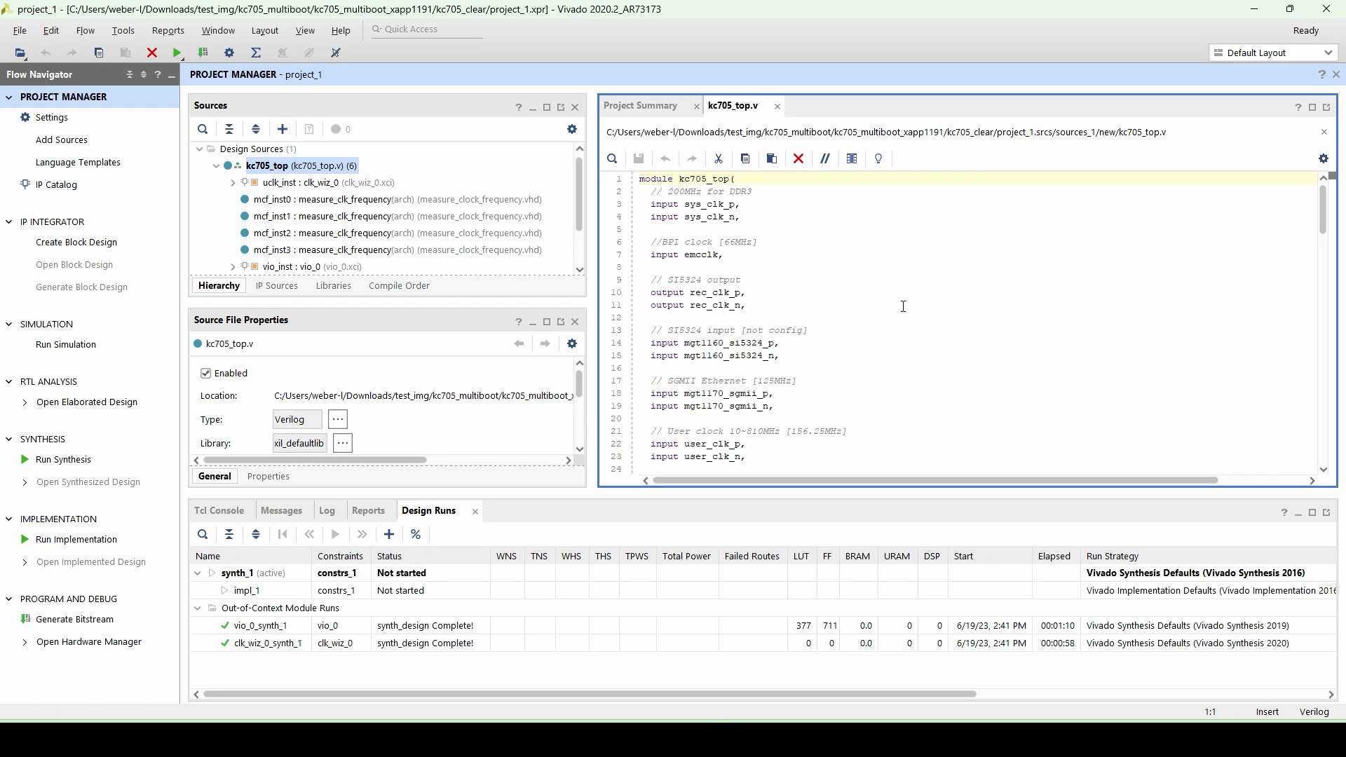
pyautogui.scroll(-9, 904, 309)
pyautogui.scroll(-11, 921, 313)
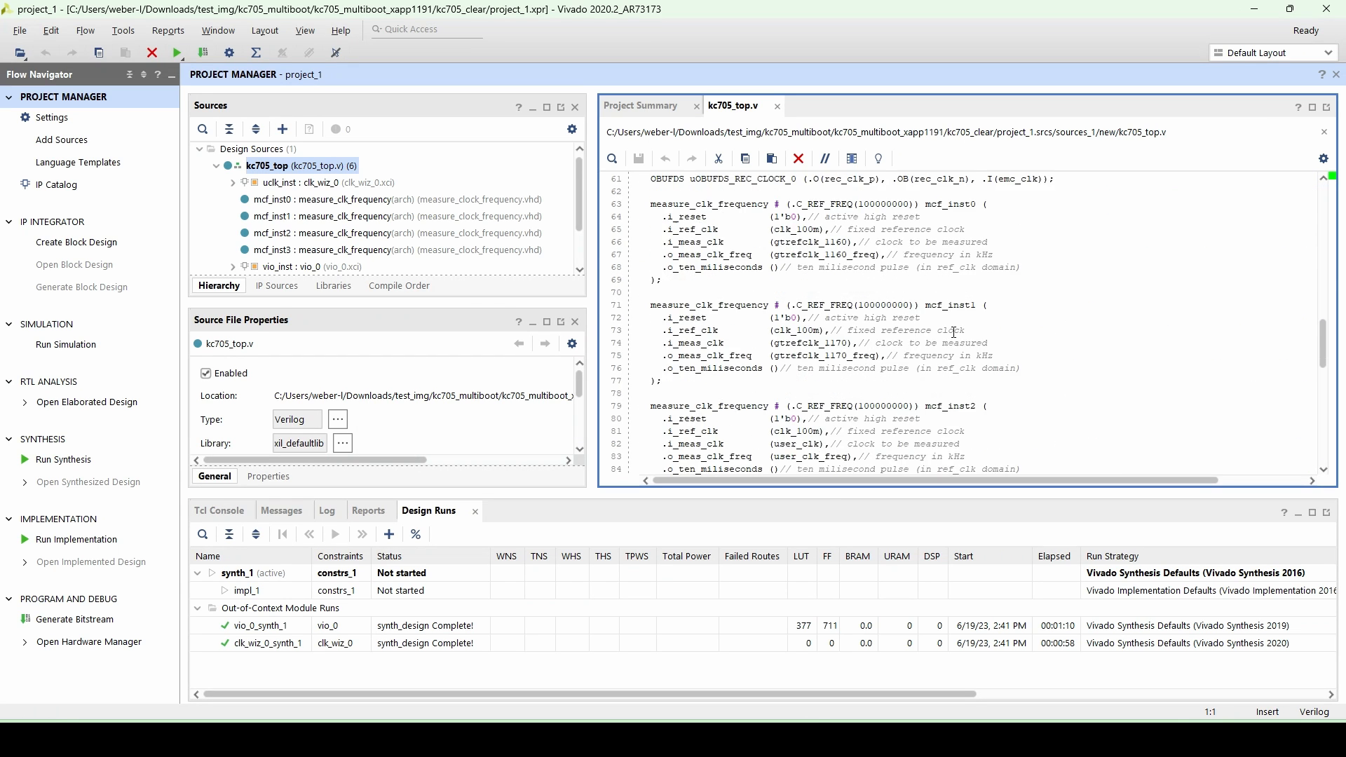
pyautogui.scroll(-10, 954, 332)
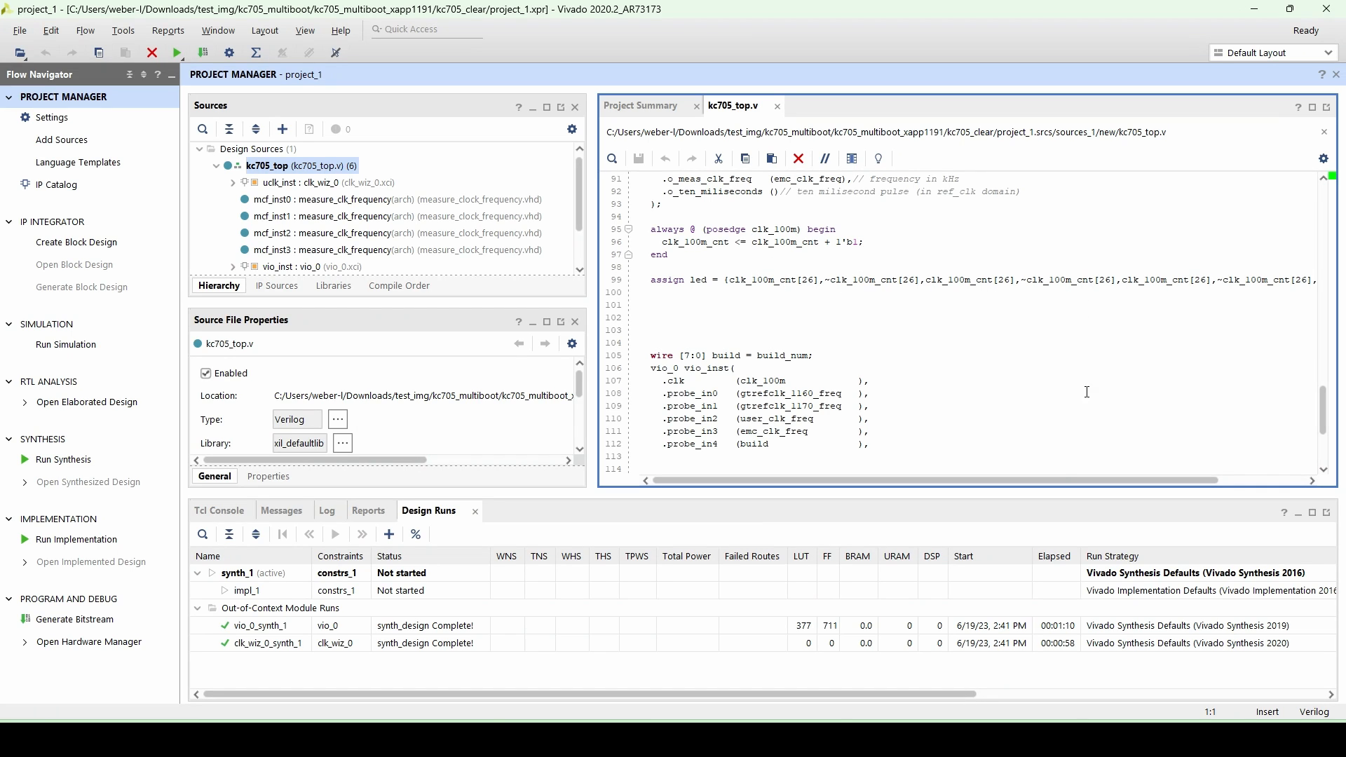
pyautogui.hscroll(3, 1191, 316)
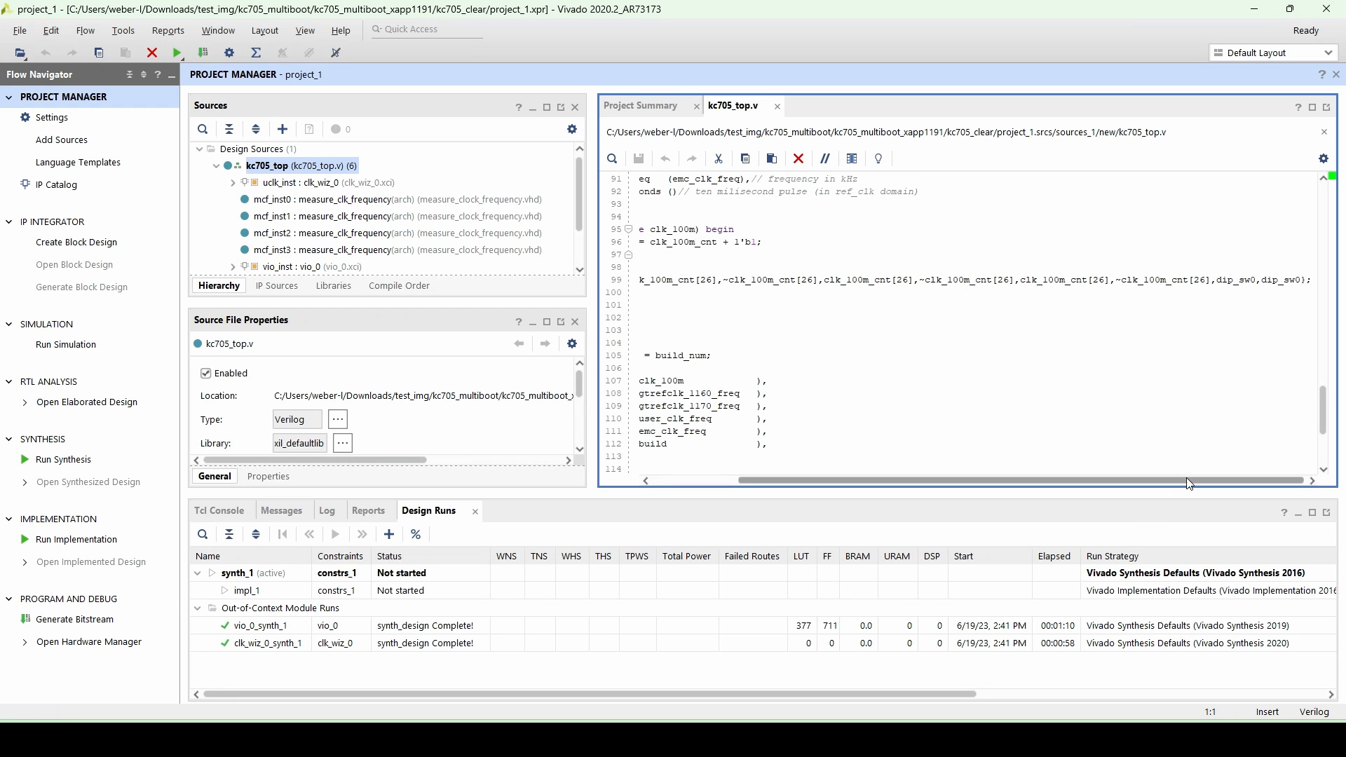
pyautogui.moveTo(1187, 480); pyautogui.dragTo(1100, 481)
pyautogui.scroll(12, 826, 372)
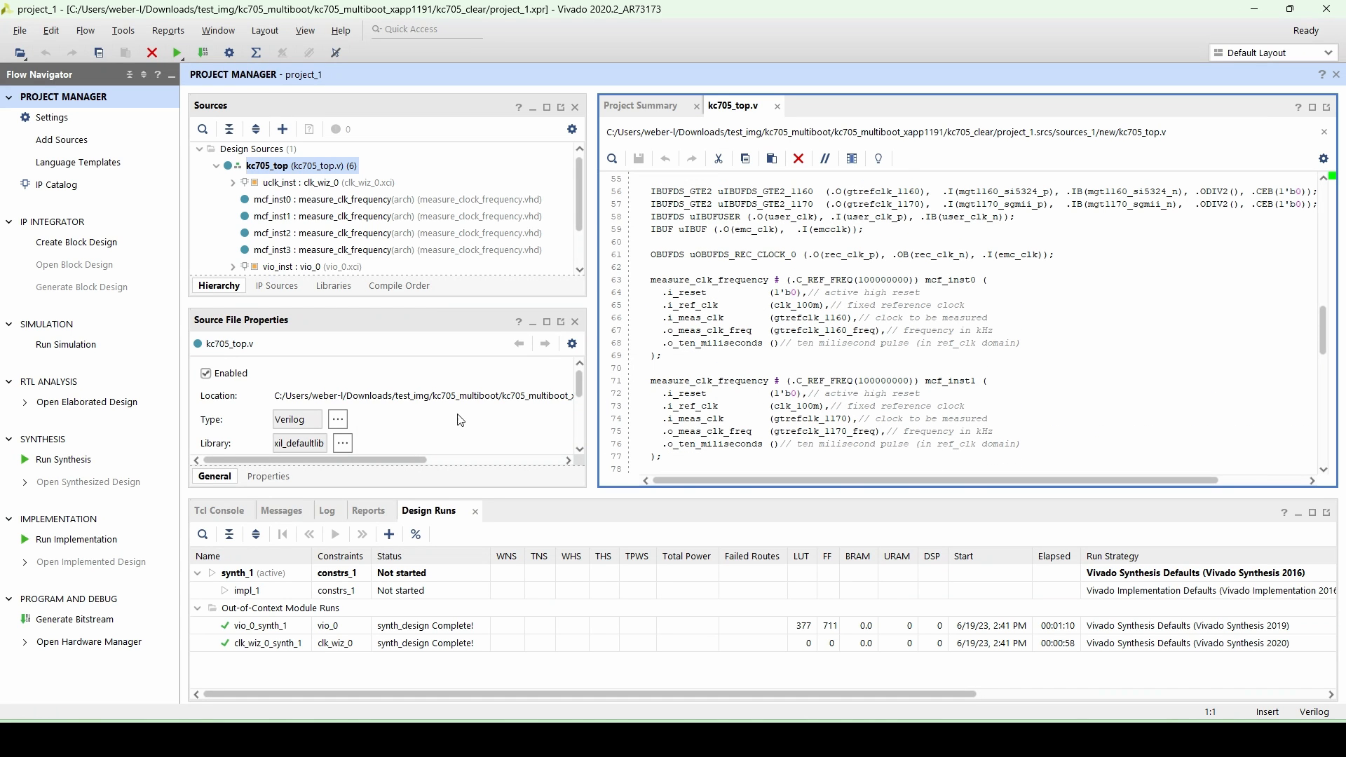
# - Generate the bitstream, launching synthesis and implementation on the local host with 10 jobs, and open the implemented design
pyautogui.click(75, 623)
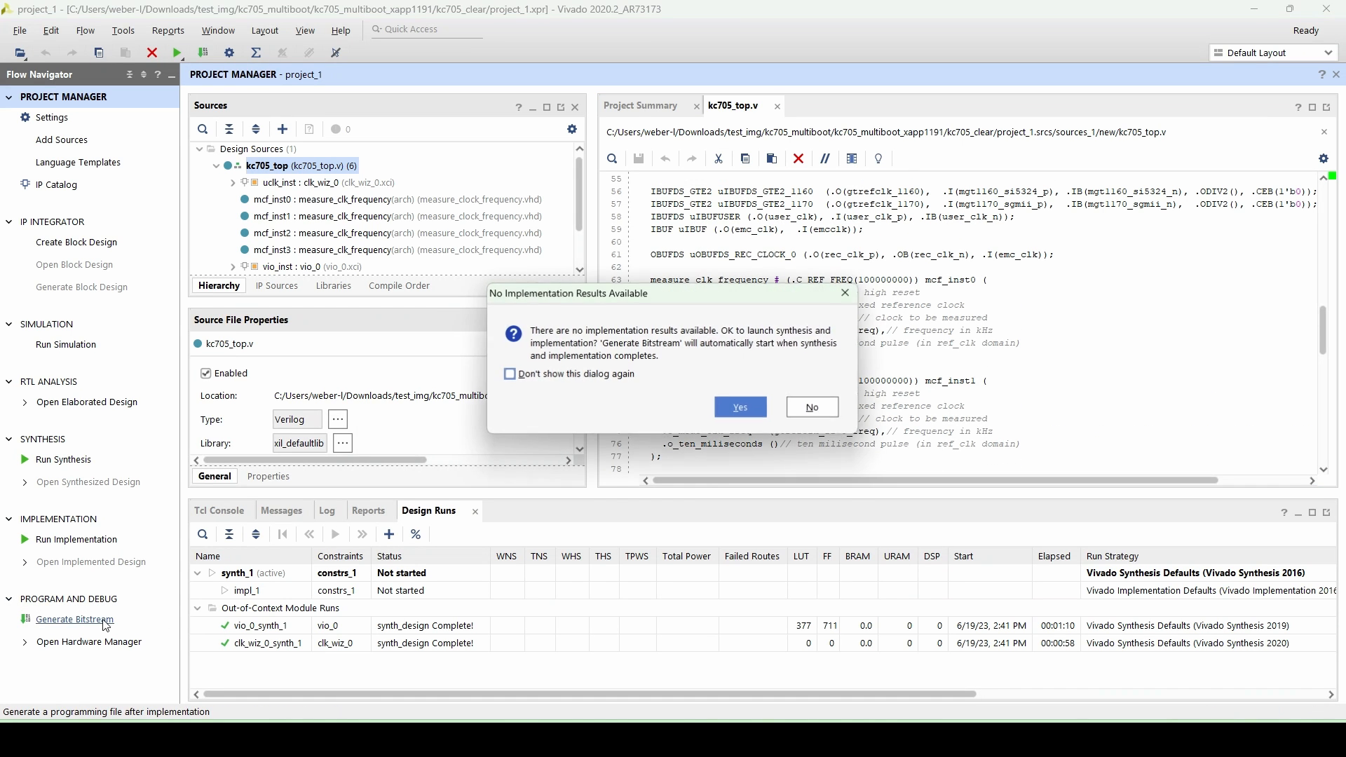
pyautogui.click(740, 405)
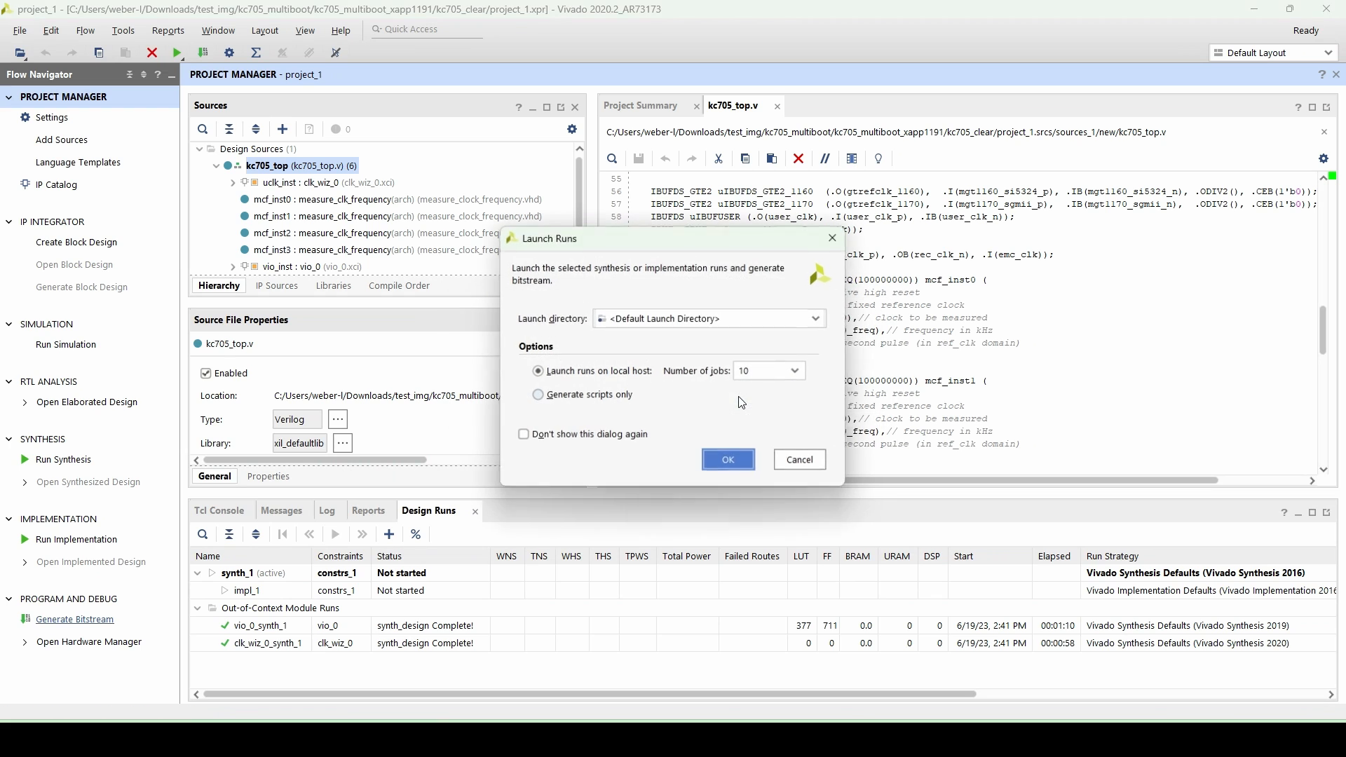
pyautogui.click(715, 461)
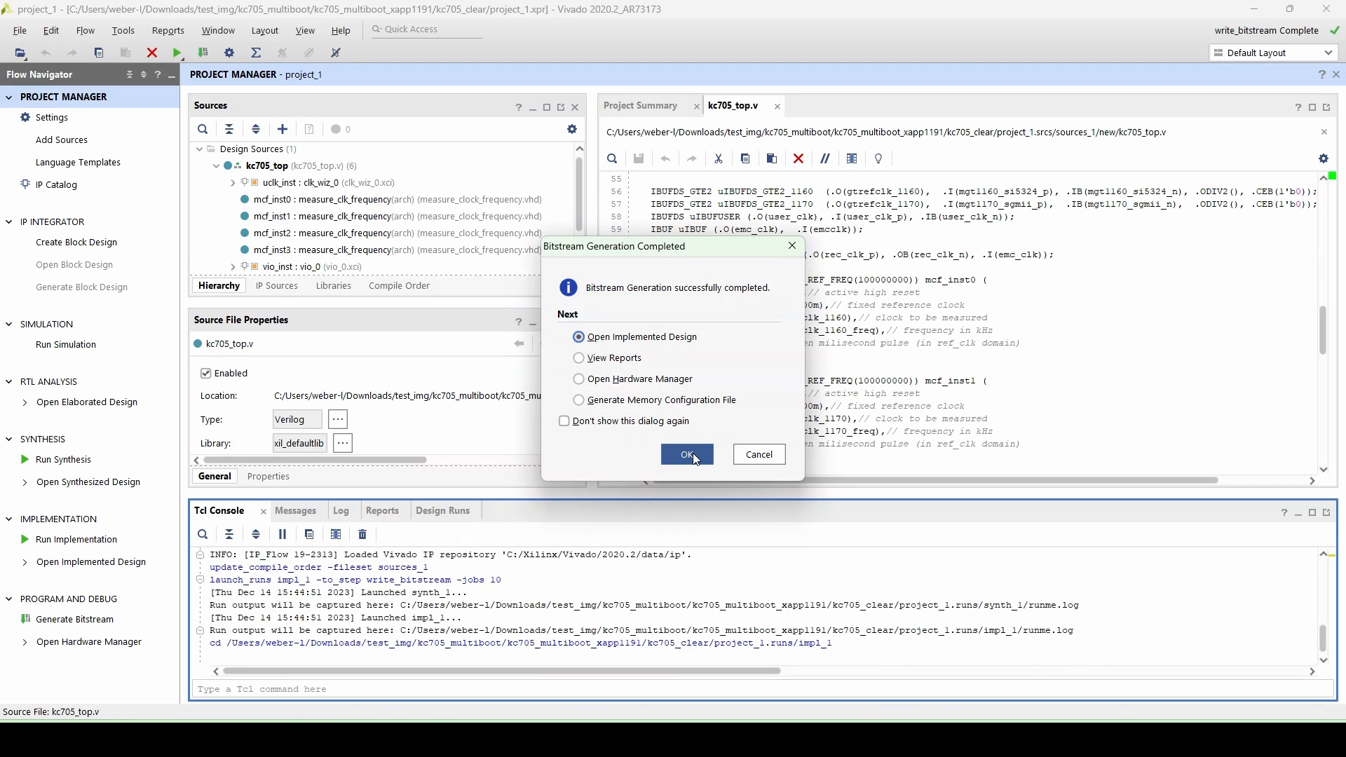
pyautogui.click(692, 453)
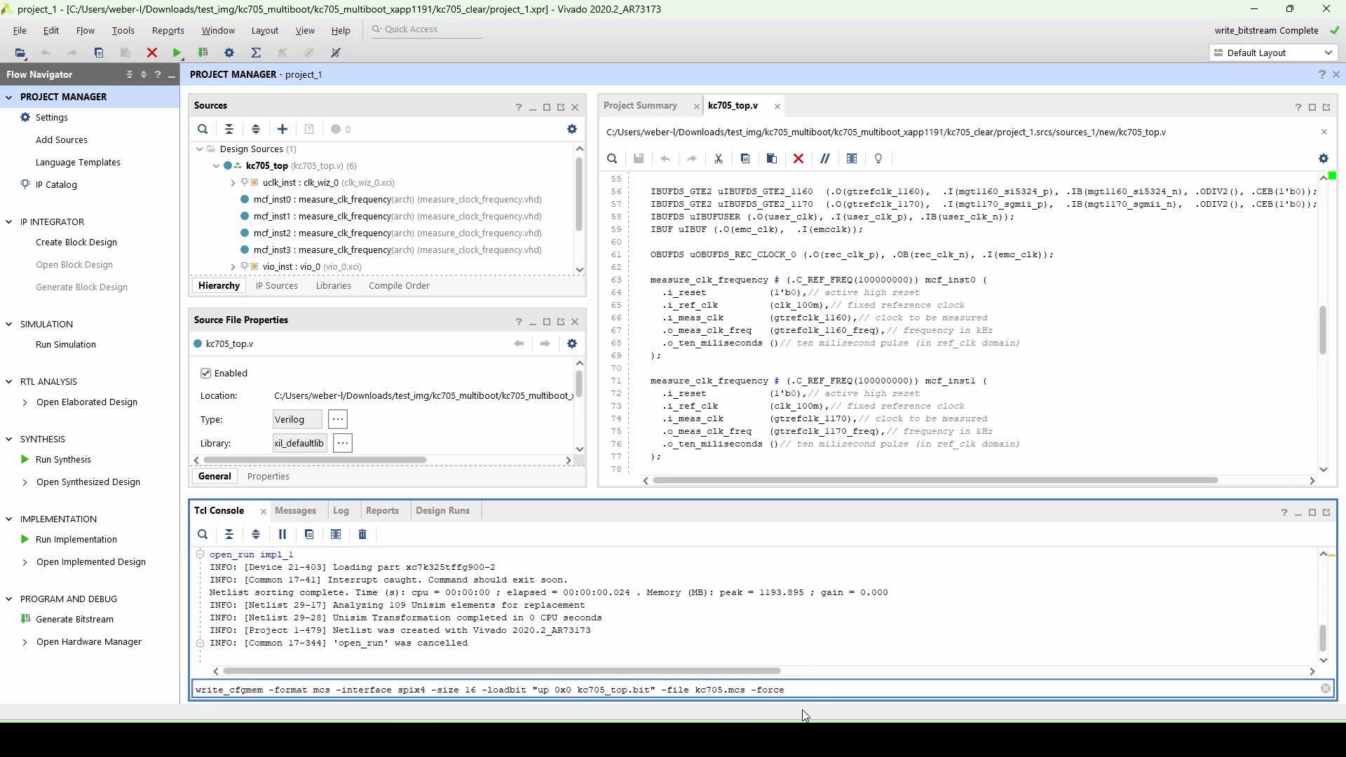
# - Run write_cfgmem to build kc705.mcs from kc705_top.bit for a 16 MB SPIx4 flash, then open kc705.mcs
pyautogui.press('Return')
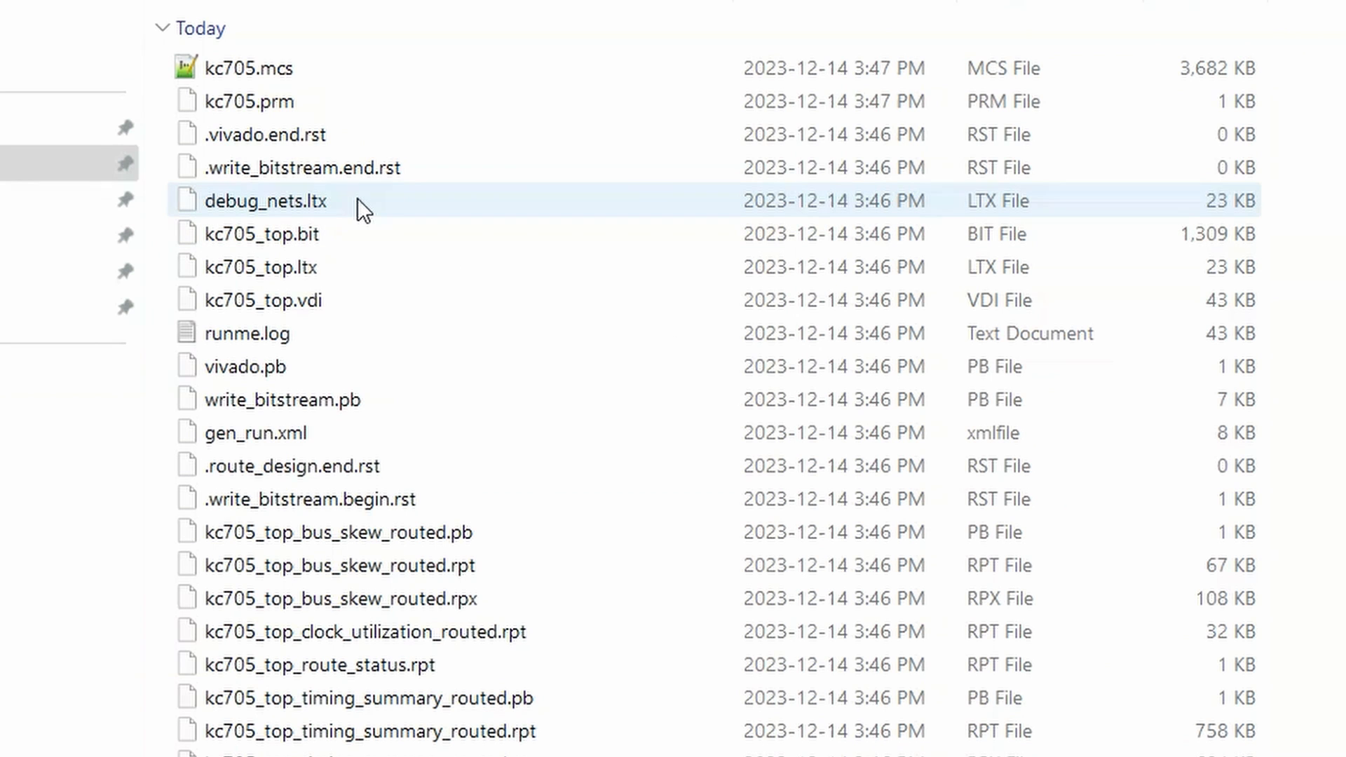
pyautogui.doubleClick(268, 70)
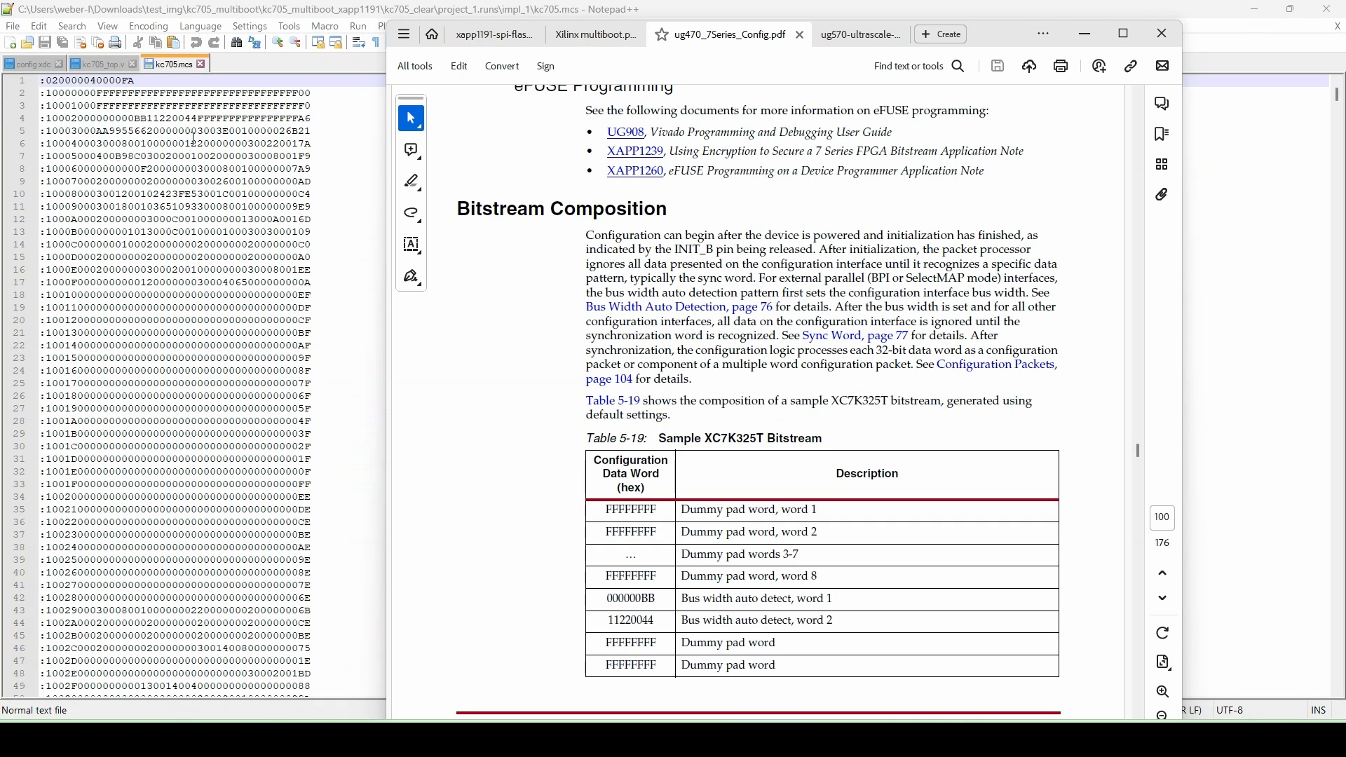
# - Read the sample bitstream composition and Type 1 packet tables in the 7 Series configuration guide
pyautogui.scroll(-5, 755, 514)
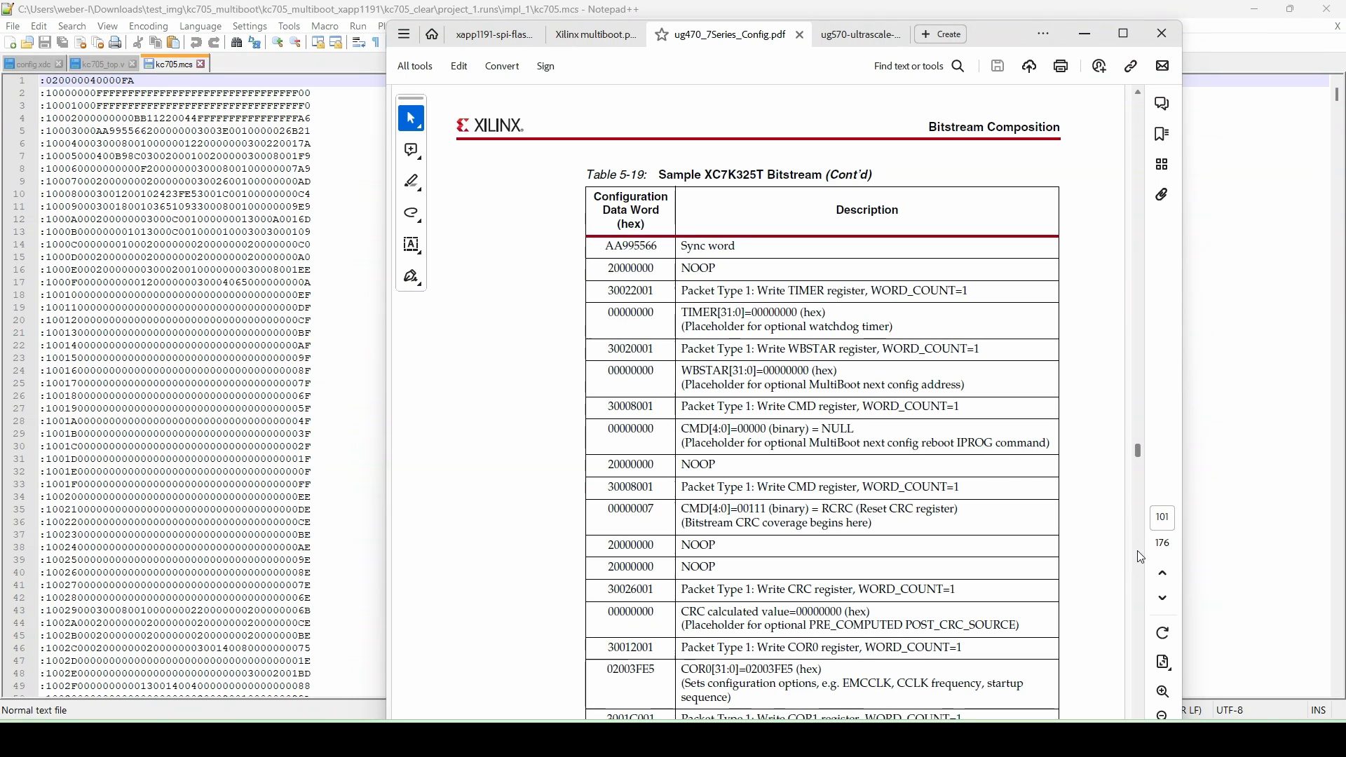
pyautogui.scroll(-5, 1139, 523)
pyautogui.scroll(-3, 1141, 557)
pyautogui.scroll(-10, 1140, 557)
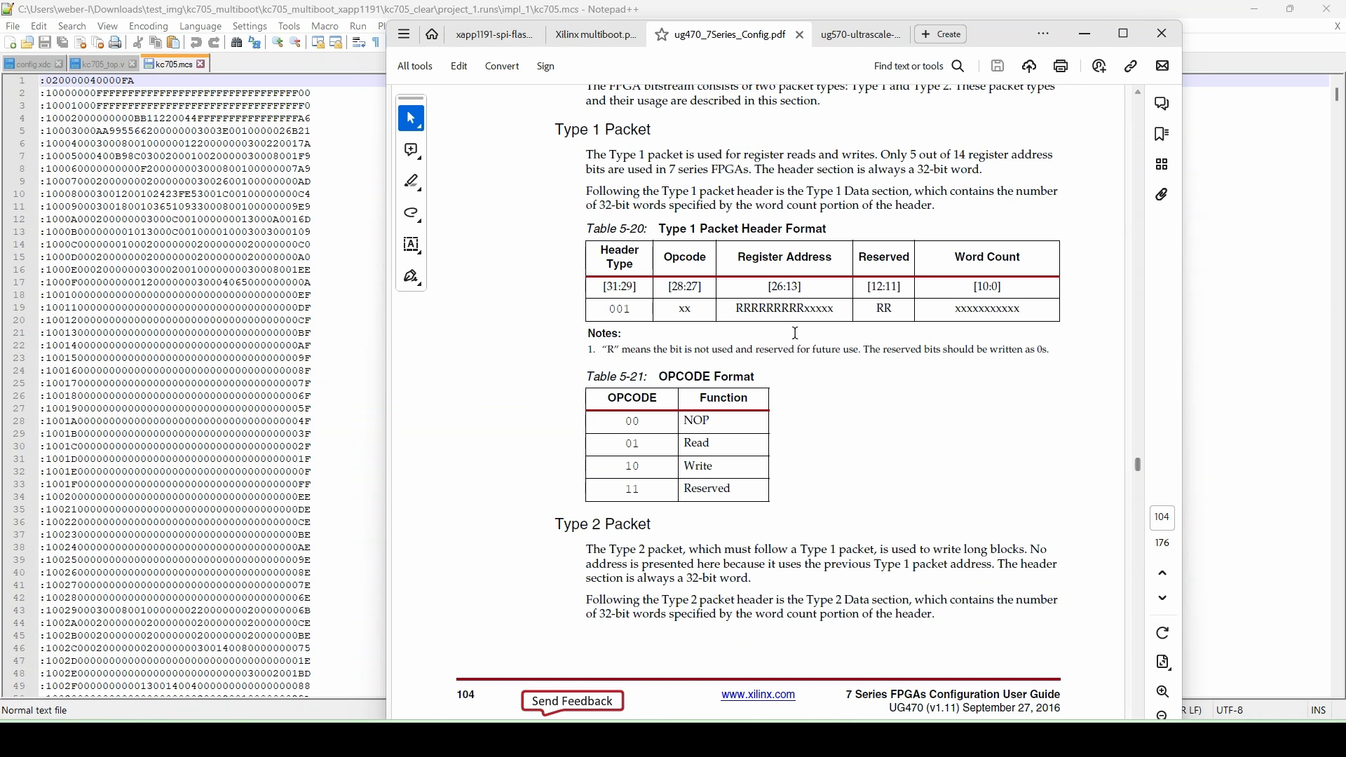
pyautogui.scroll(-5, 1139, 593)
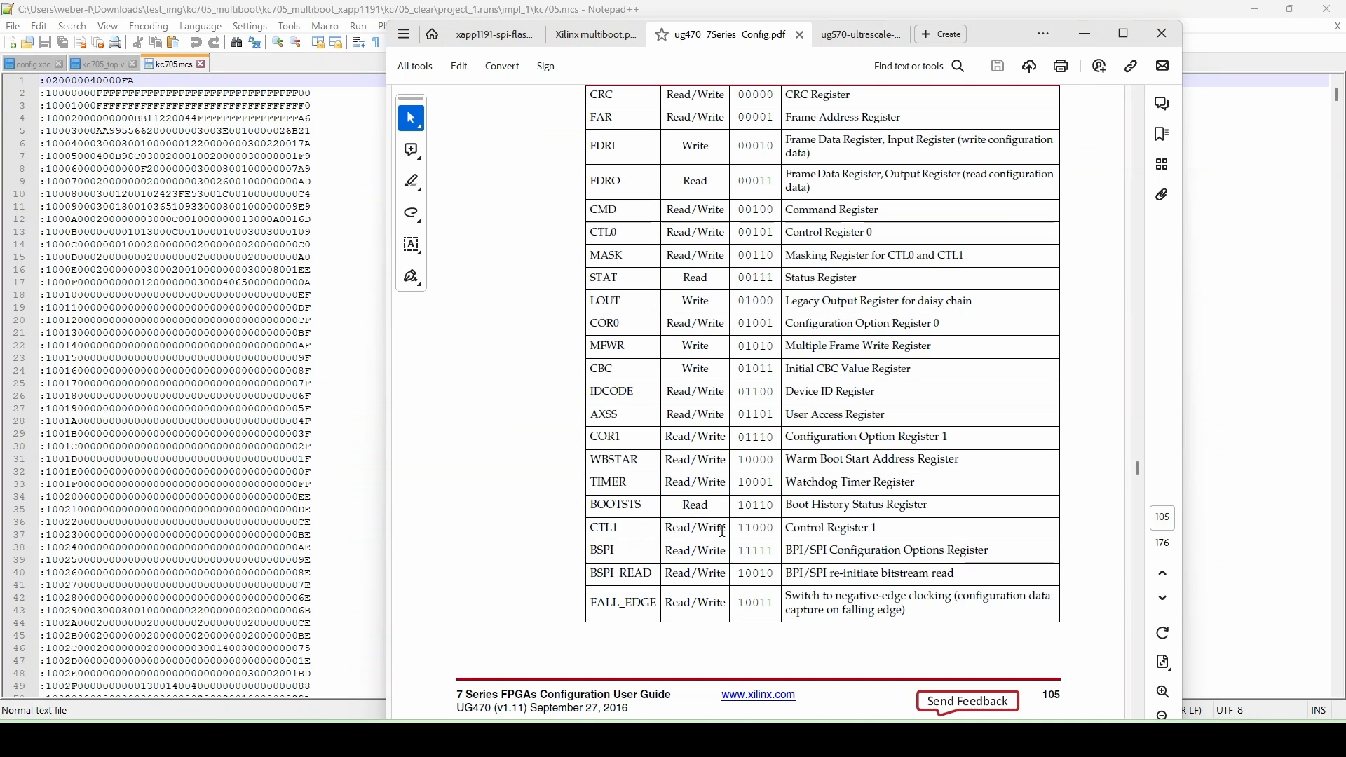
pyautogui.scroll(10, 1142, 520)
pyautogui.scroll(-3, 1142, 515)
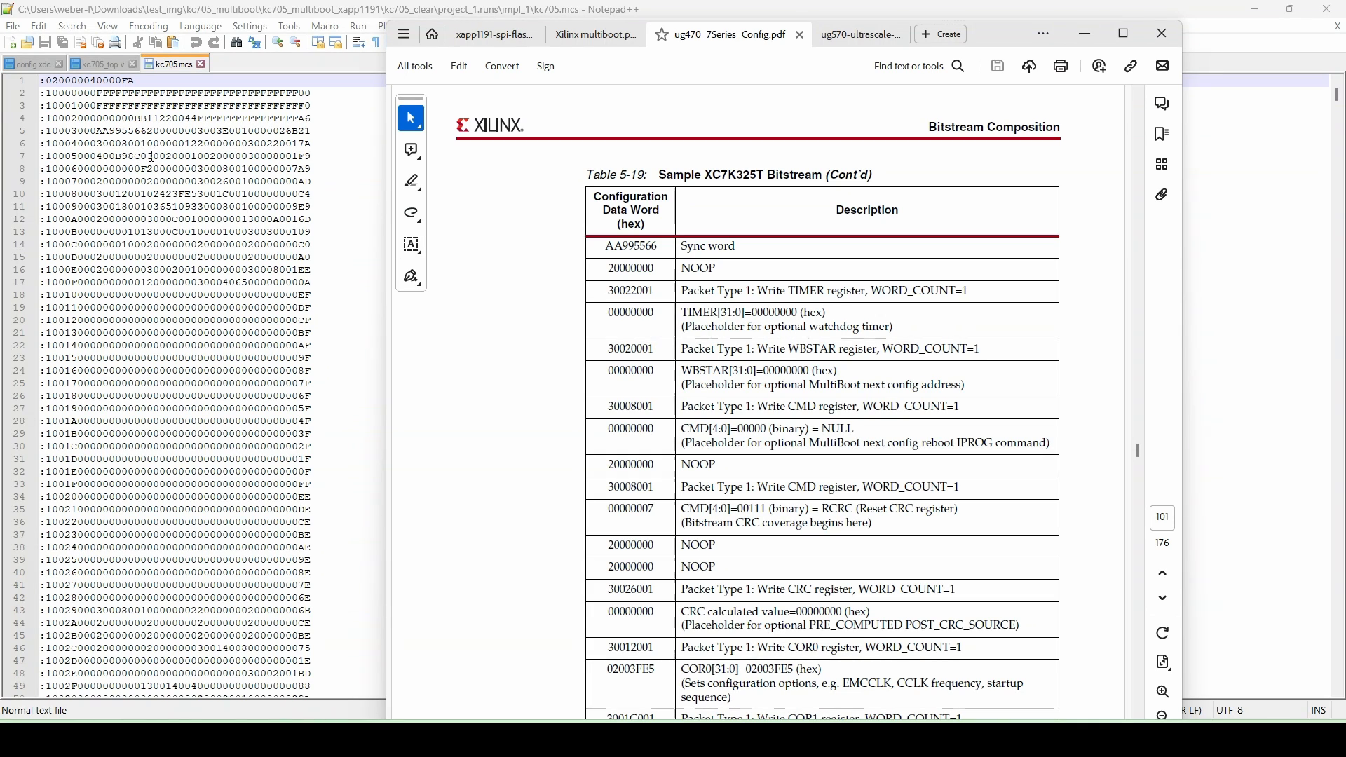
# - Highlight the word 30020001 on line 7 of the MCS file to compare it with the guide
pyautogui.moveTo(147, 156); pyautogui.dragTo(199, 159)
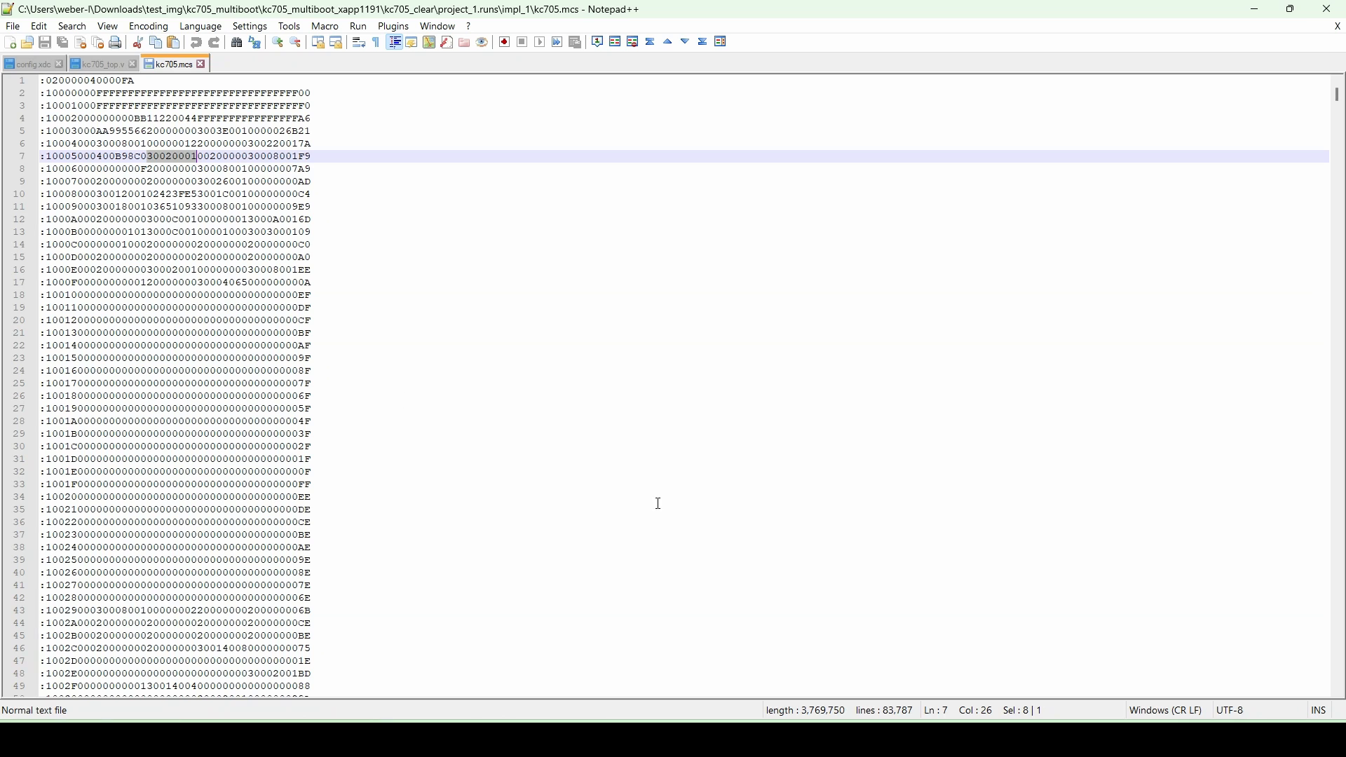
pyautogui.moveTo(832, 740)
pyautogui.click(884, 676)
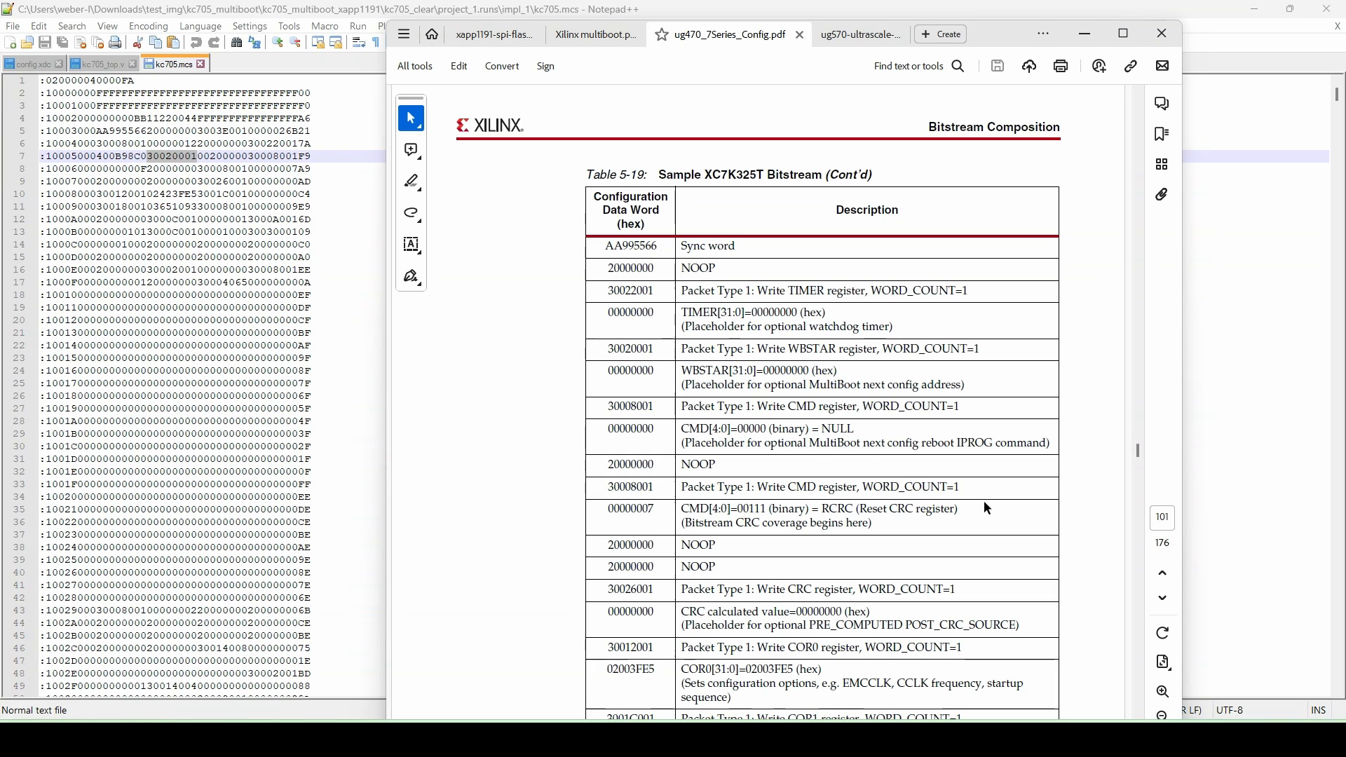
# - Read the configuration registers and command register codes tables in the configuration guide
pyautogui.scroll(-15, 1141, 592)
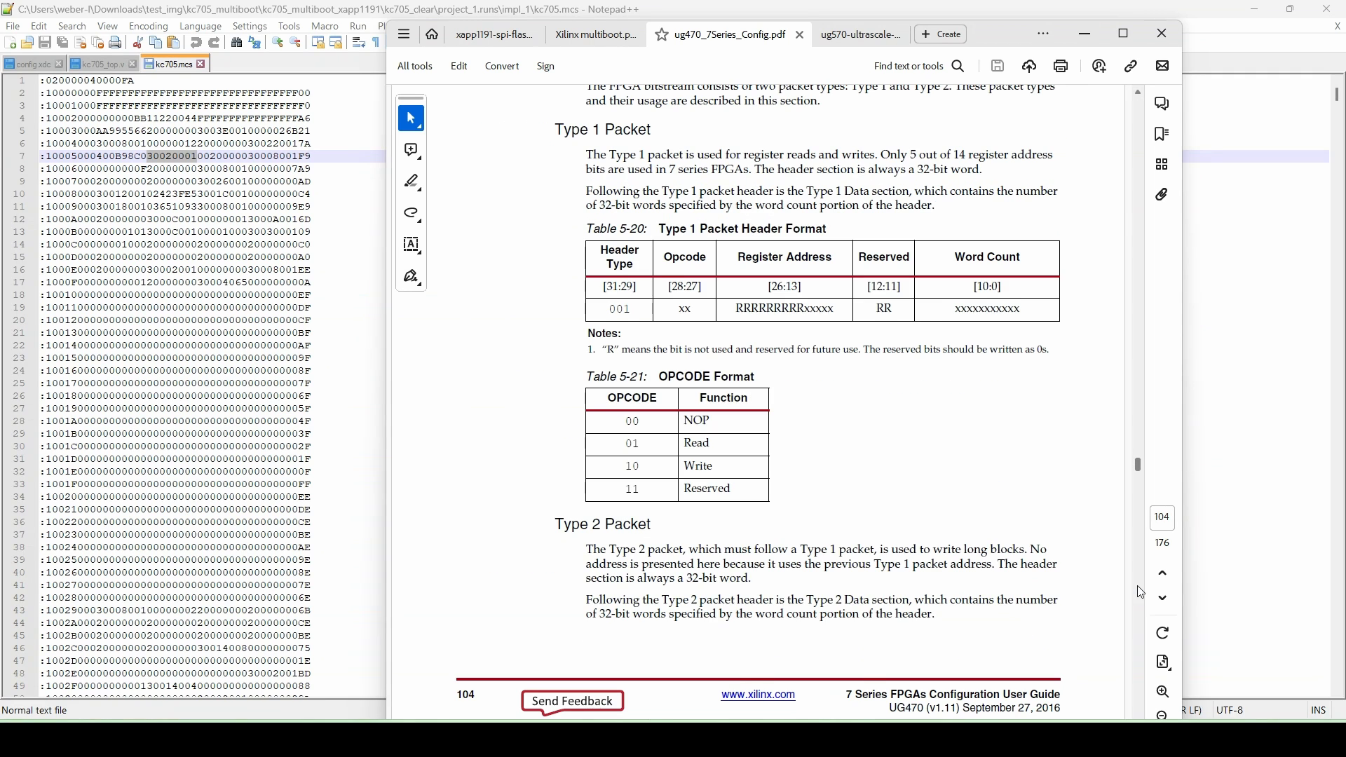
pyautogui.scroll(-5, 1140, 592)
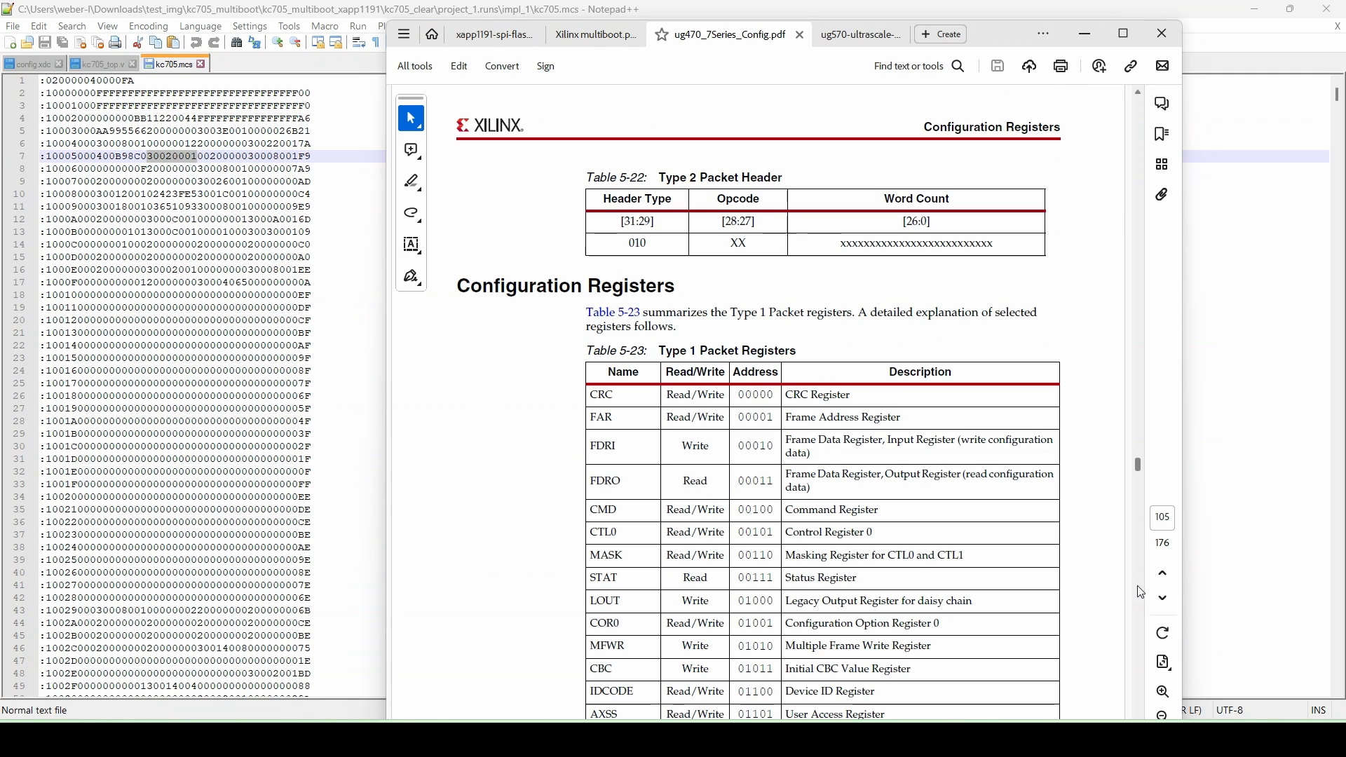
pyautogui.scroll(-10, 1141, 592)
pyautogui.scroll(-10, 1141, 592)
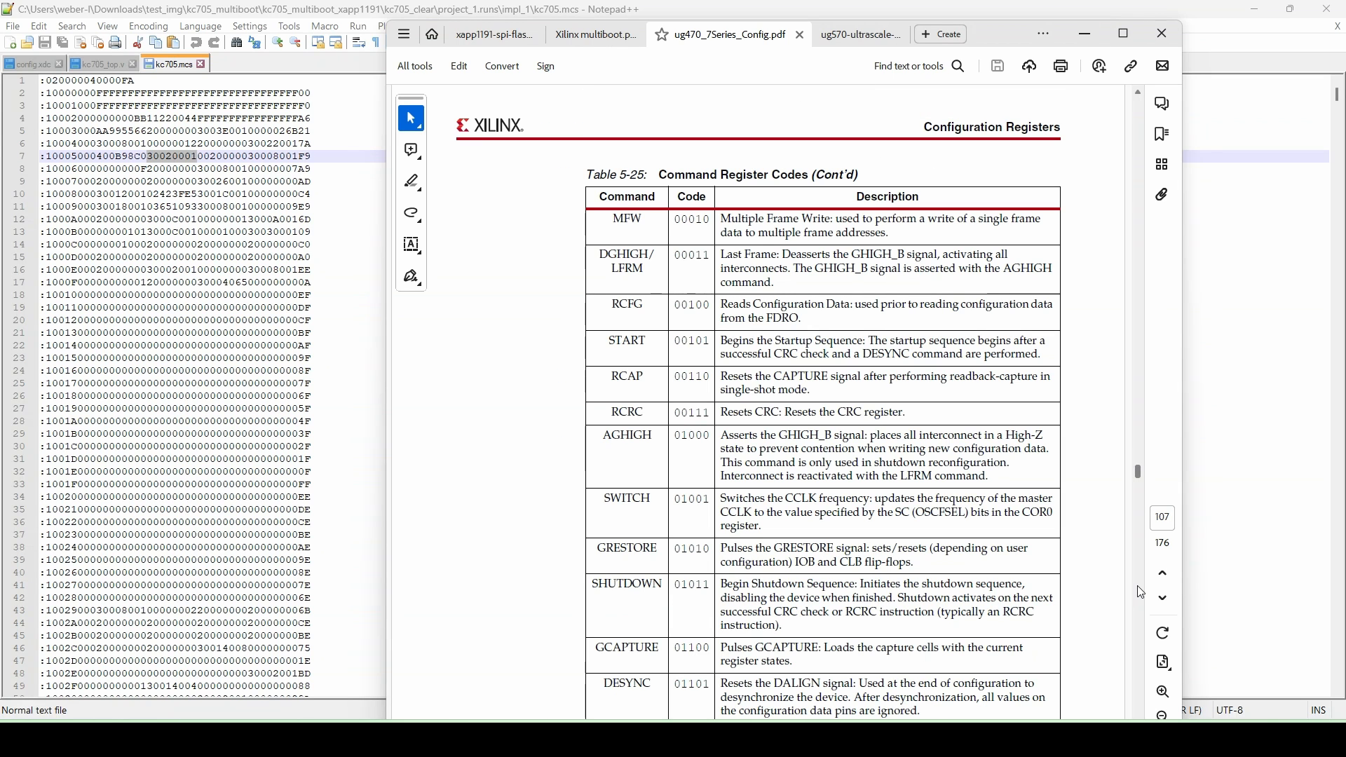
pyautogui.scroll(-3, 799, 436)
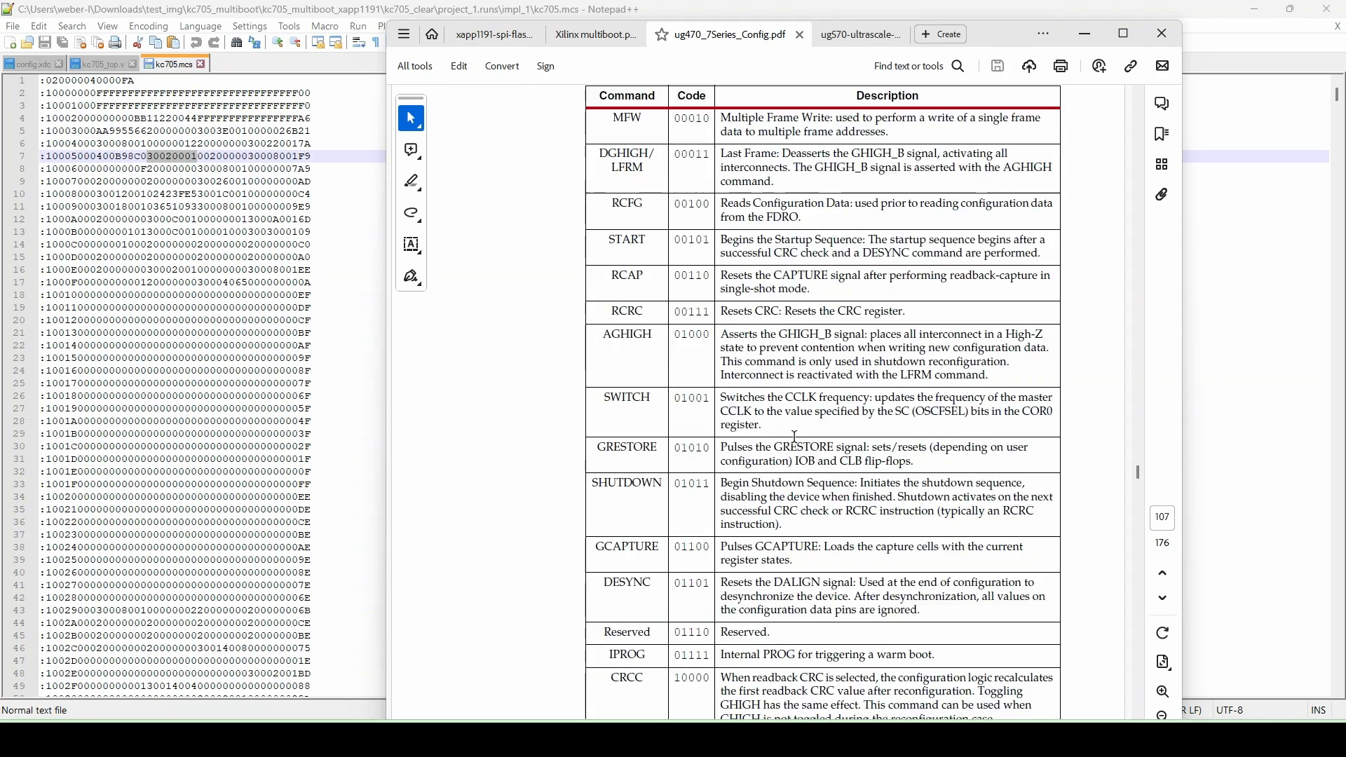
pyautogui.scroll(-2, 806, 436)
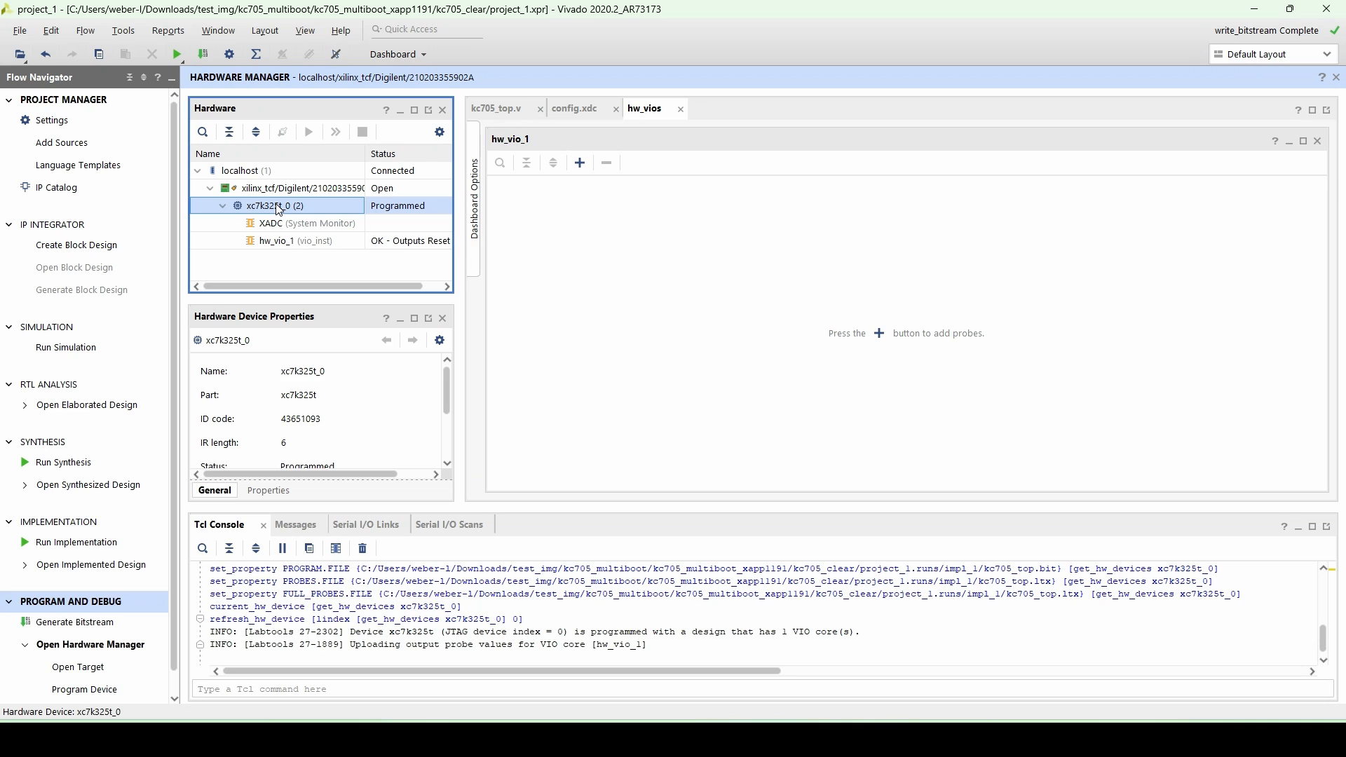
# - Add configuration memory device mt25ql128-spi-x1_x2_x4 to the xc7k325t_0 FPGA and choose to program it now
pyautogui.rightClick(278, 210)
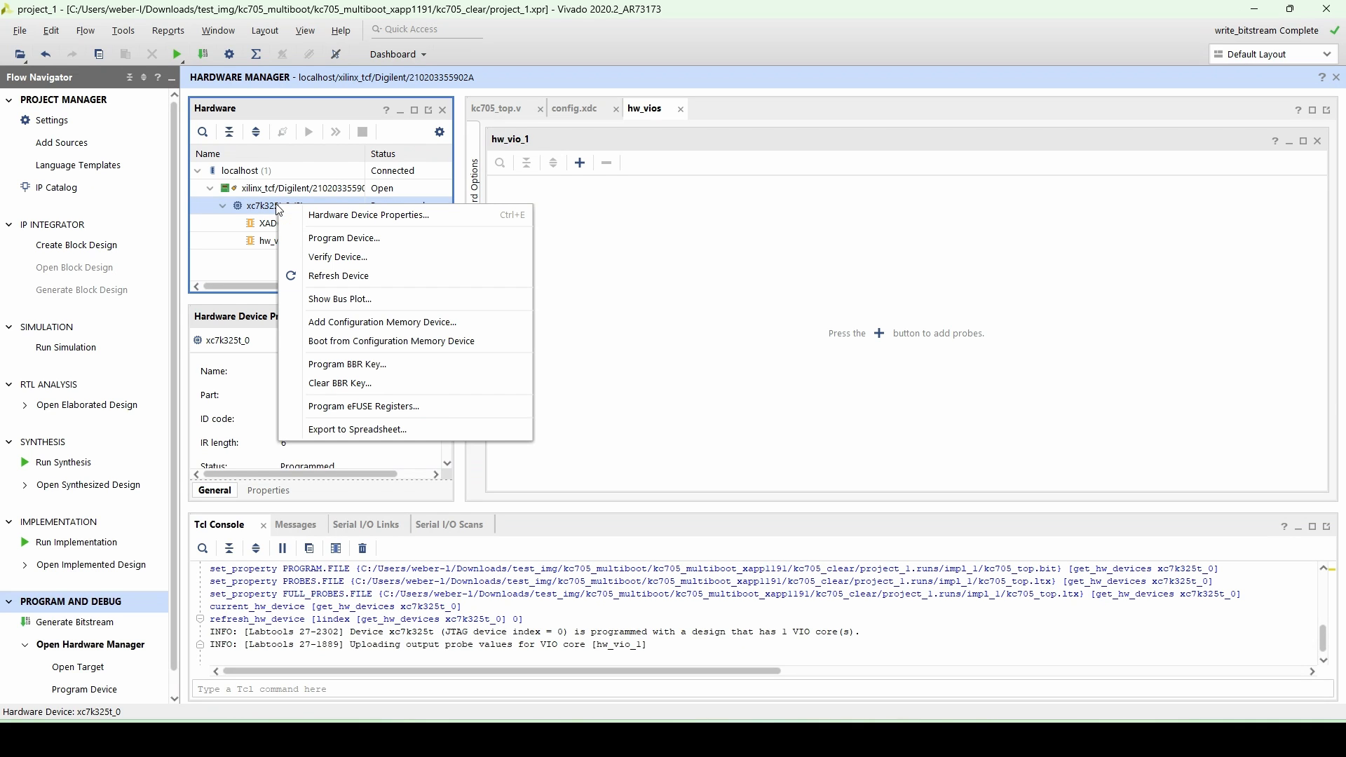
pyautogui.click(340, 330)
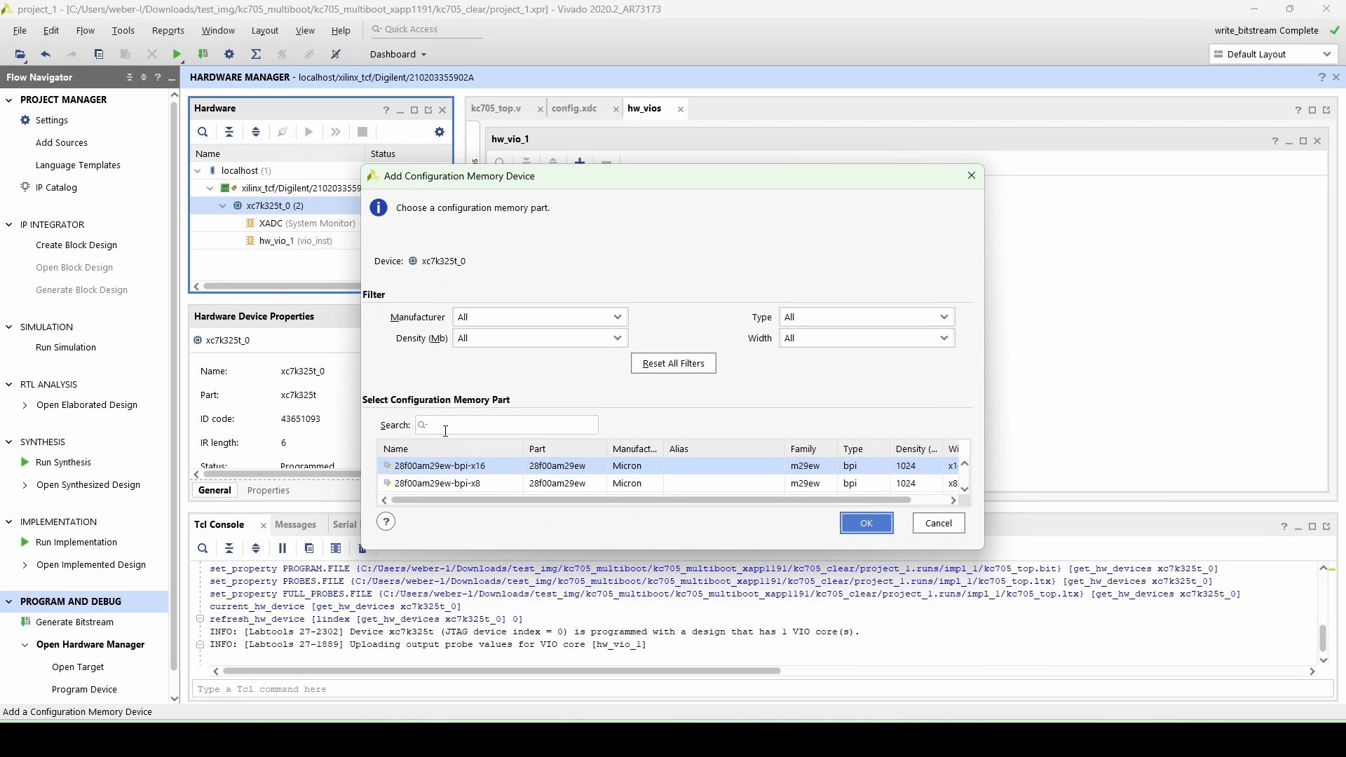
pyautogui.write('mt25ql1')
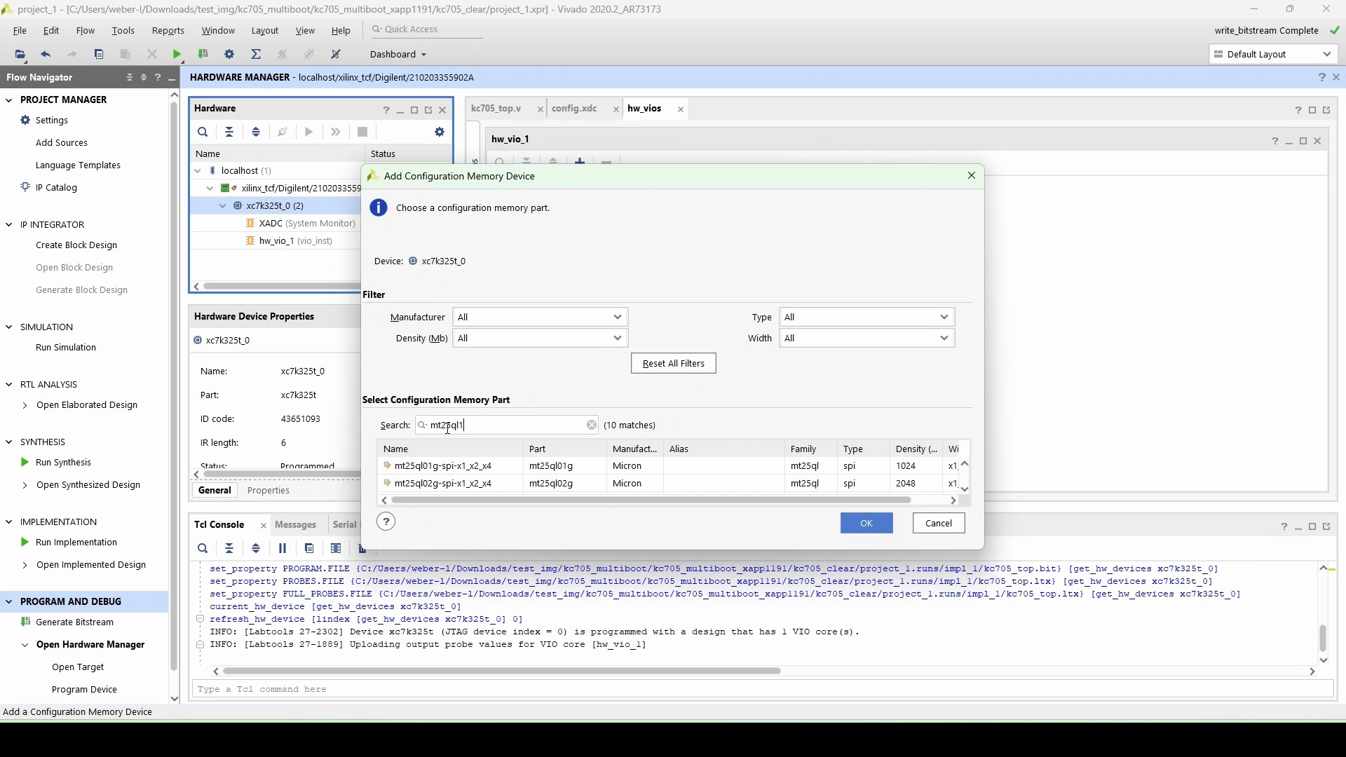
pyautogui.write('28')
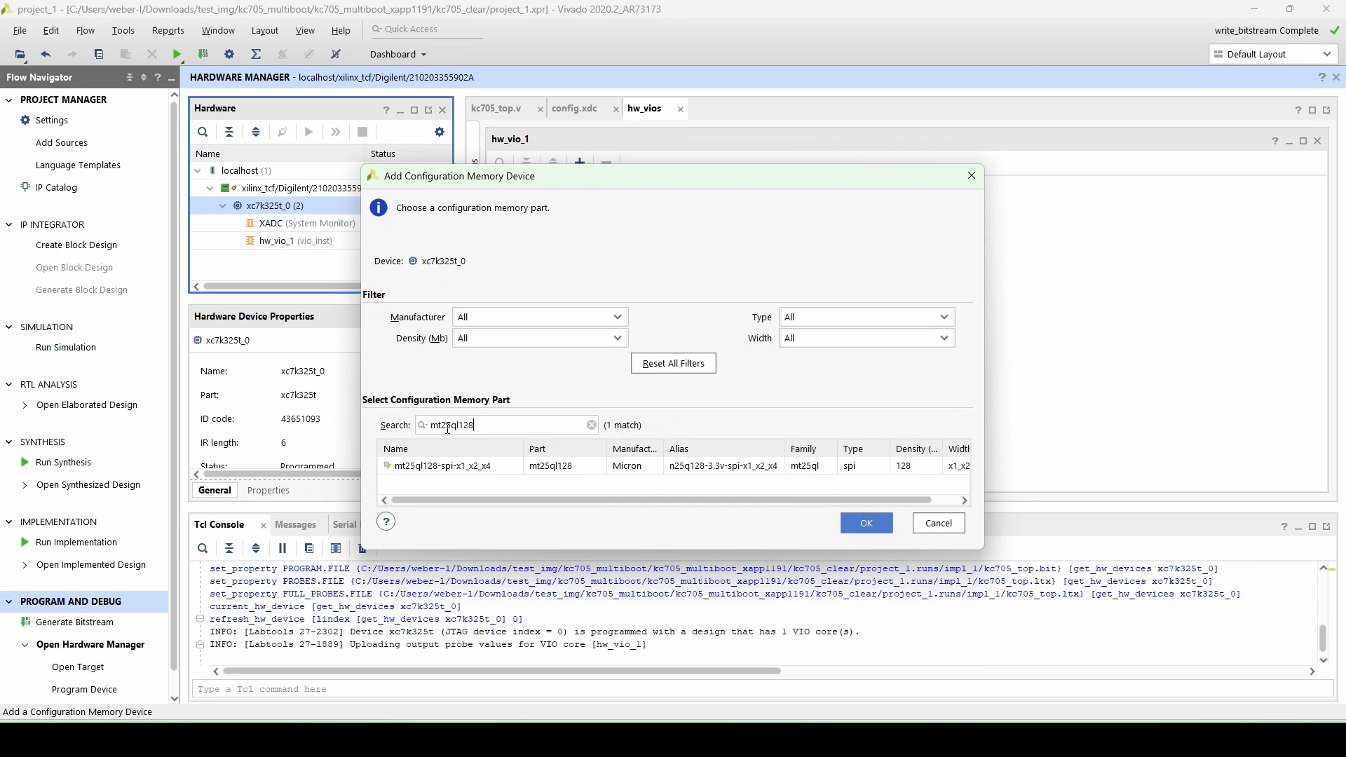
pyautogui.click(467, 469)
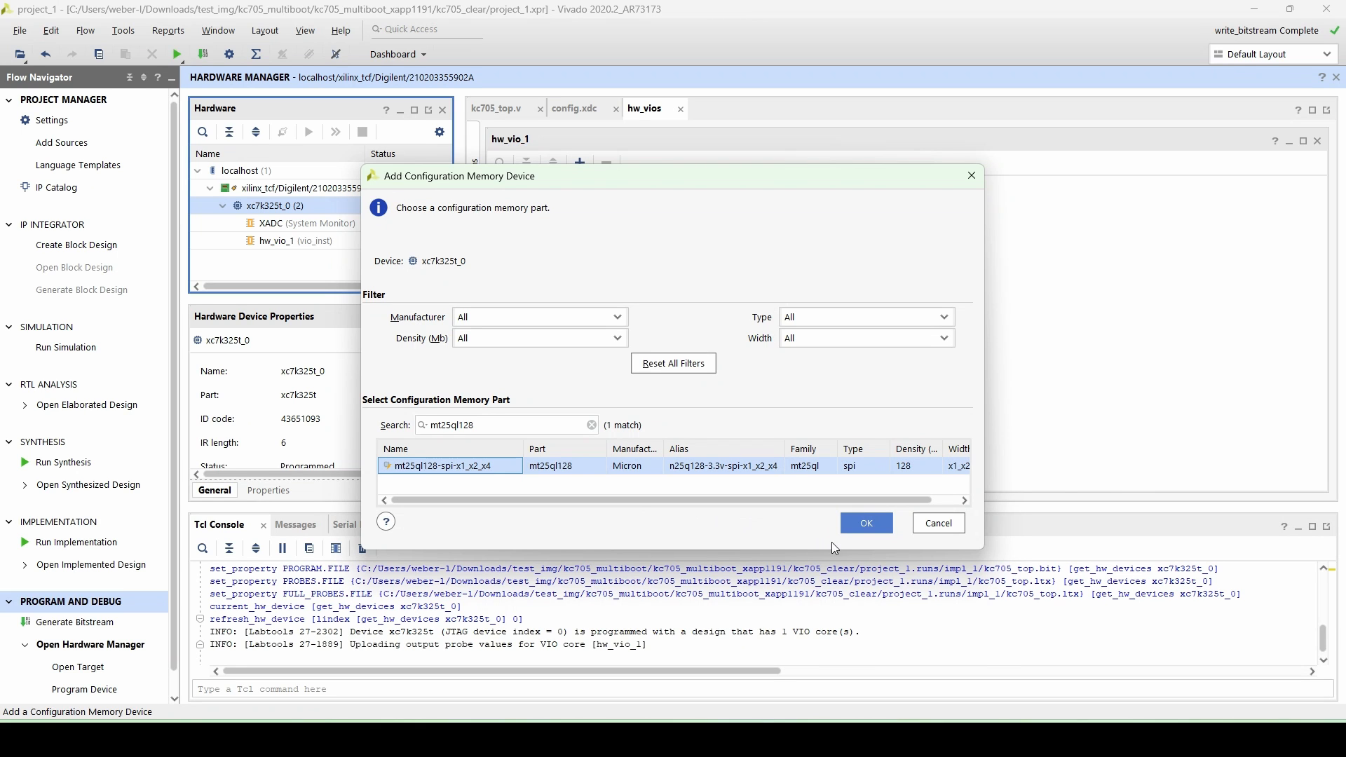
pyautogui.click(868, 522)
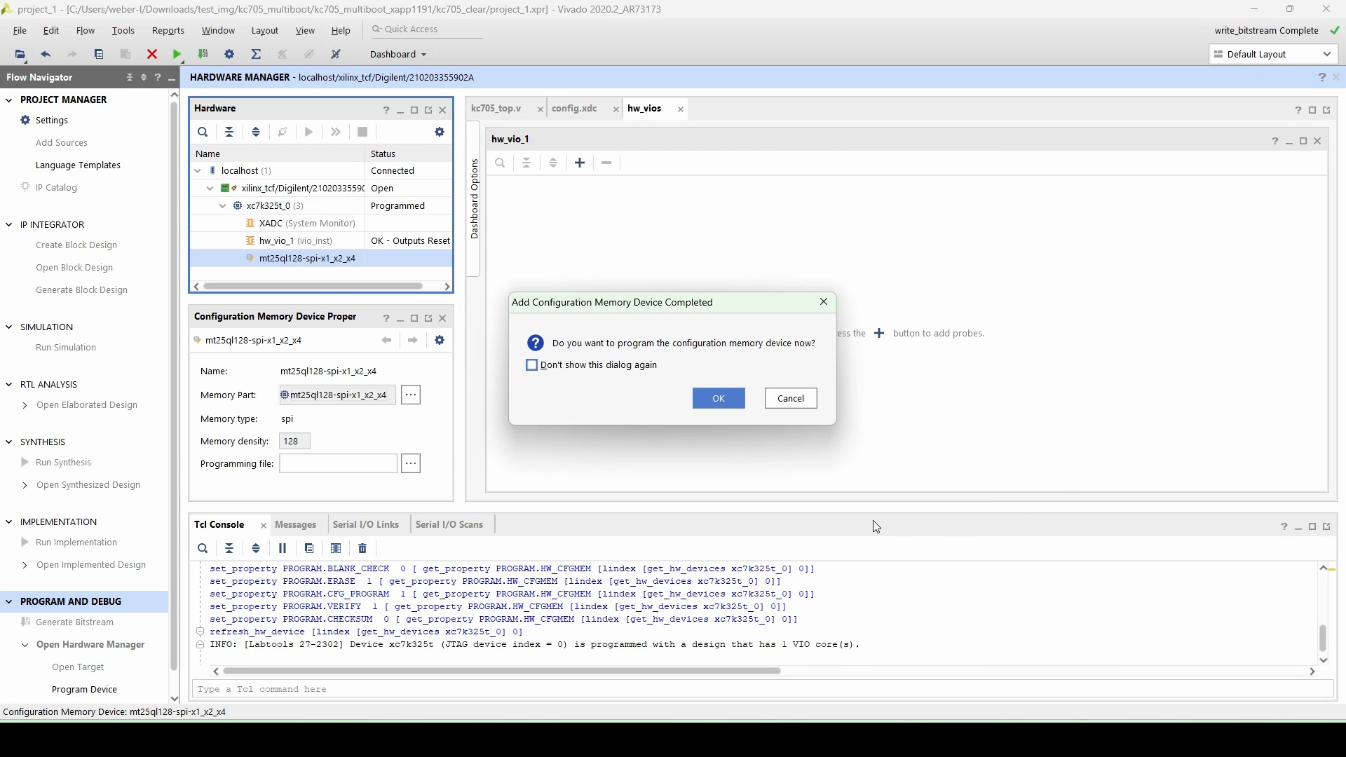
pyautogui.click(709, 398)
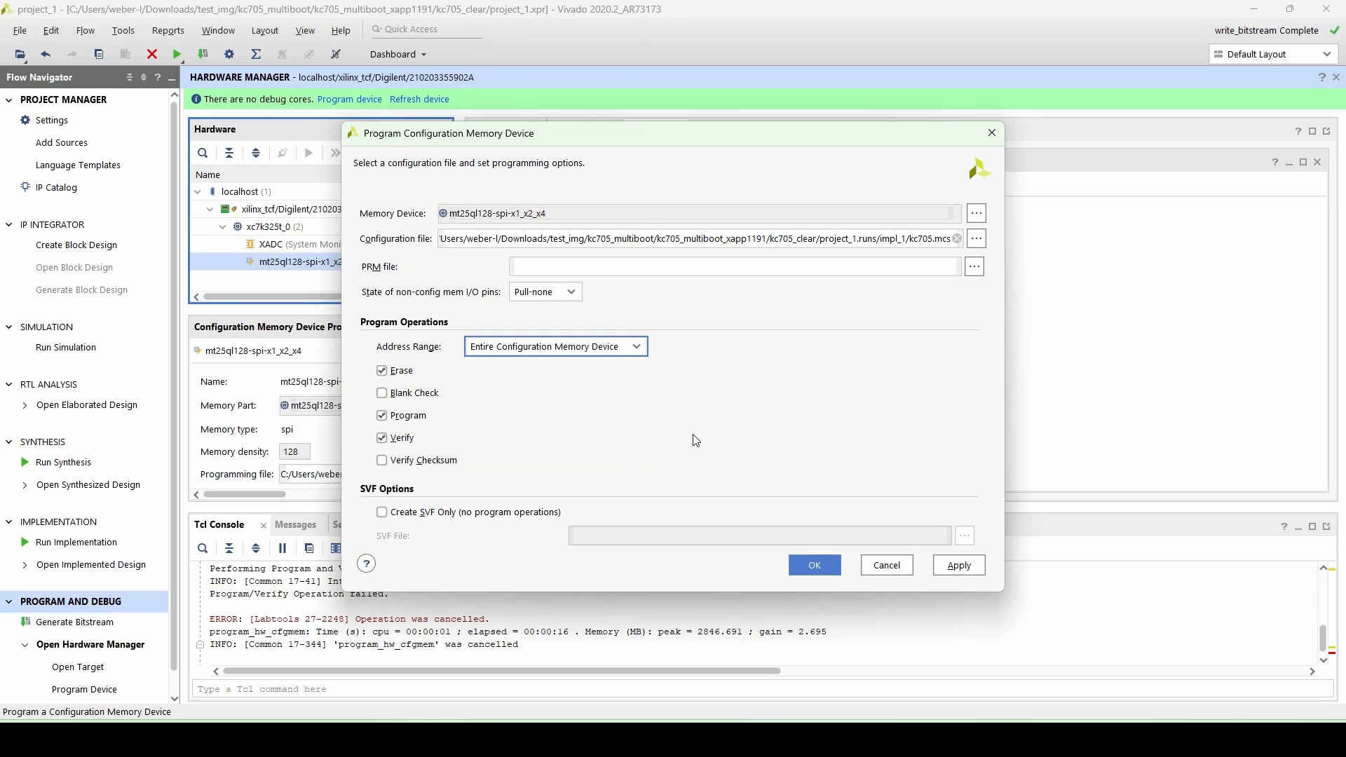
# - Program the mt25ql128 flash with the MCS file using erase, program and verify, and dismiss the warning
pyautogui.click(814, 566)
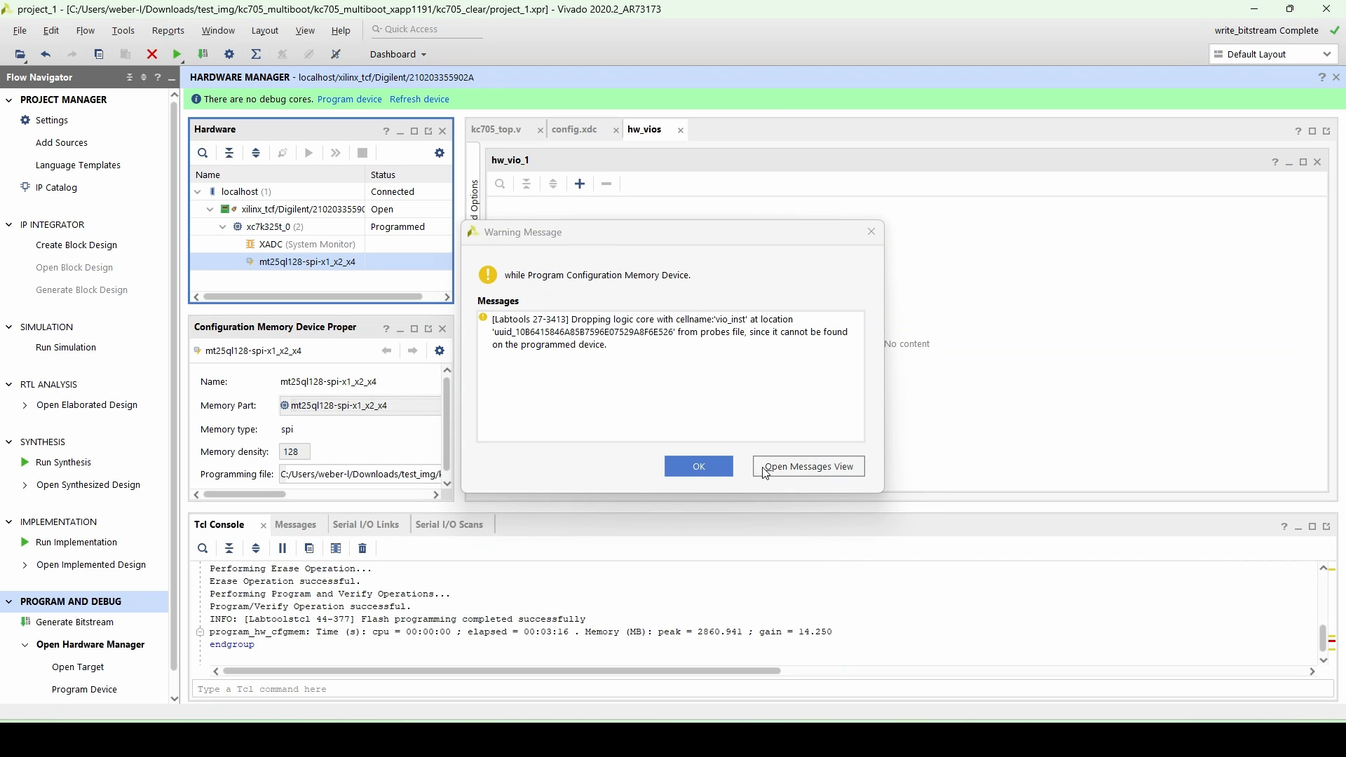
pyautogui.click(706, 469)
# - Read back the flash from offset 0000000 with datacount 0000100 into read0.mcs in MCS format
pyautogui.rightClick(312, 263)
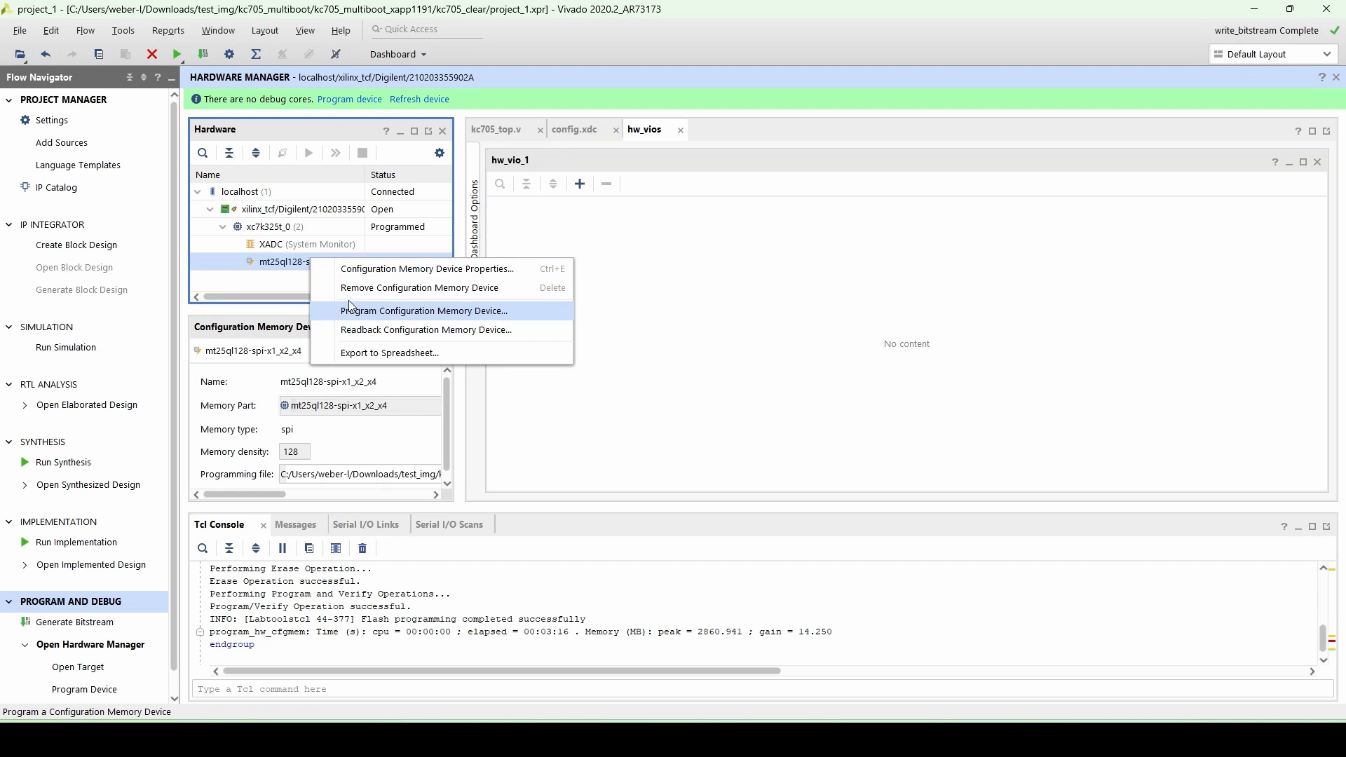
pyautogui.click(391, 332)
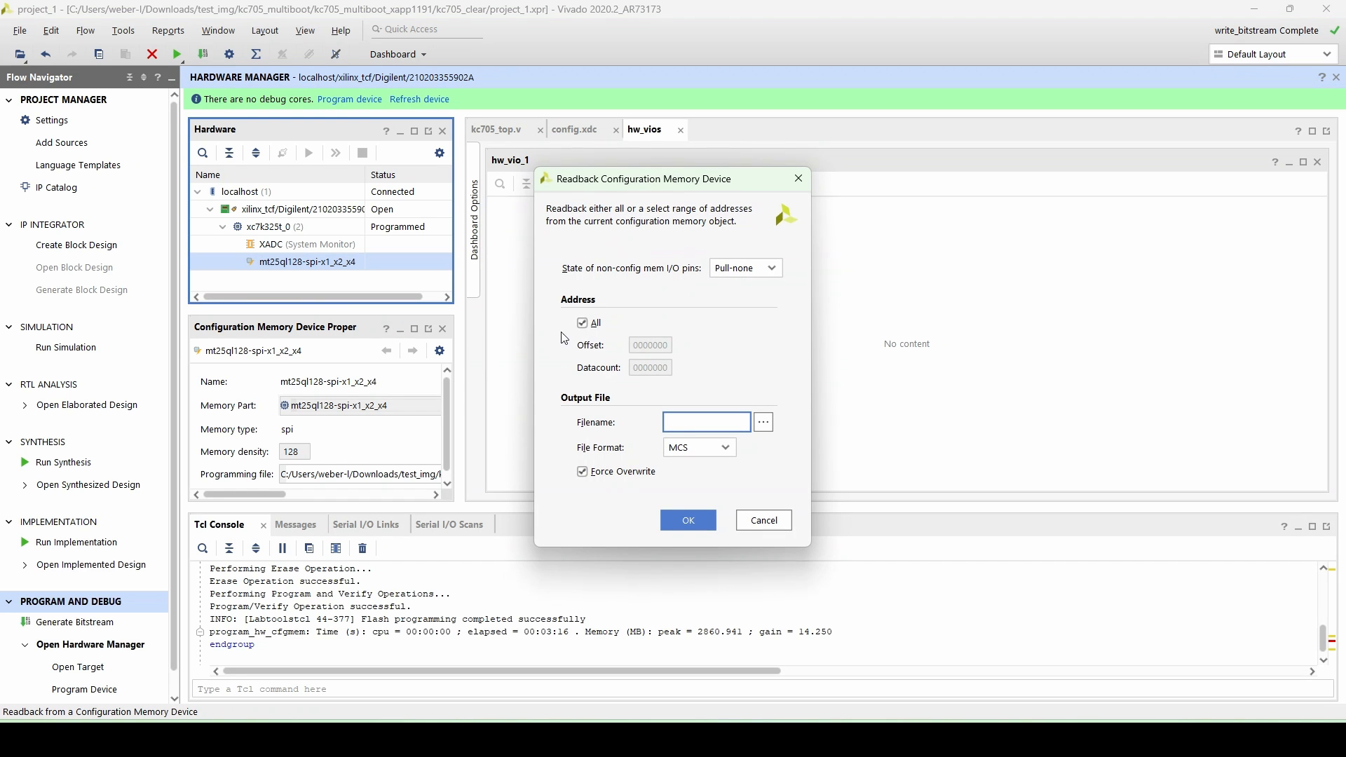
pyautogui.click(586, 326)
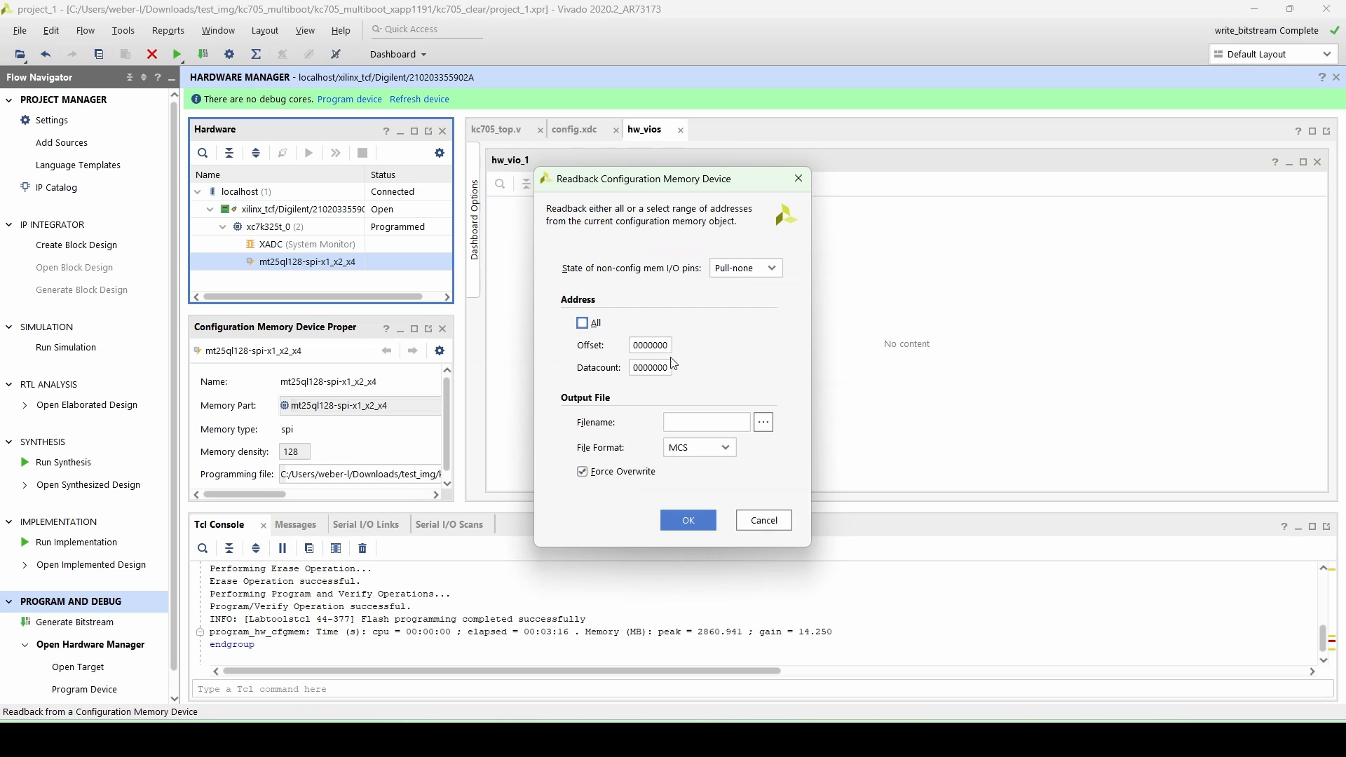
pyautogui.click(657, 367)
pyautogui.click(764, 426)
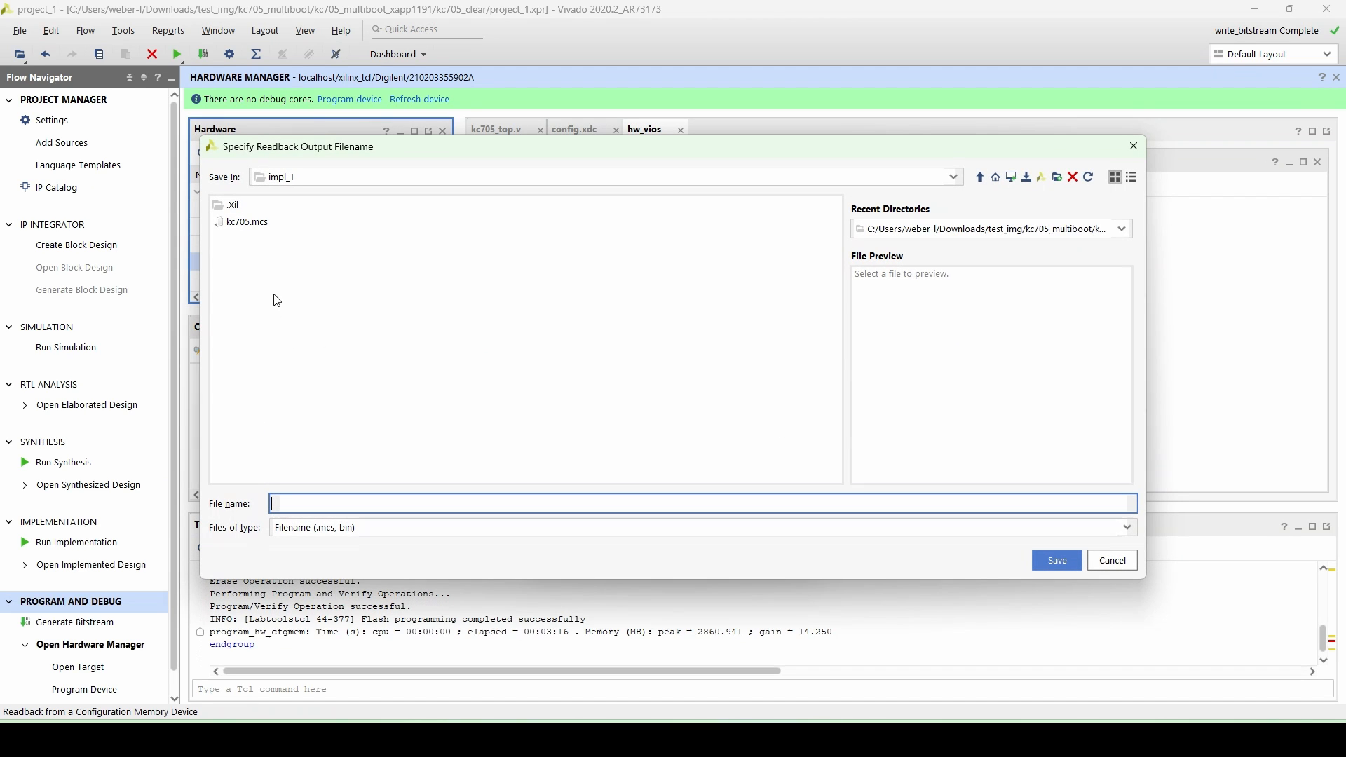
pyautogui.click(322, 505)
pyautogui.write('read0.mcs')
pyautogui.press('Return')
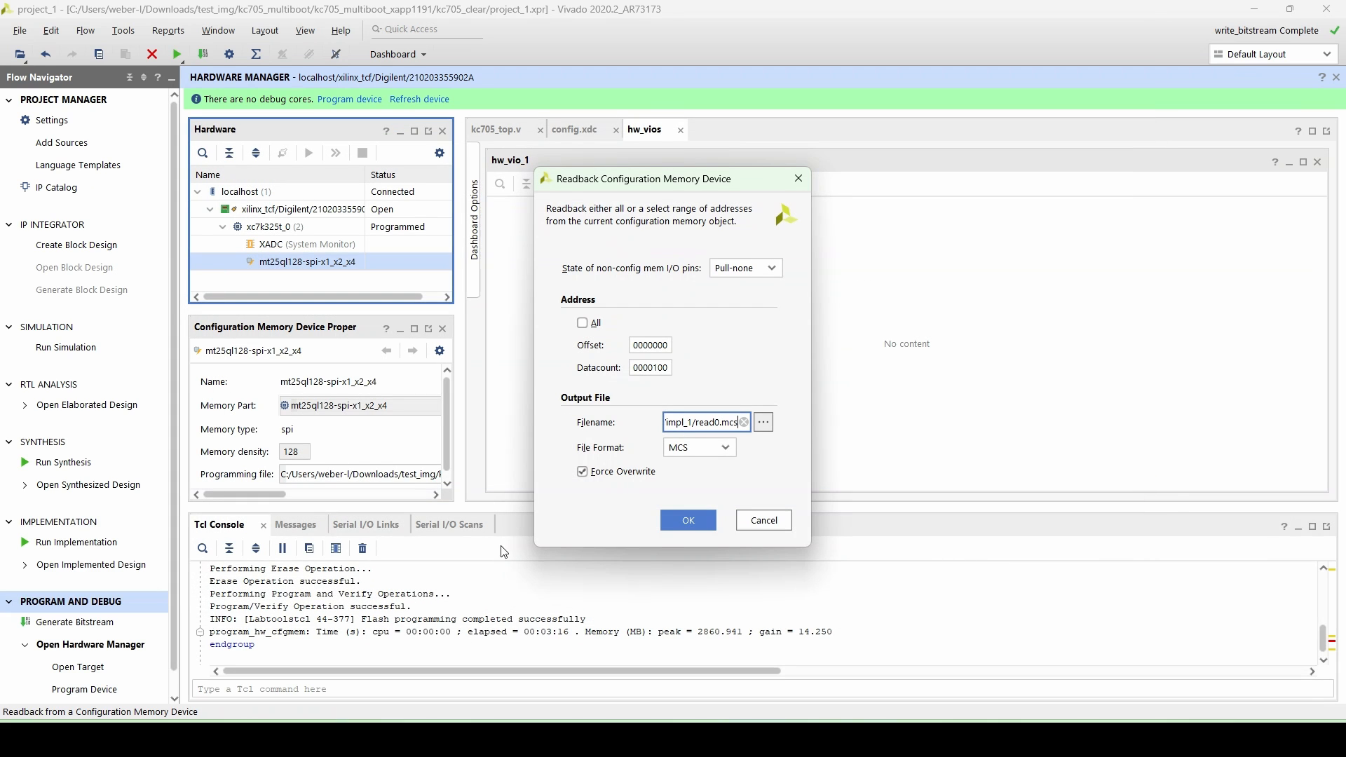
pyautogui.click(688, 520)
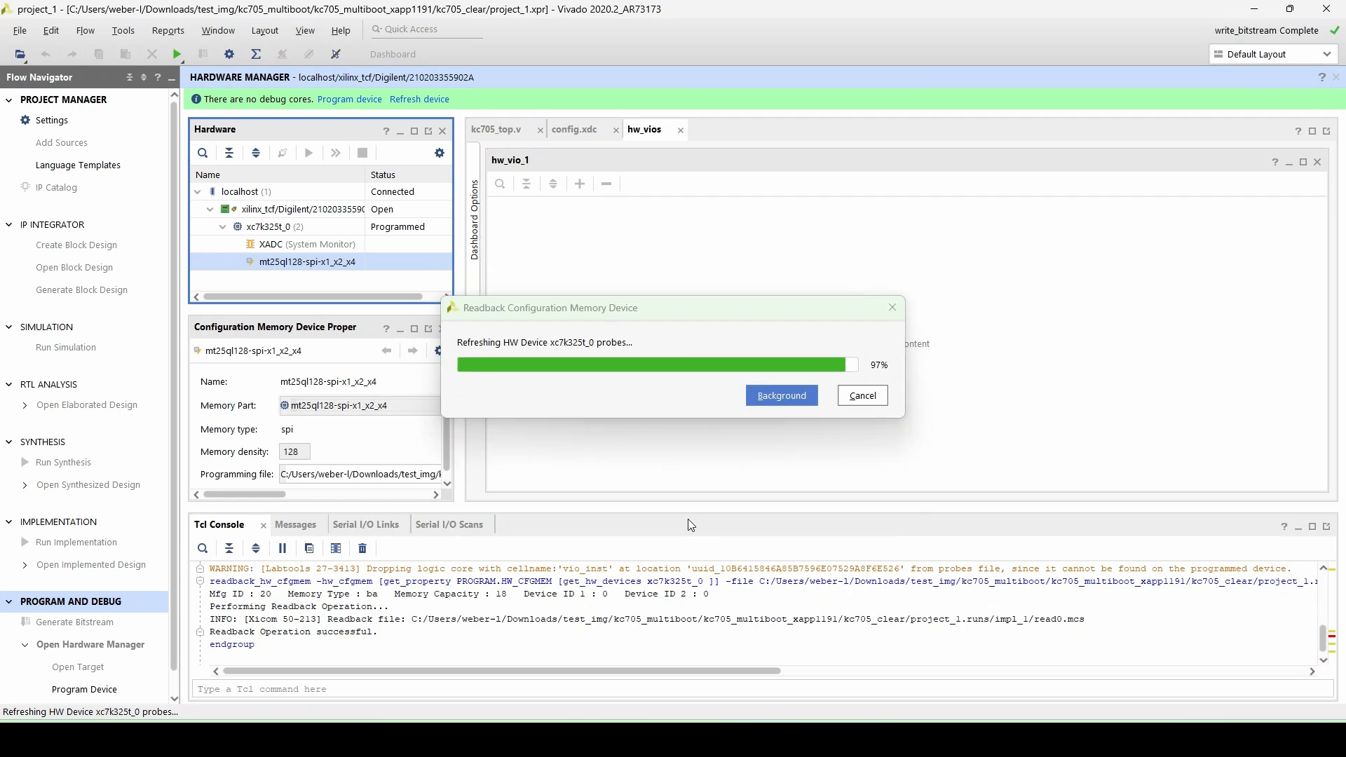
# - Compare read0.mcs with kc705.mcs in the text editor
pyautogui.click(700, 471)
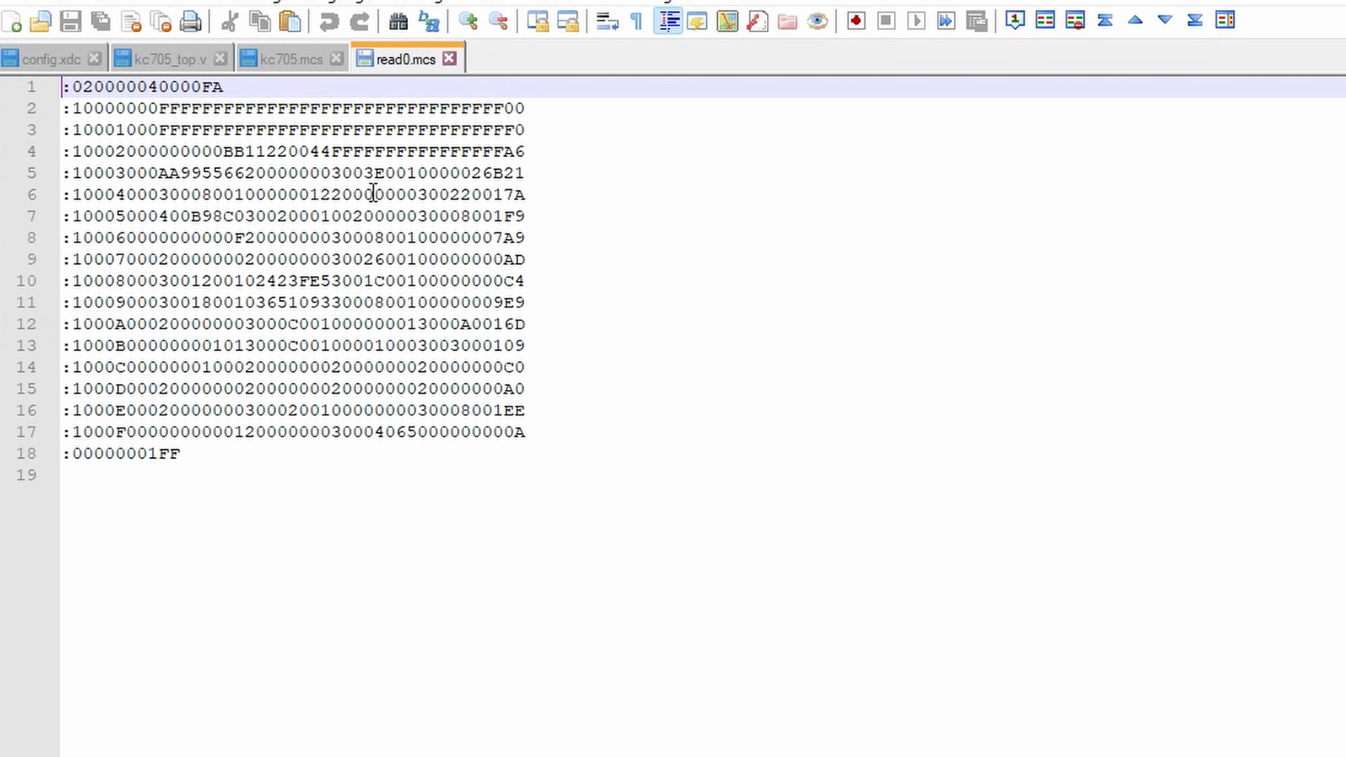
pyautogui.click(285, 60)
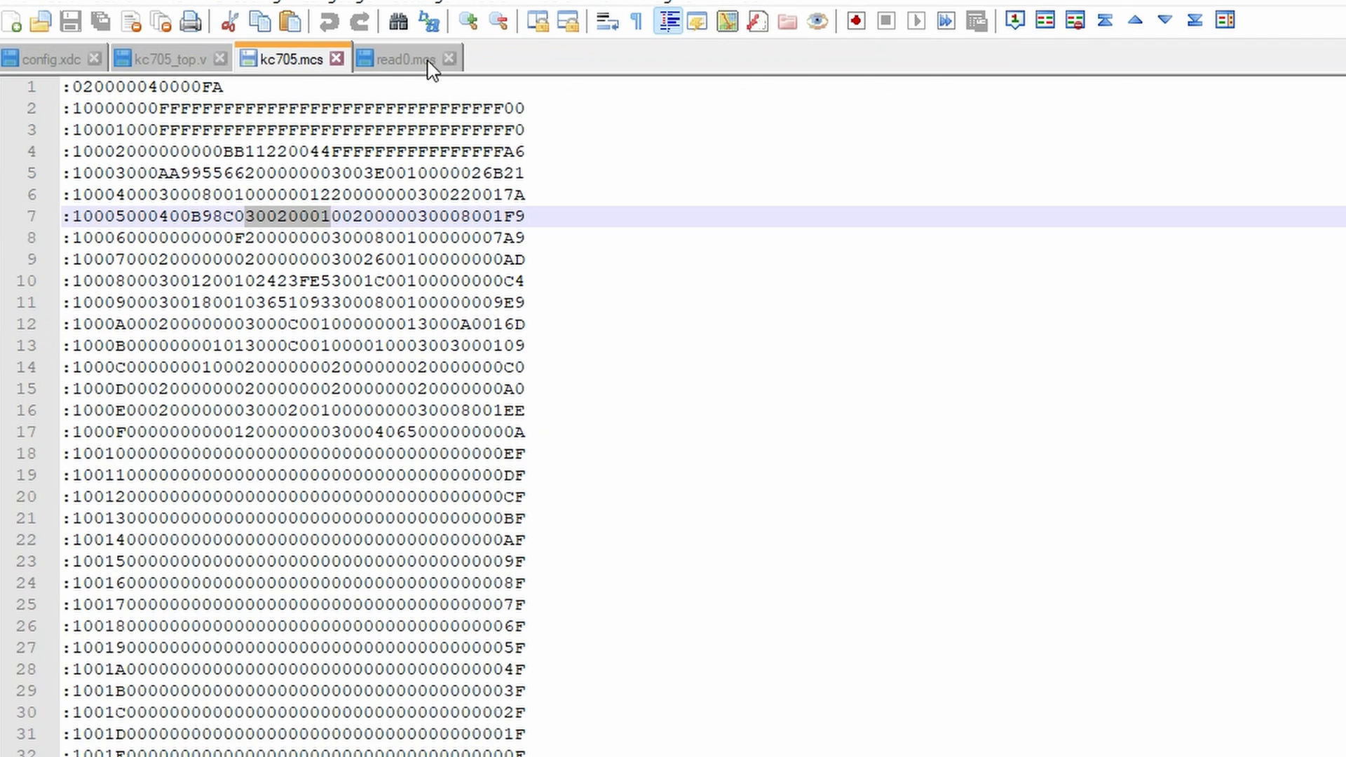
pyautogui.click(414, 59)
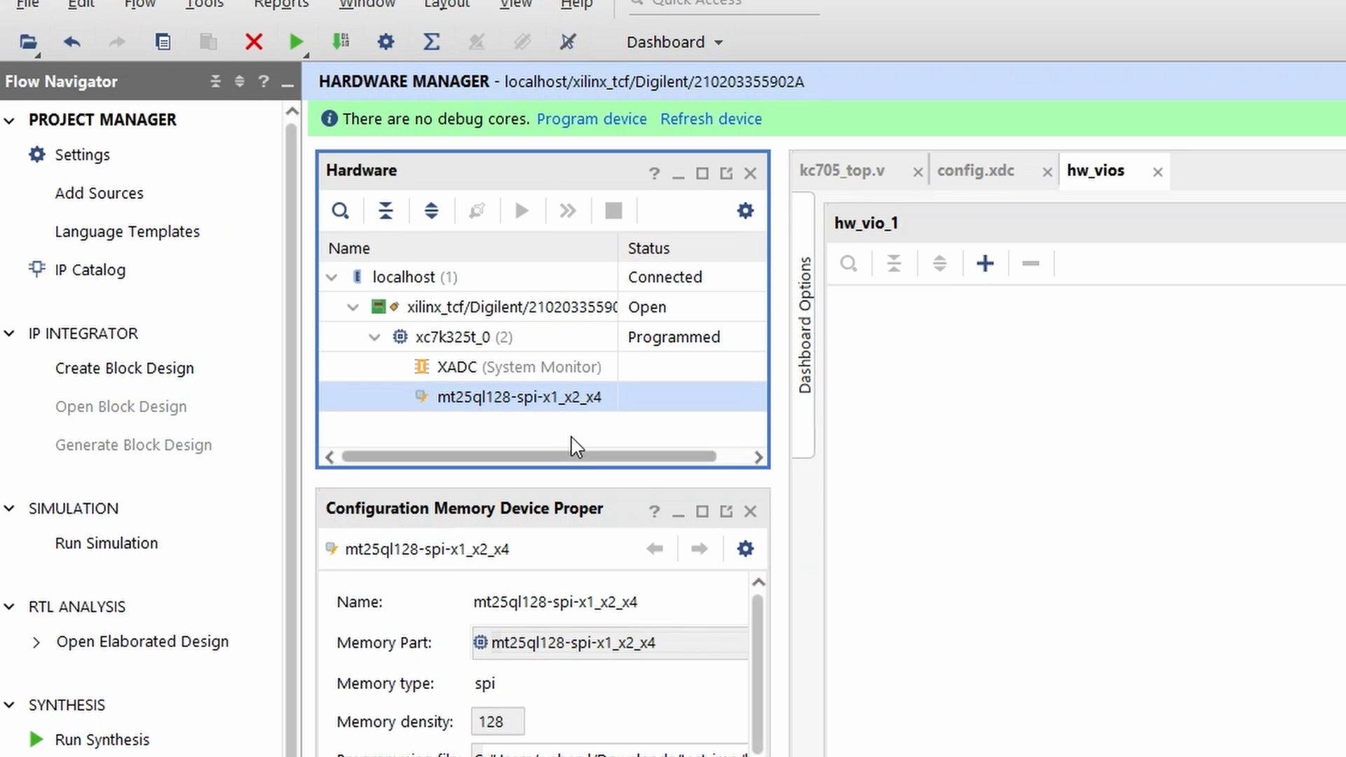
# - Read back the flash from offset 0200000 with datacount 0000100 into read200.mcs
pyautogui.rightClick(535, 398)
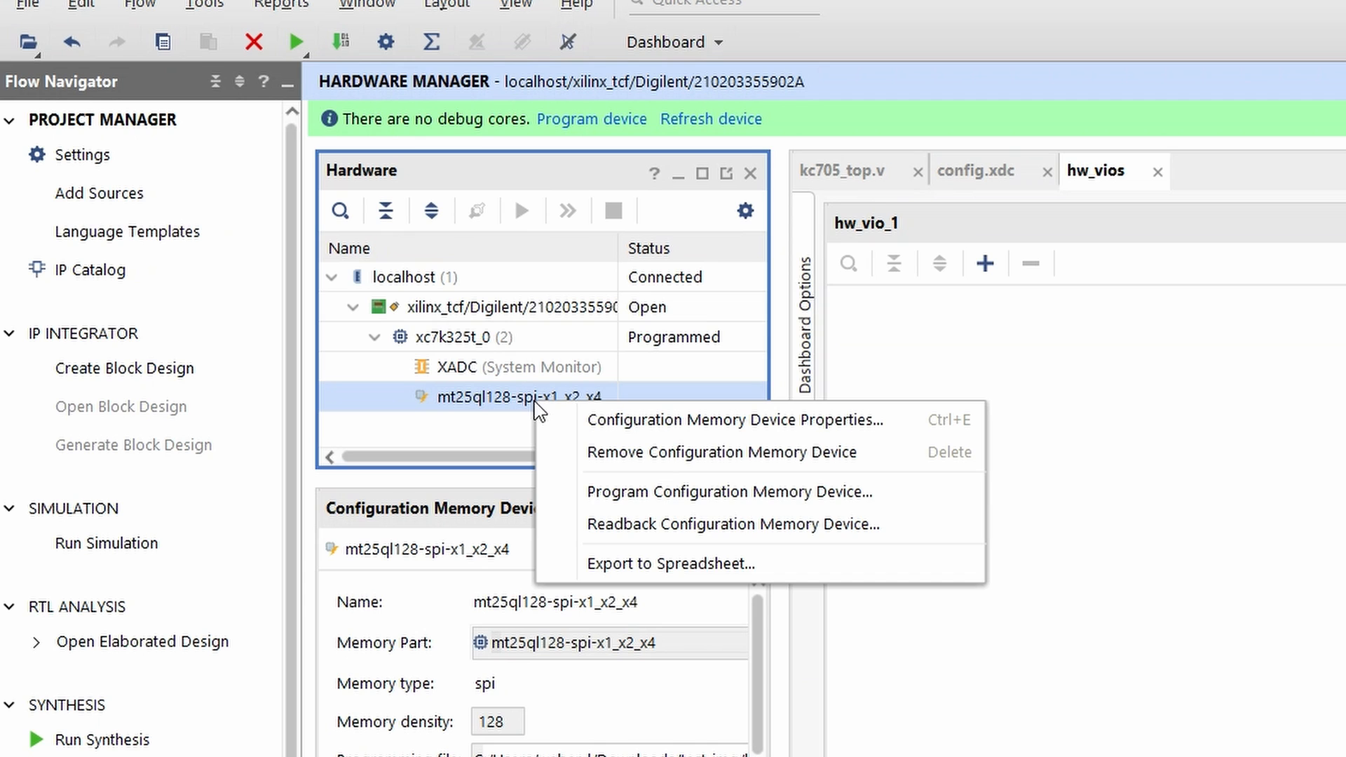
pyautogui.click(643, 526)
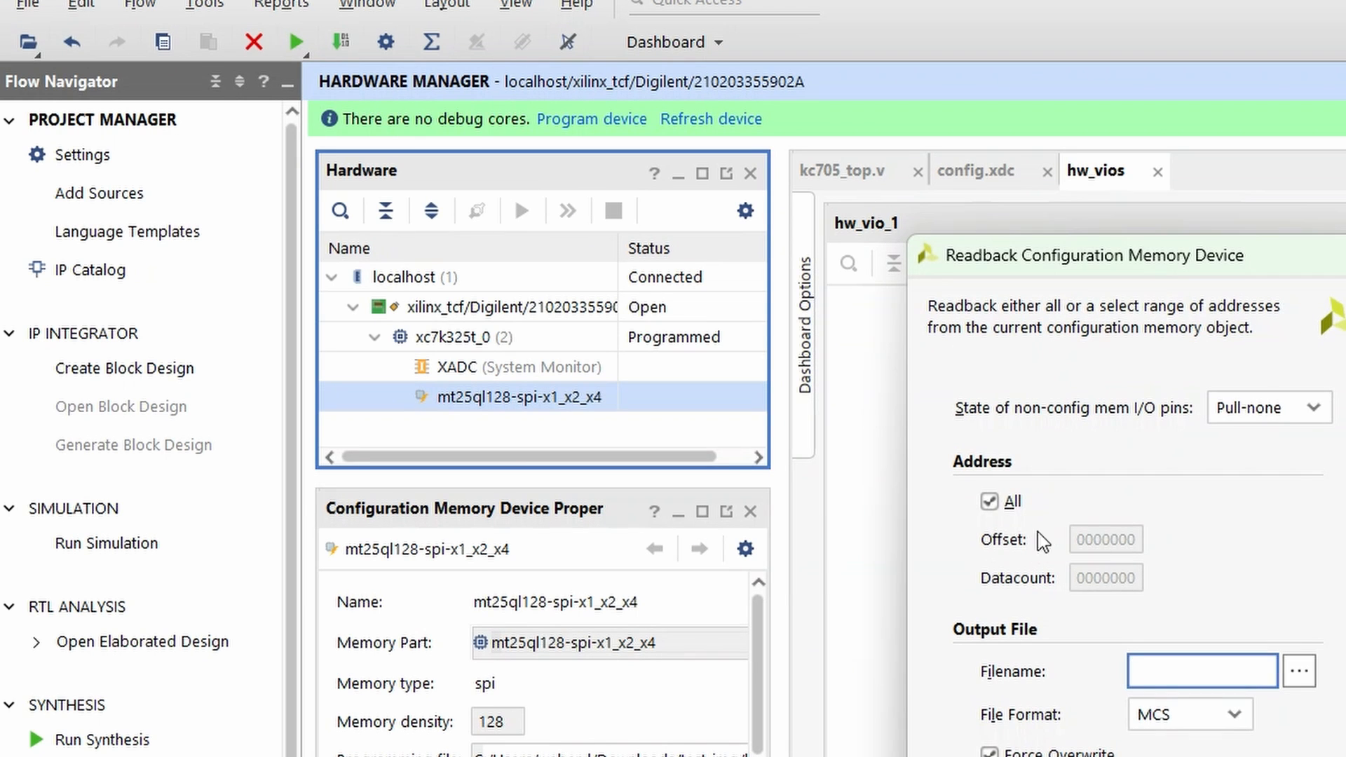
pyautogui.click(997, 506)
pyautogui.click(1093, 539)
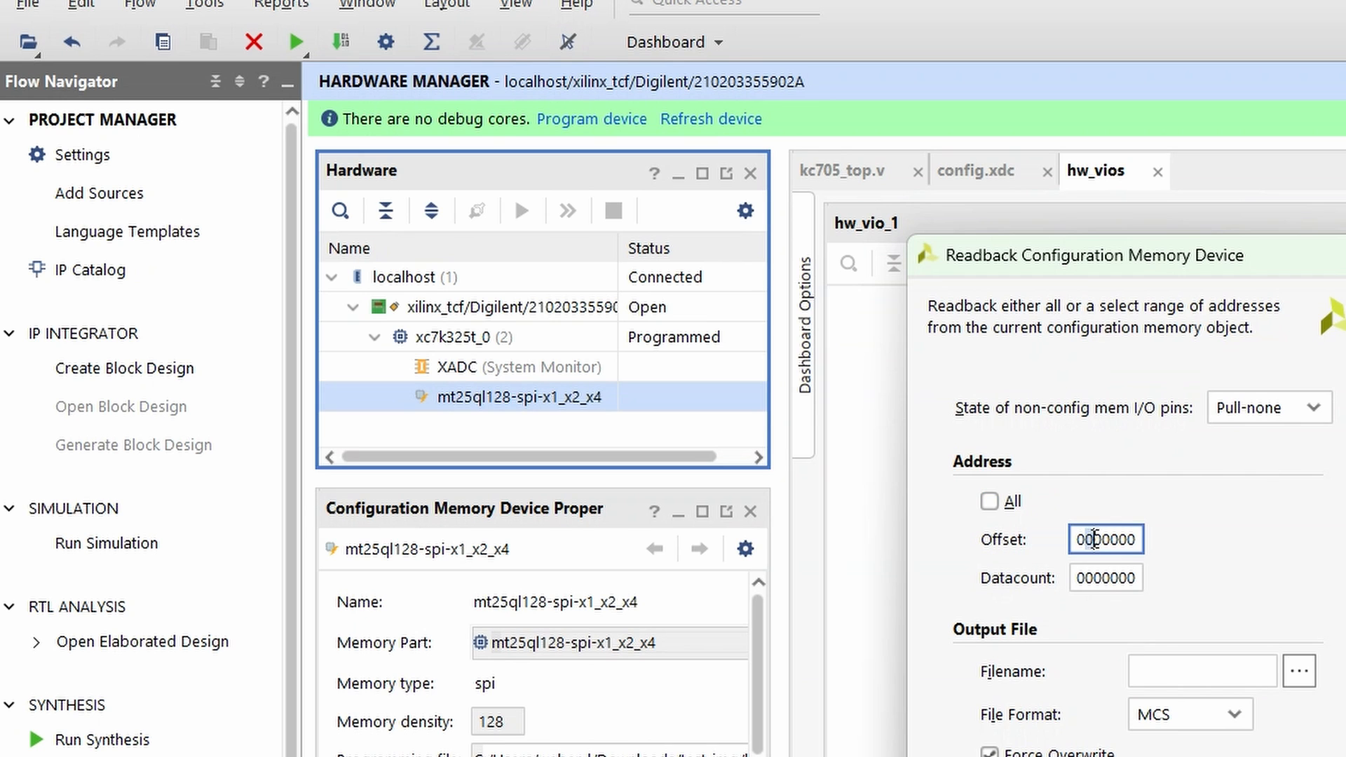
pyautogui.write('2')
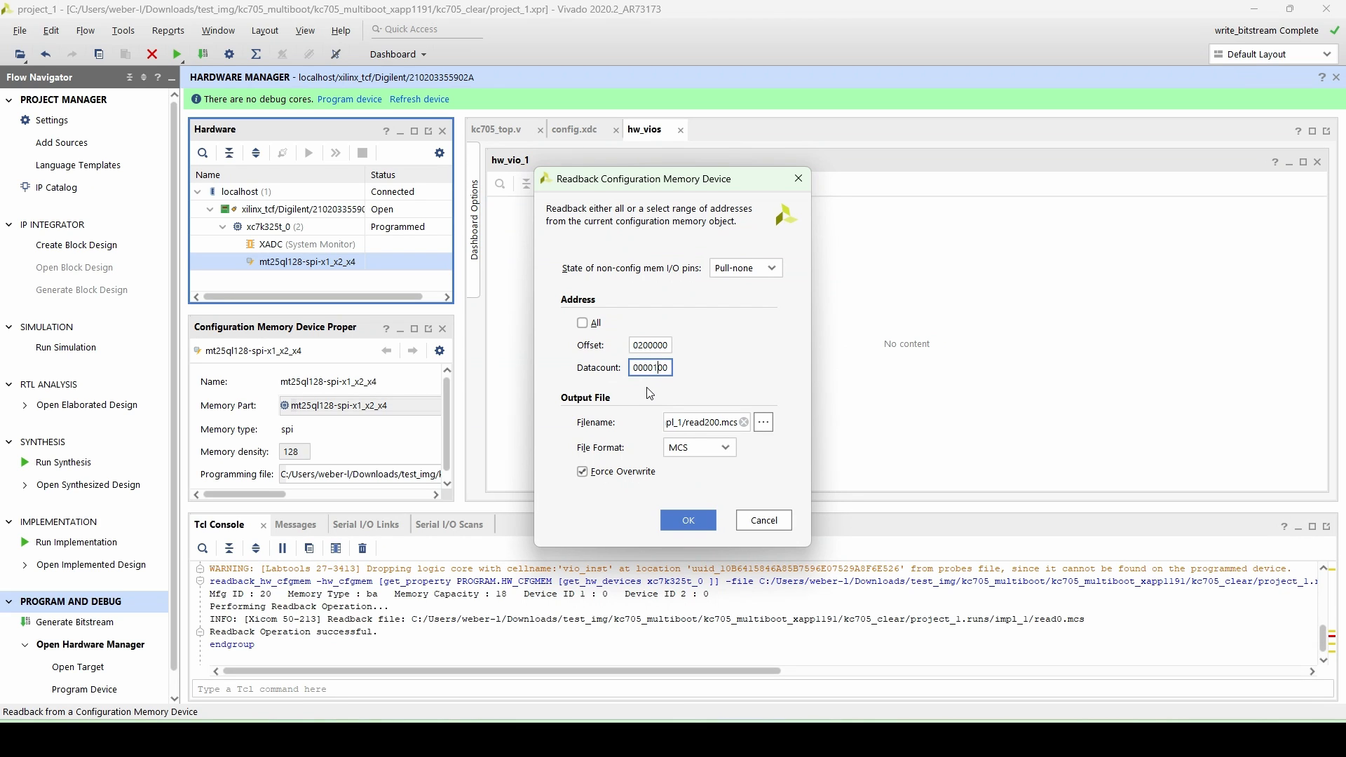
pyautogui.click(693, 515)
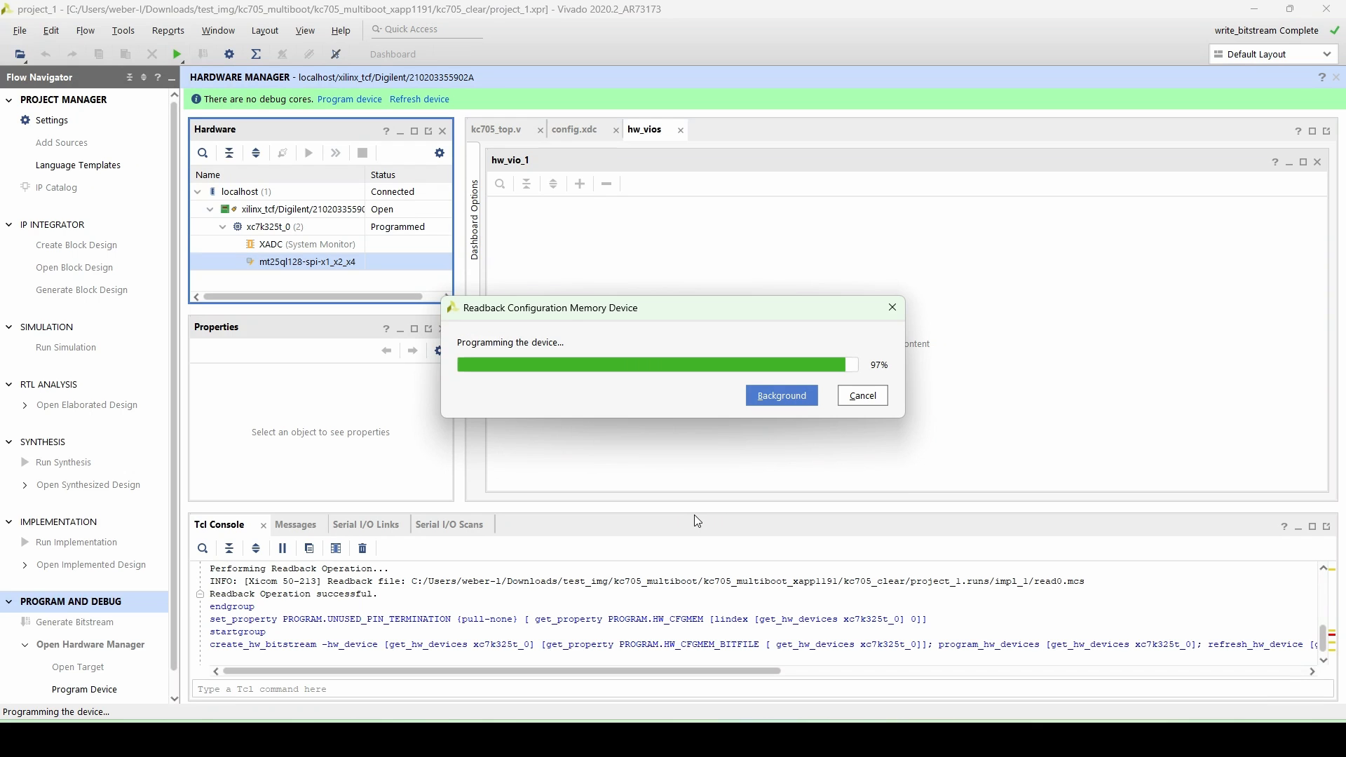
pyautogui.click(694, 461)
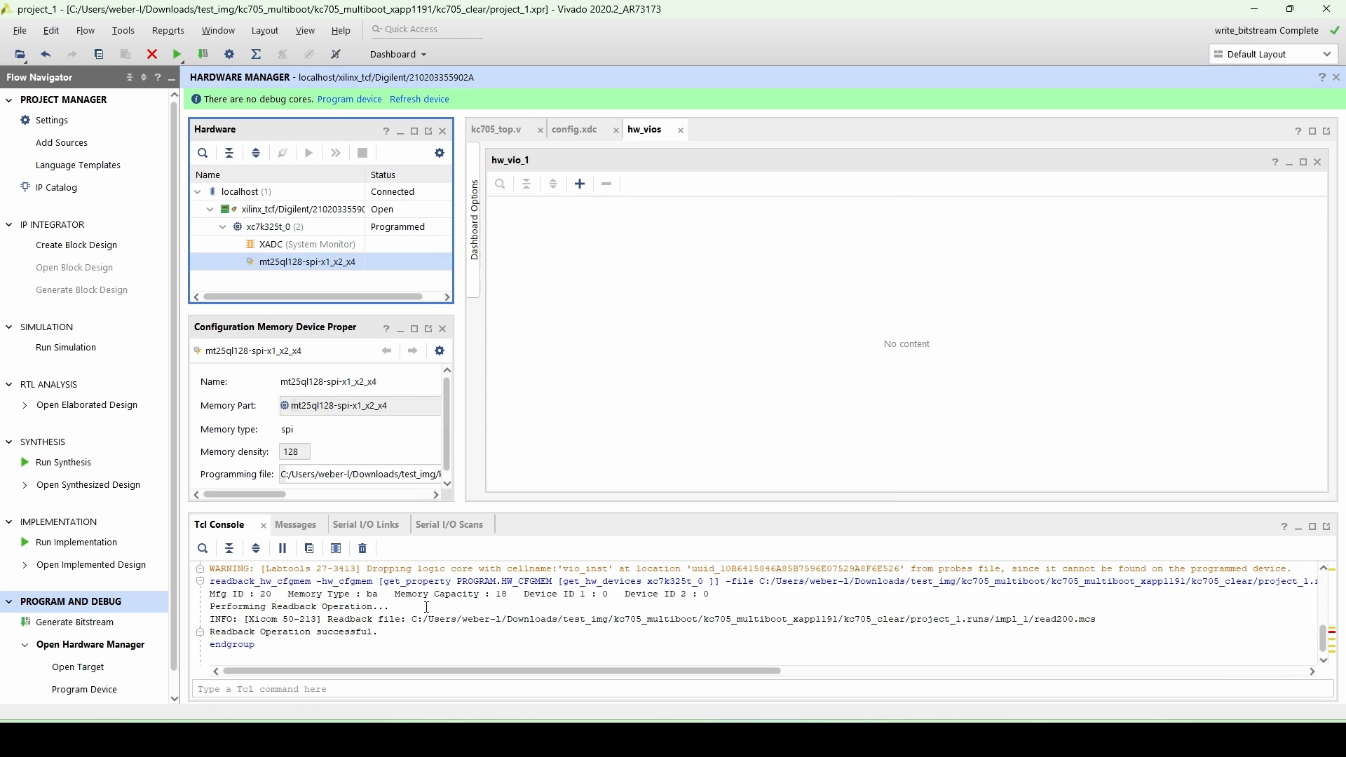
# - Open read200.mcs from the impl_1 folder in the text editor to inspect it, then return to Vivado
pyautogui.click(546, 739)
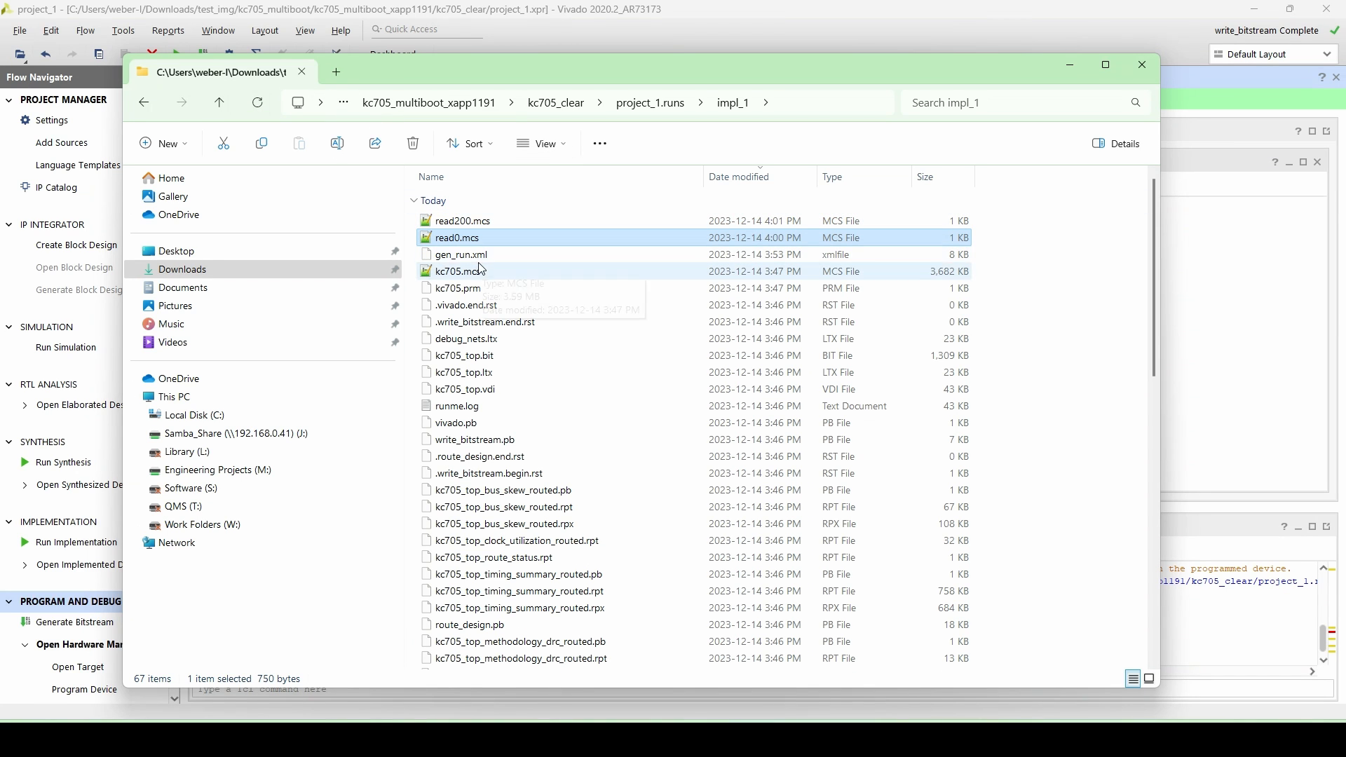
pyautogui.click(479, 222)
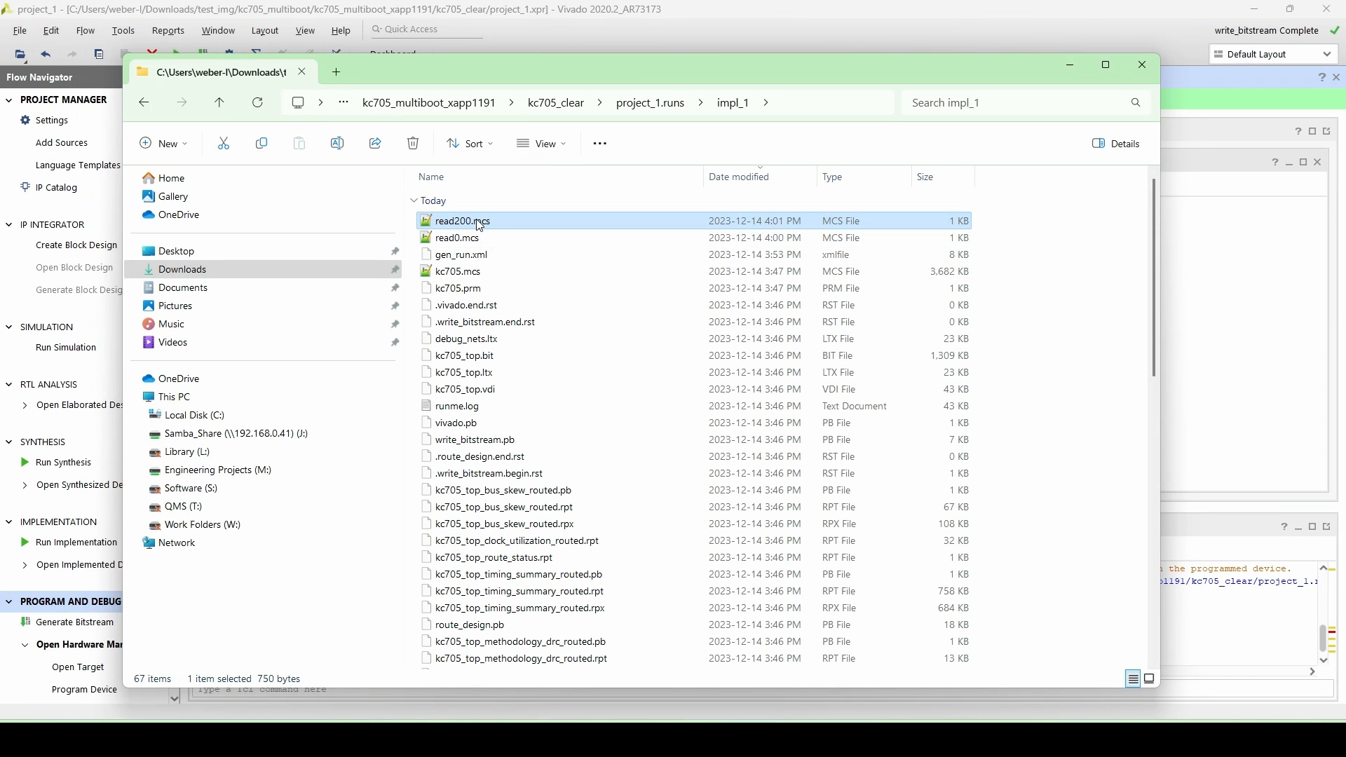
pyautogui.doubleClick(479, 223)
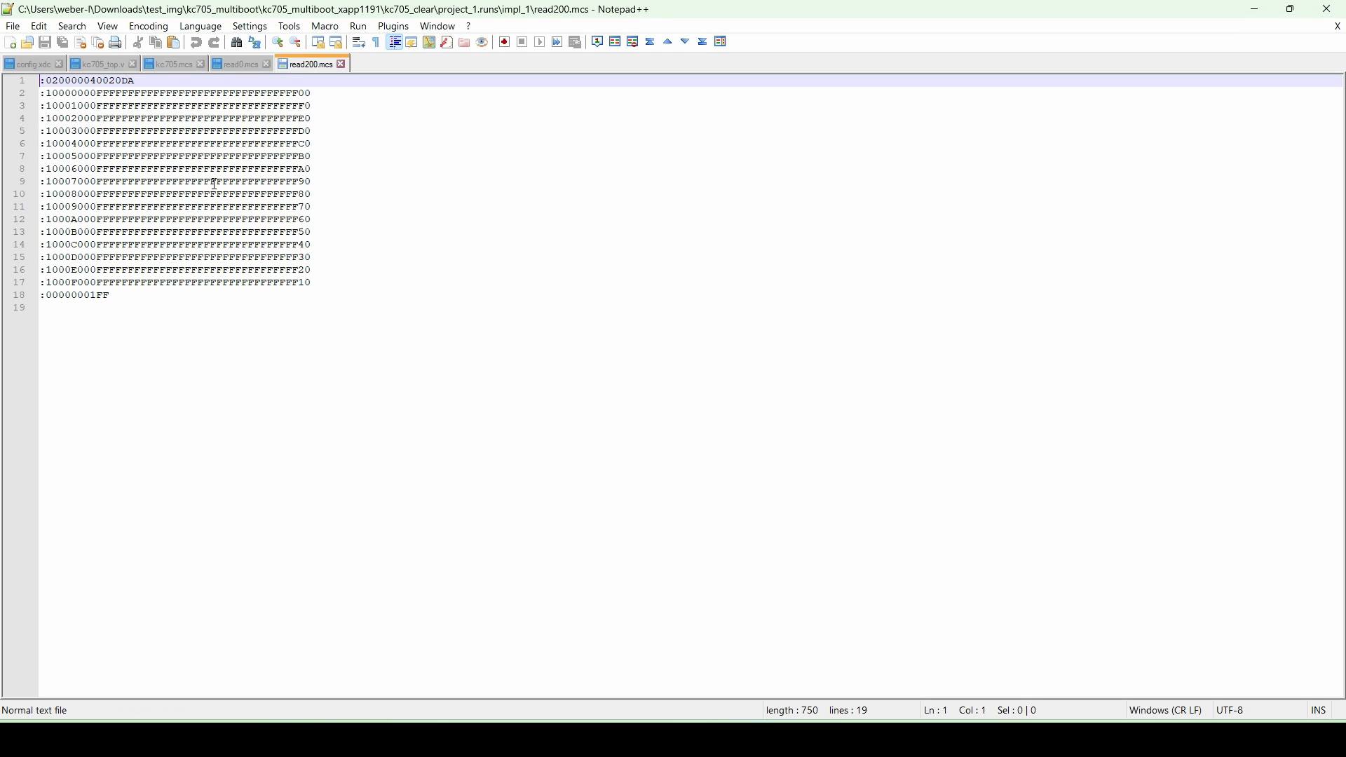
pyautogui.hotkey('alt', 'Tab')
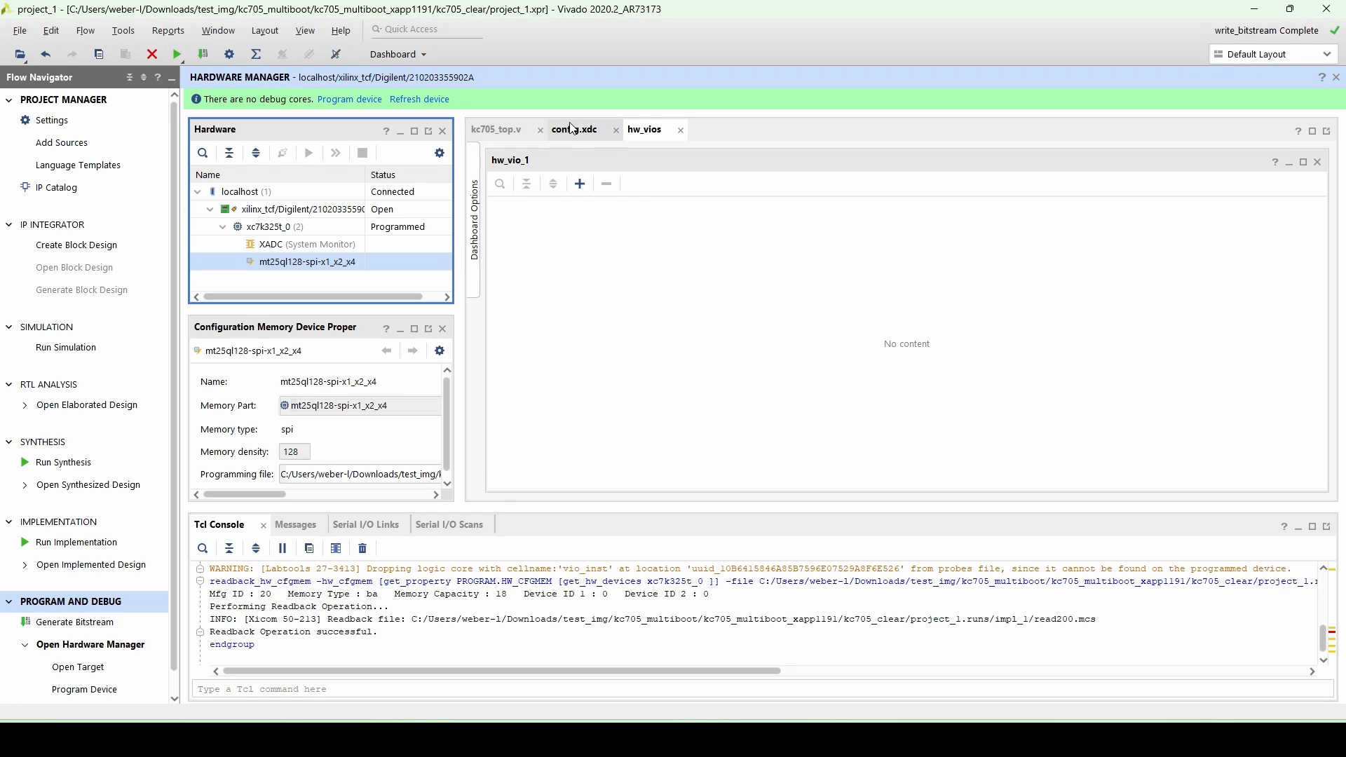
# - Open the config.xdc tab and acknowledge the hardware target shutdown message
pyautogui.click(575, 132)
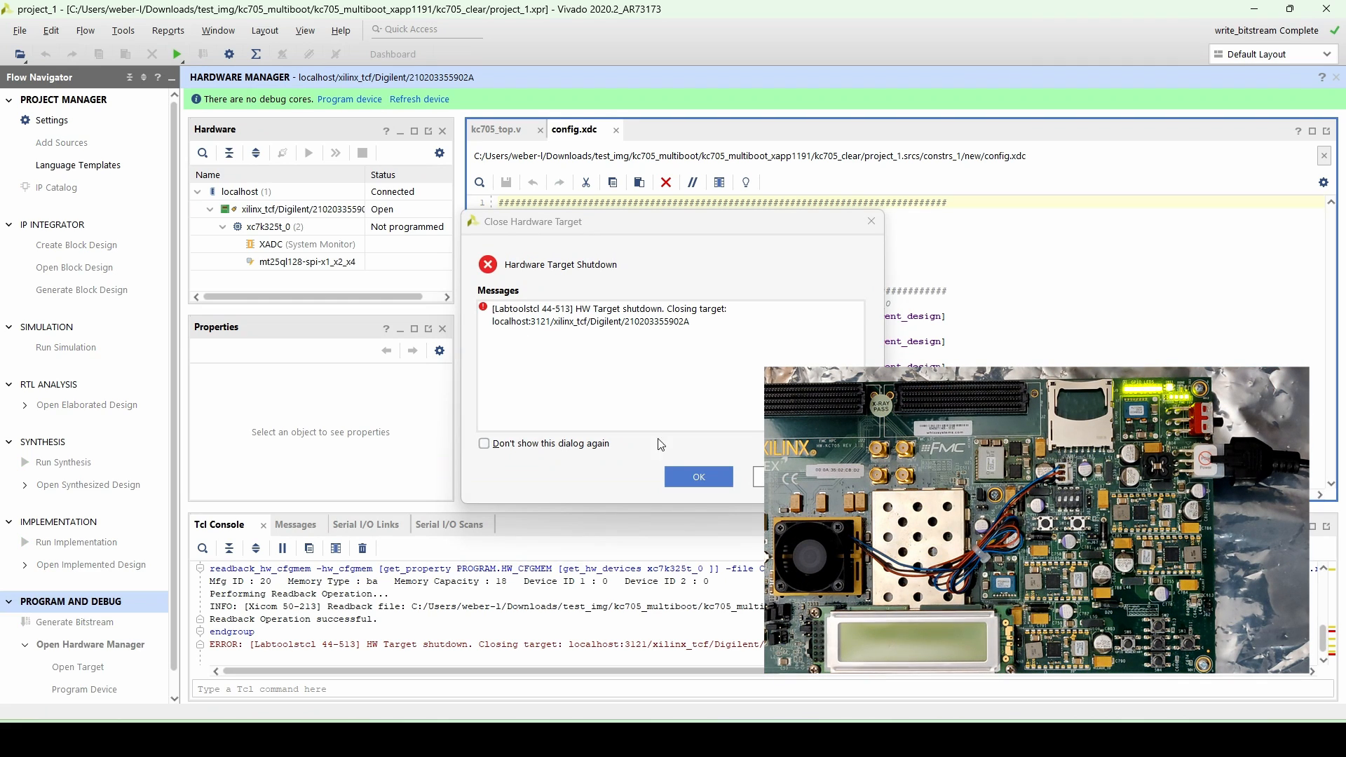
pyautogui.click(699, 477)
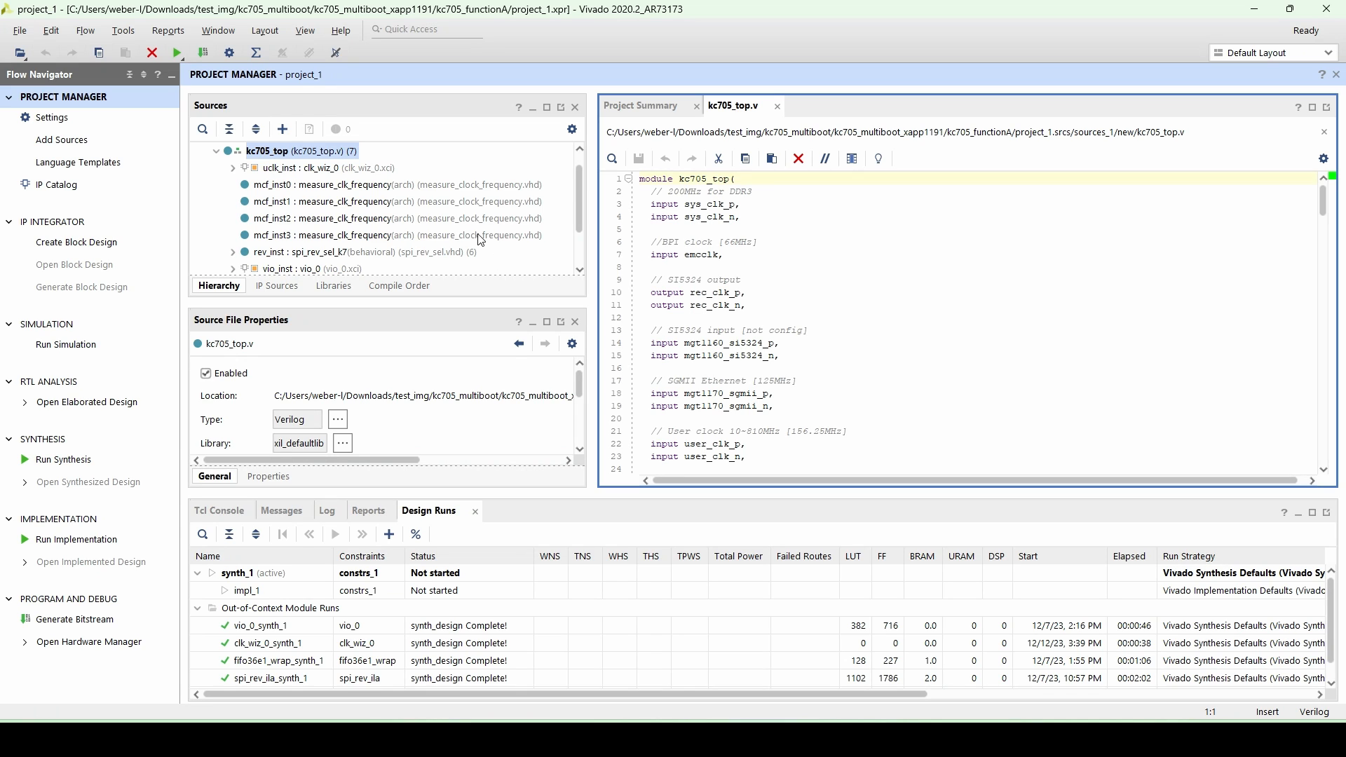
# - Open the rev_inst spi_rev_sel source from the functionA project's hierarchy and view it
pyautogui.scroll(-1, 381, 247)
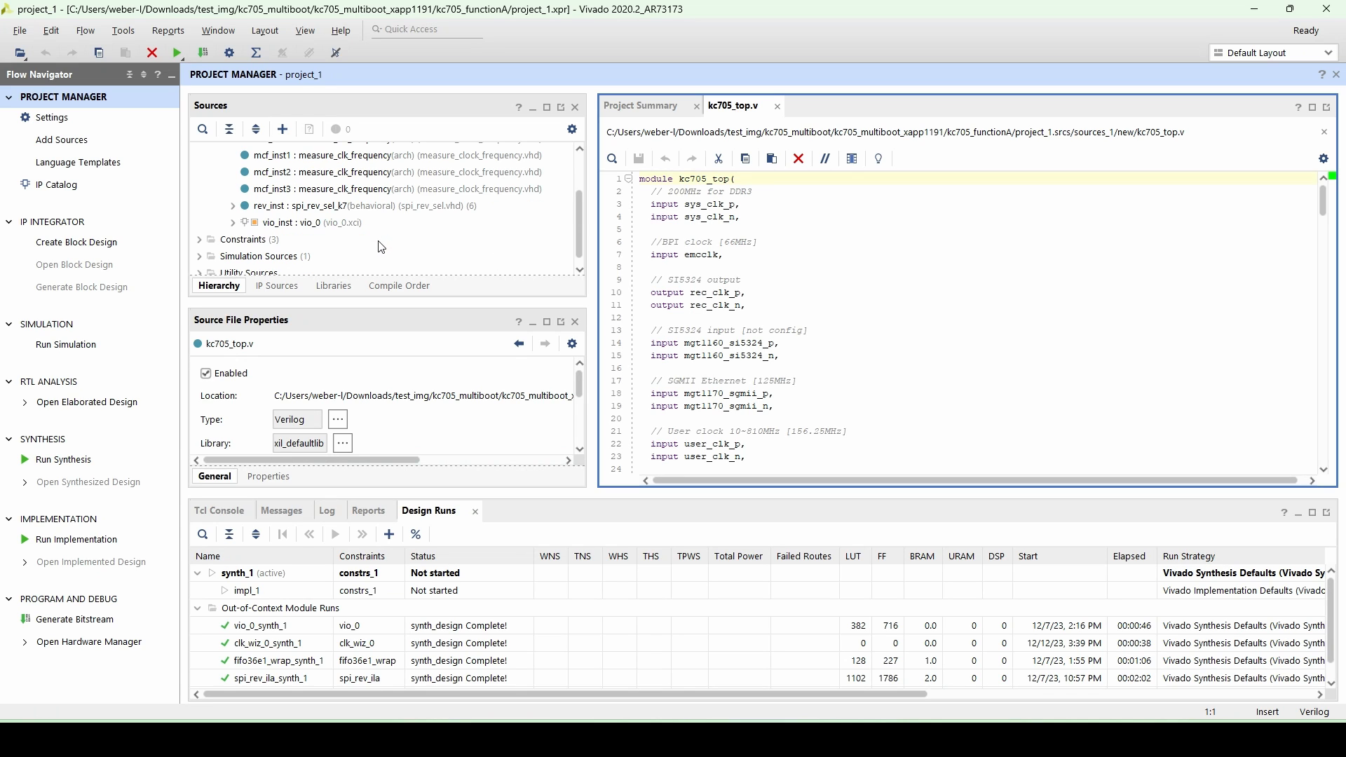
pyautogui.doubleClick(309, 212)
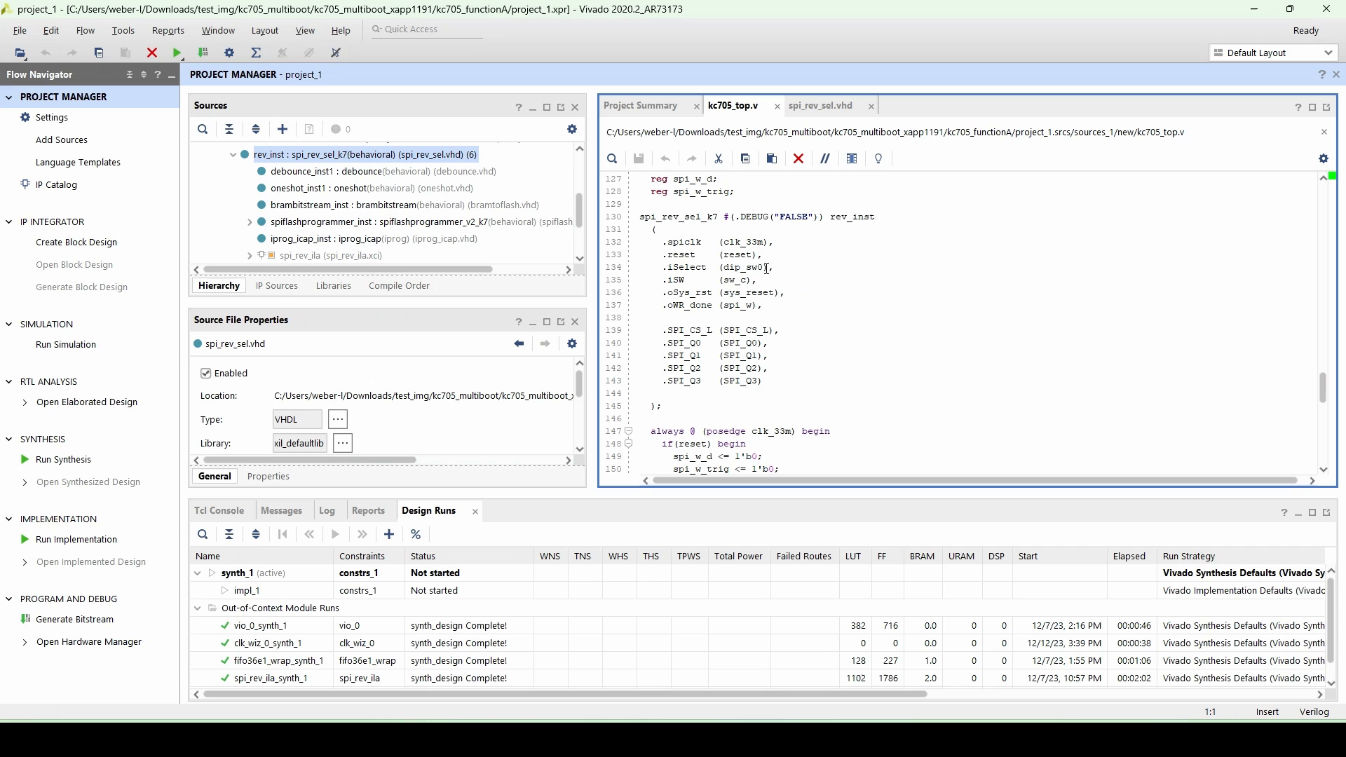
pyautogui.click(786, 108)
pyautogui.scroll(-11, 854, 367)
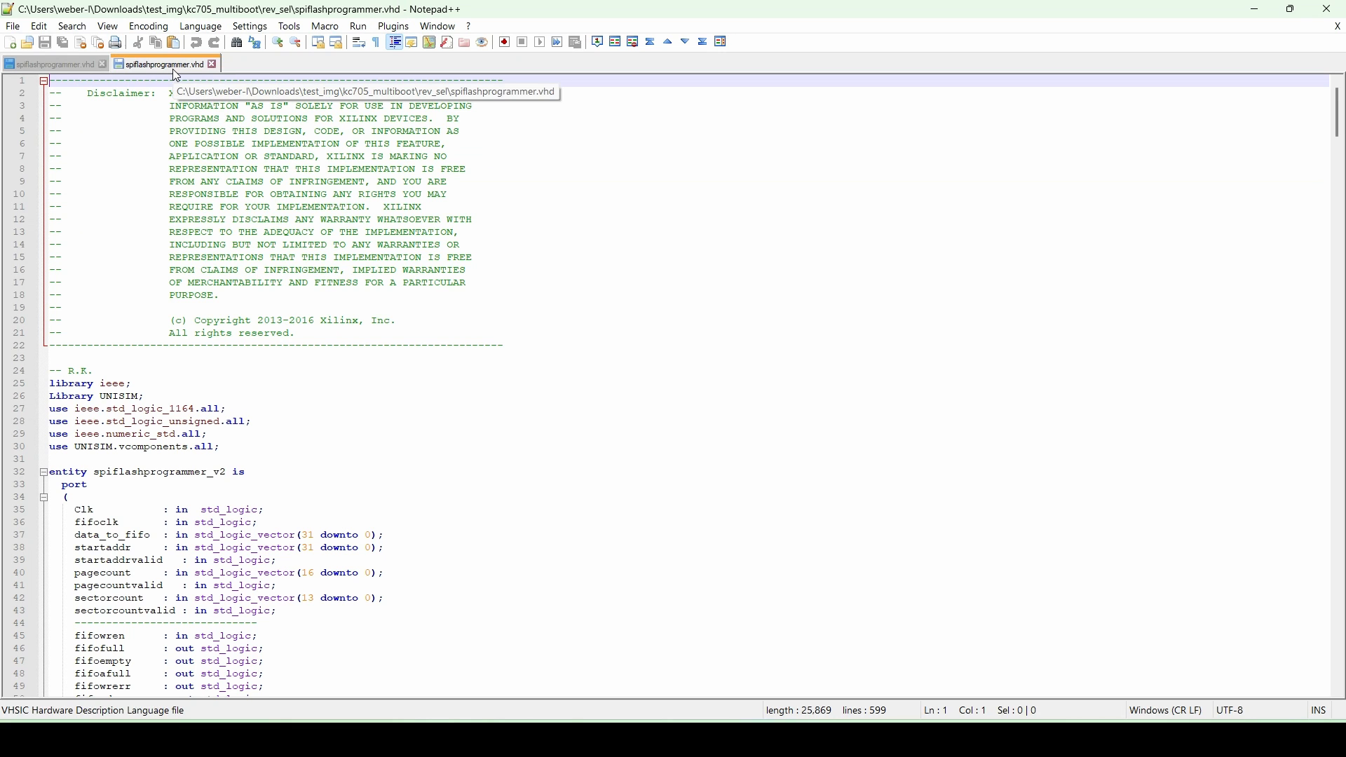
# - Compare the two spiflashprogrammer.vhd versions side by side and review the STARTUP block and erase-sector differences
pyautogui.click(394, 26)
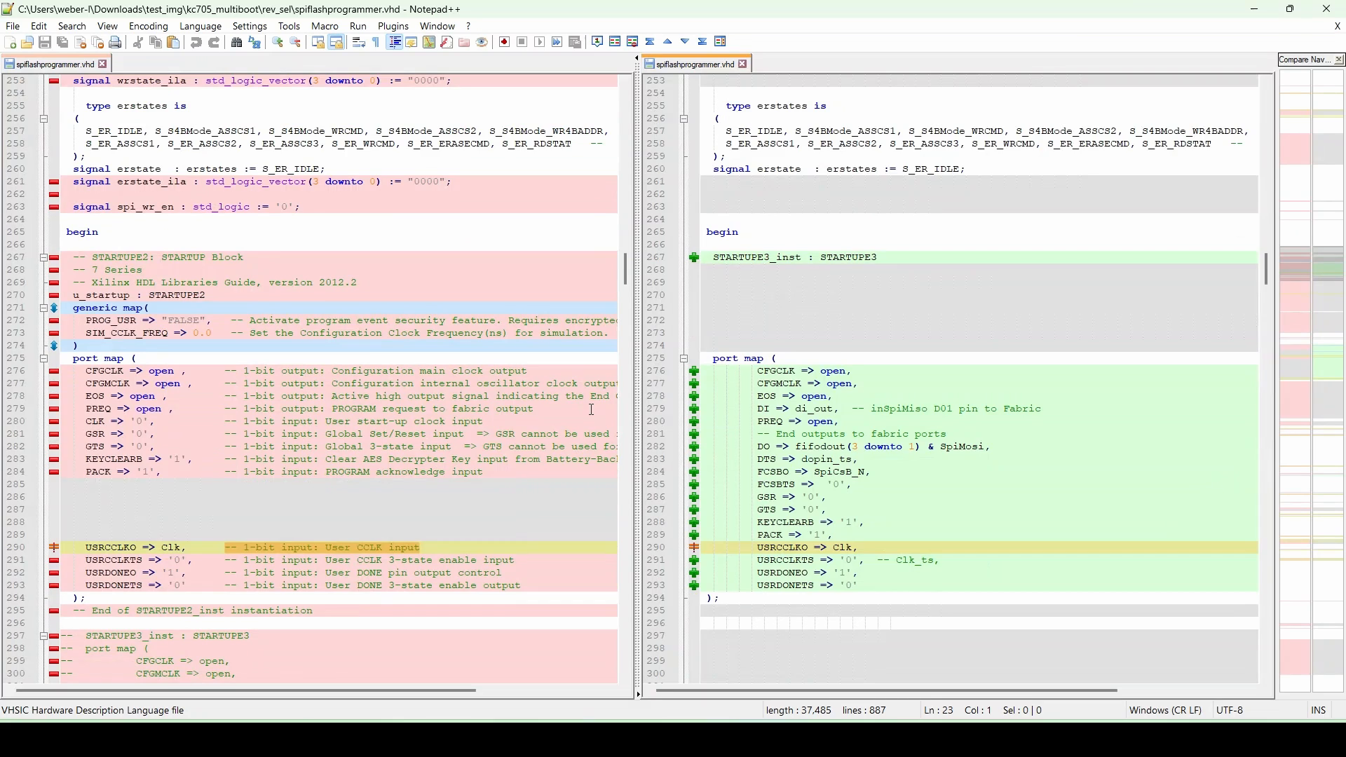
pyautogui.scroll(-3, 592, 408)
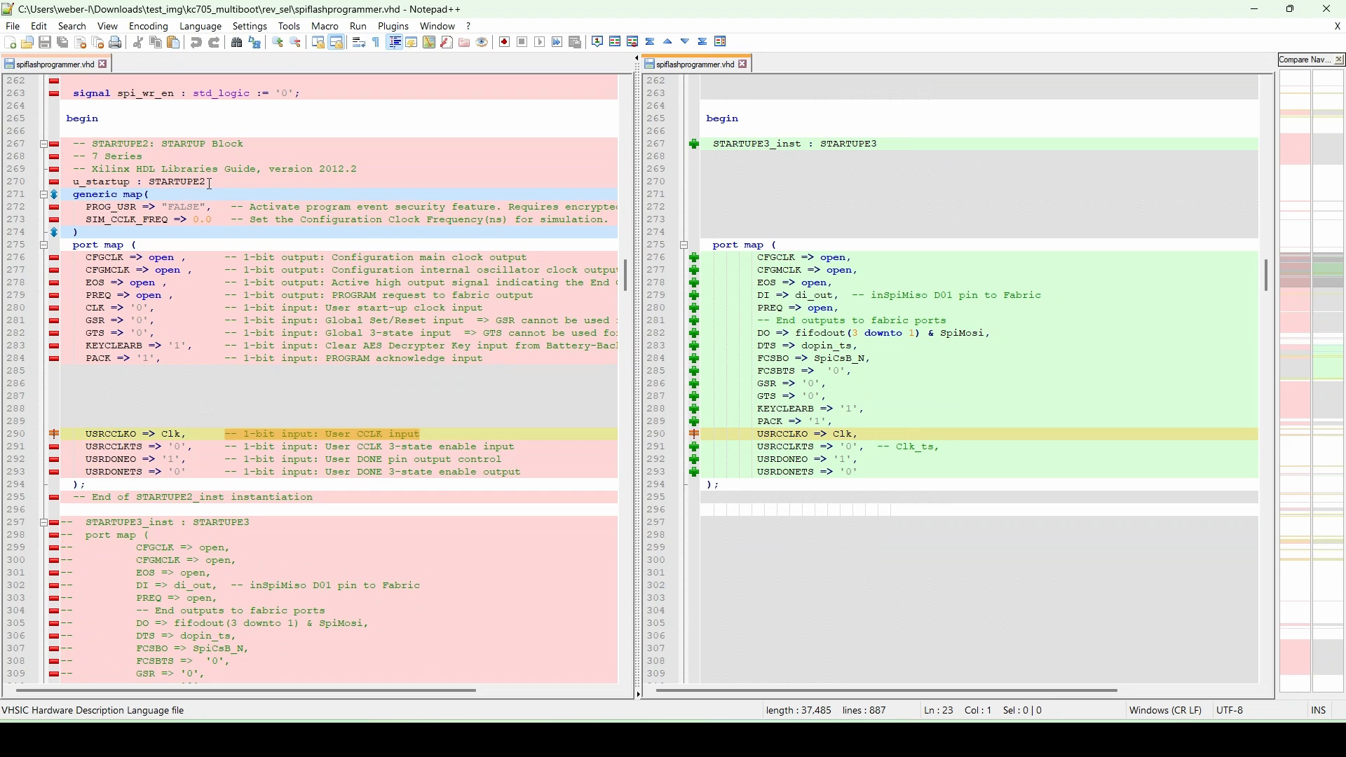
pyautogui.scroll(-2, 203, 231)
pyautogui.scroll(1, 198, 278)
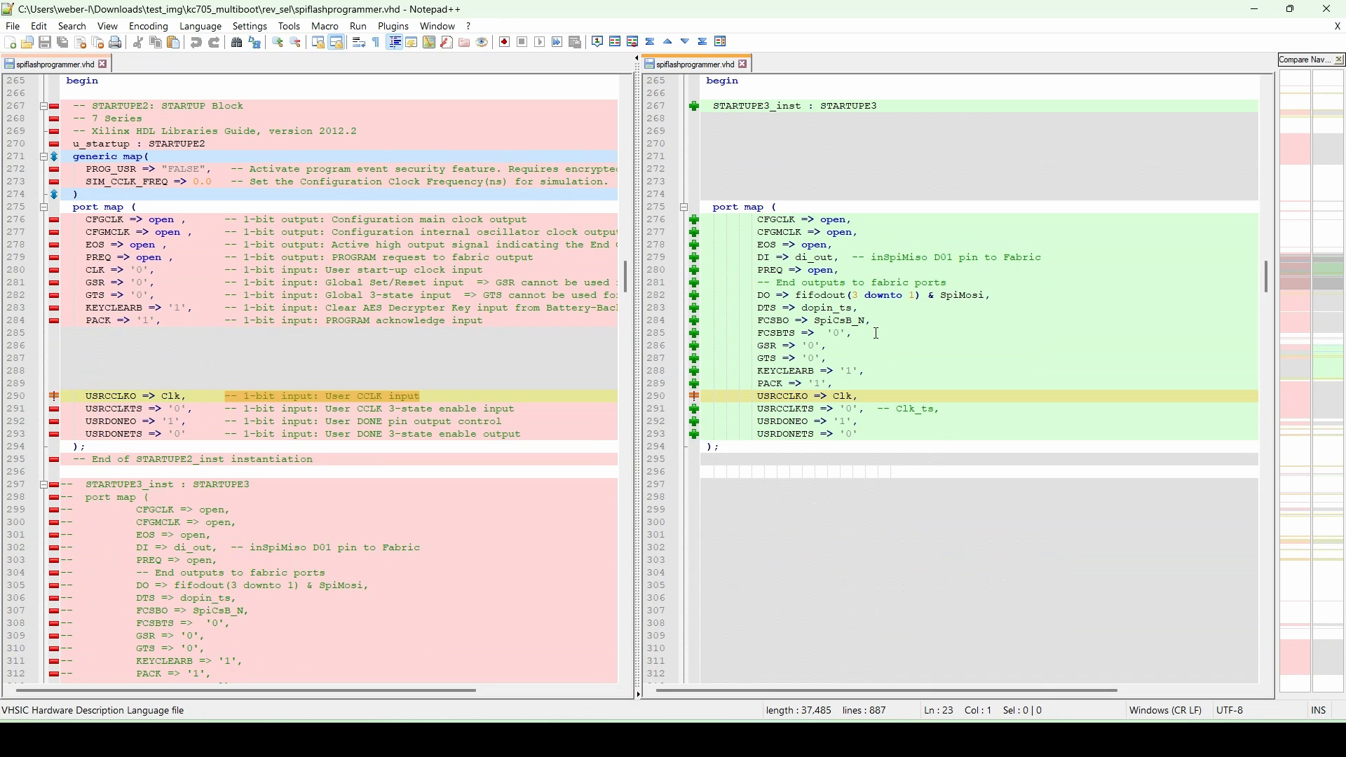
pyautogui.scroll(-1, 876, 334)
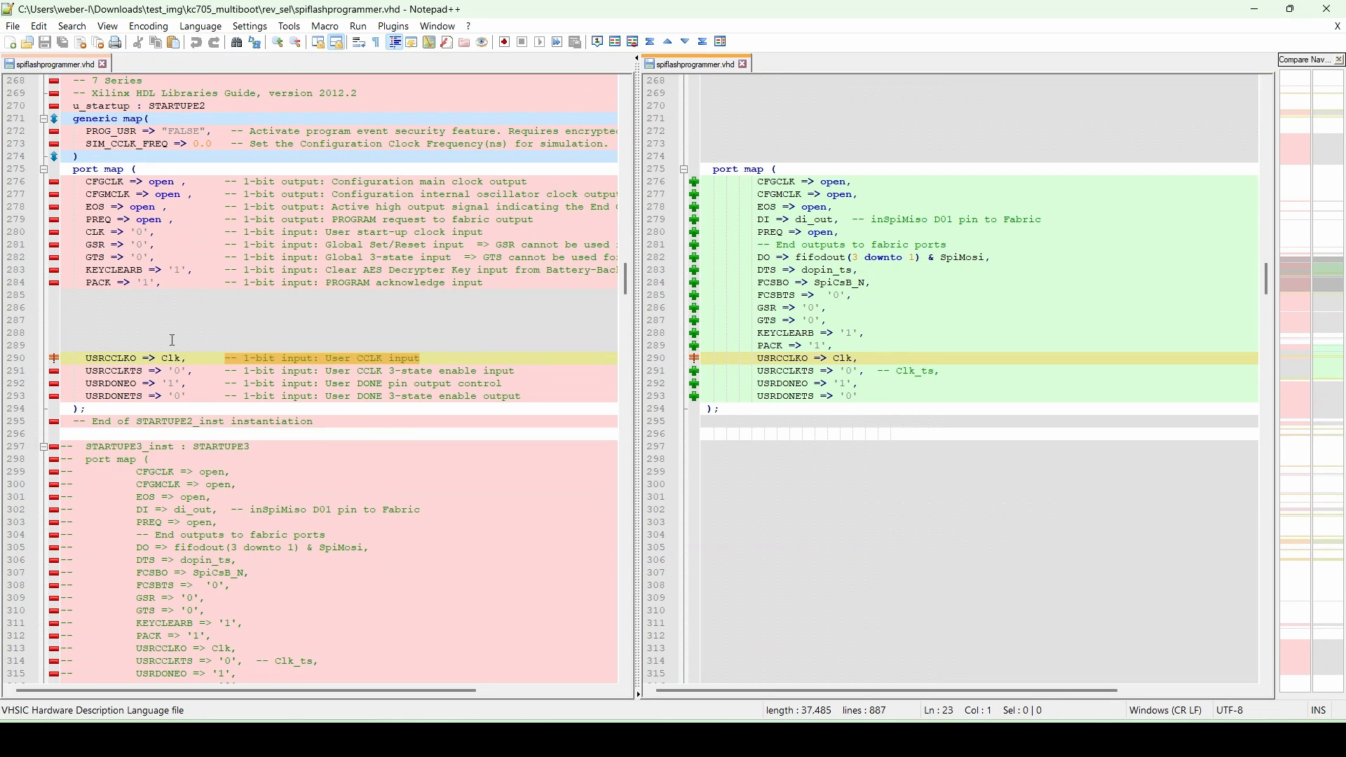
pyautogui.scroll(-12, 193, 366)
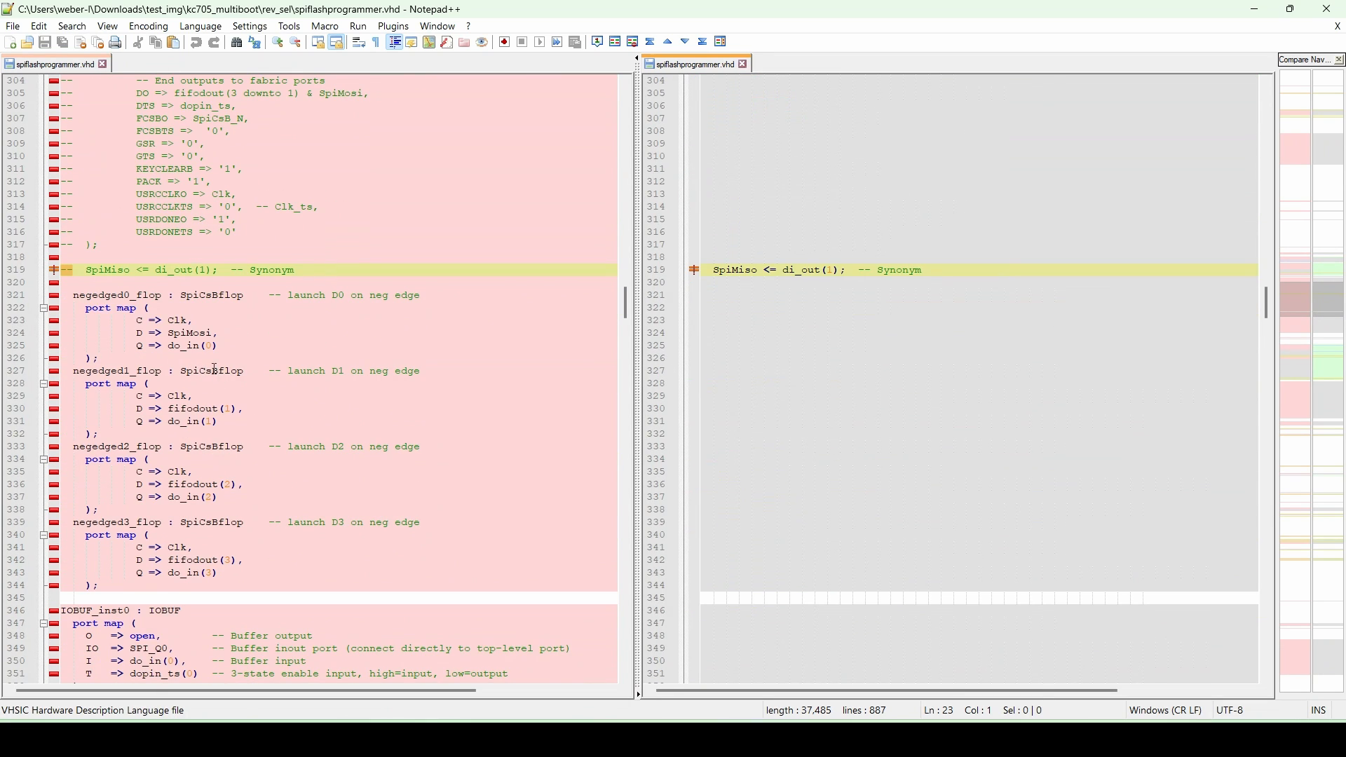
pyautogui.scroll(-2, 203, 337)
pyautogui.scroll(-2, 209, 241)
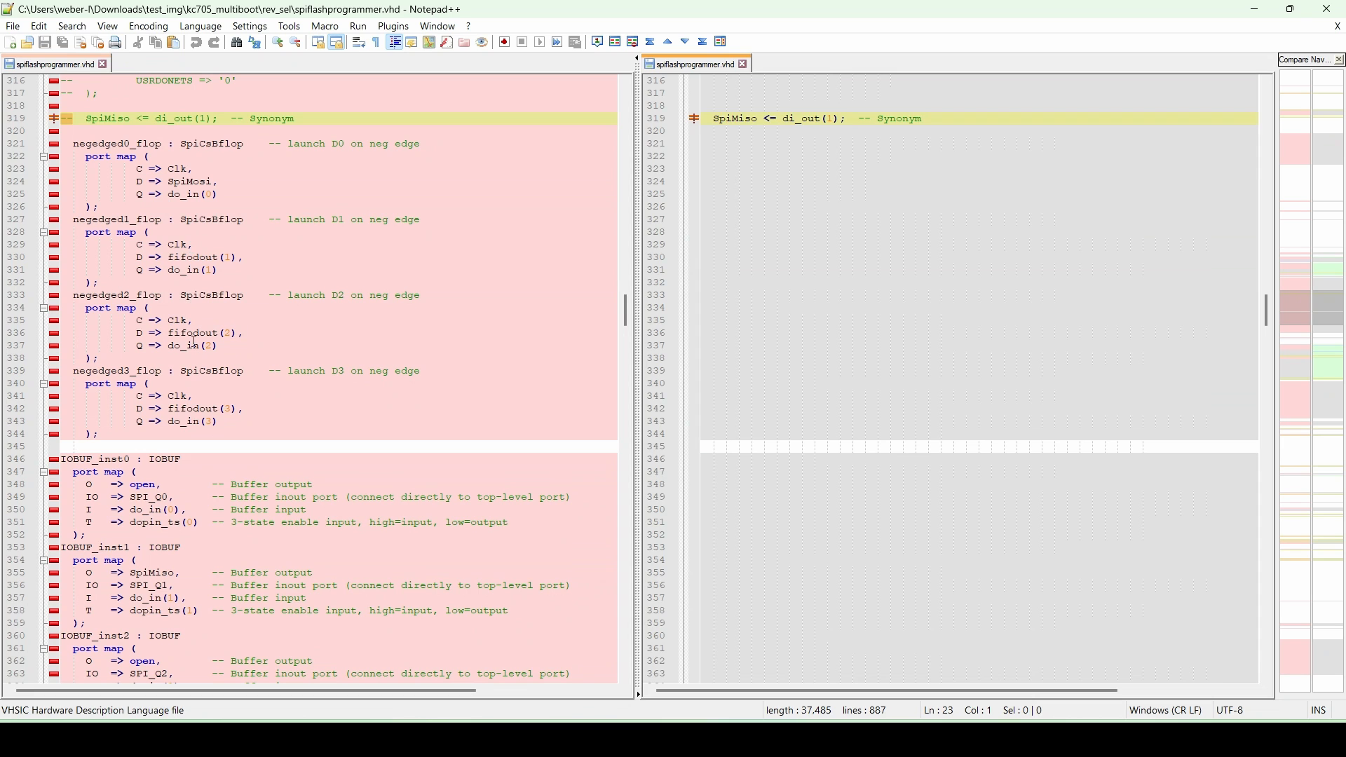
pyautogui.scroll(-5, 193, 343)
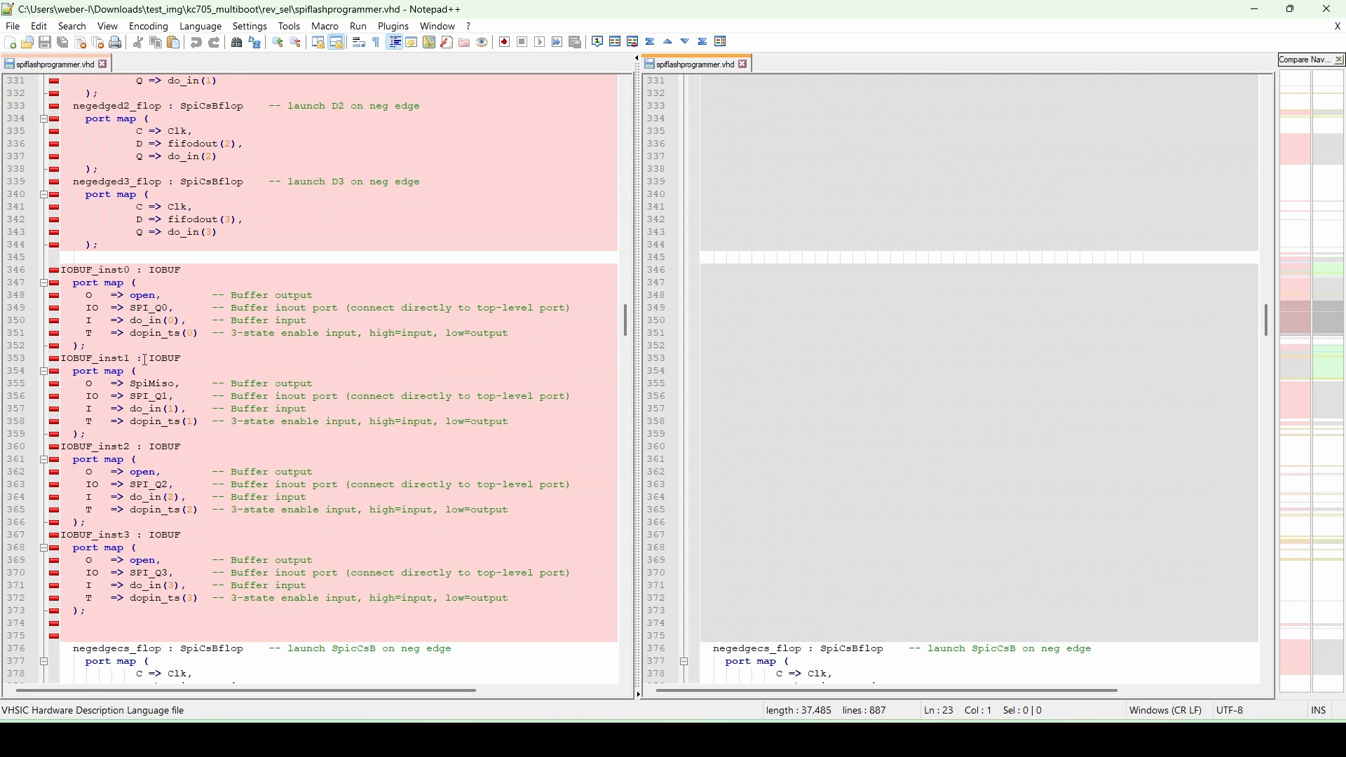
pyautogui.moveTo(626, 321); pyautogui.dragTo(633, 424)
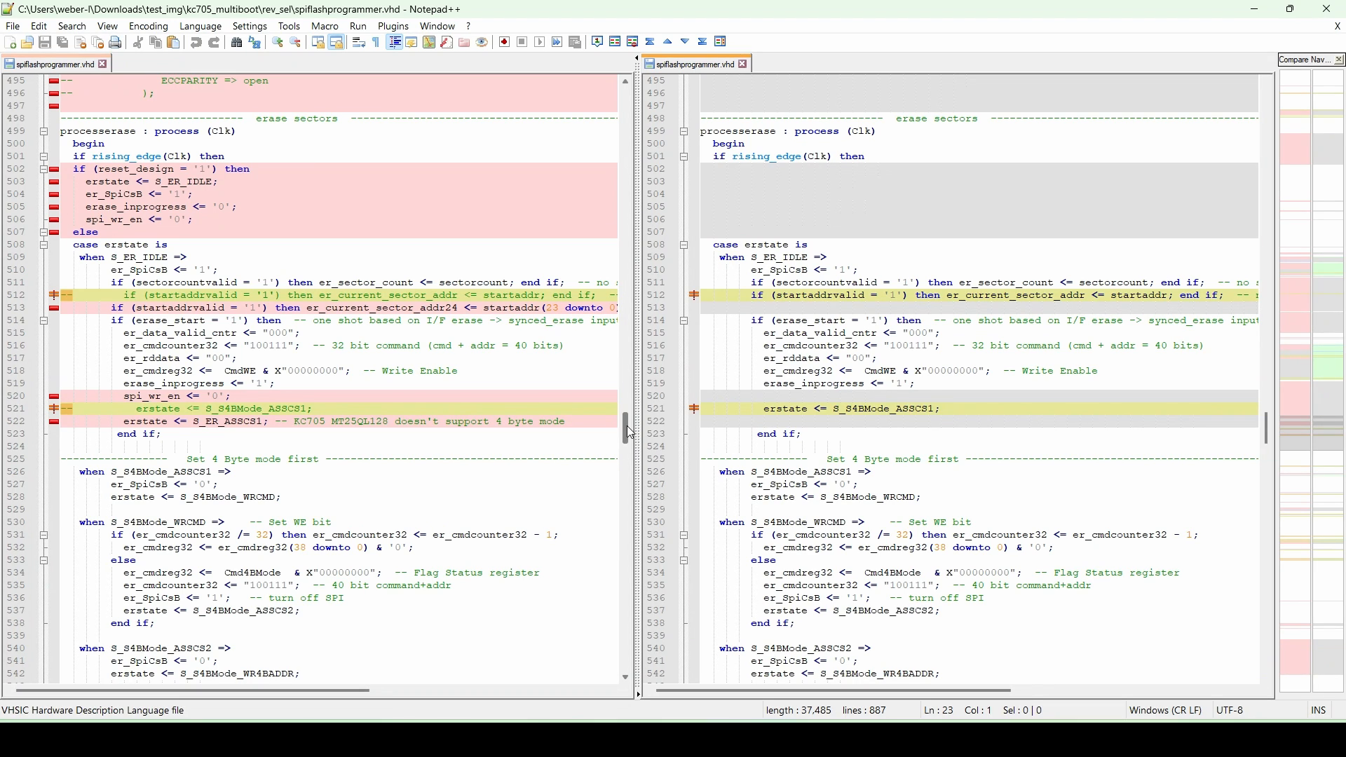
pyautogui.moveTo(629, 433); pyautogui.dragTo(633, 457)
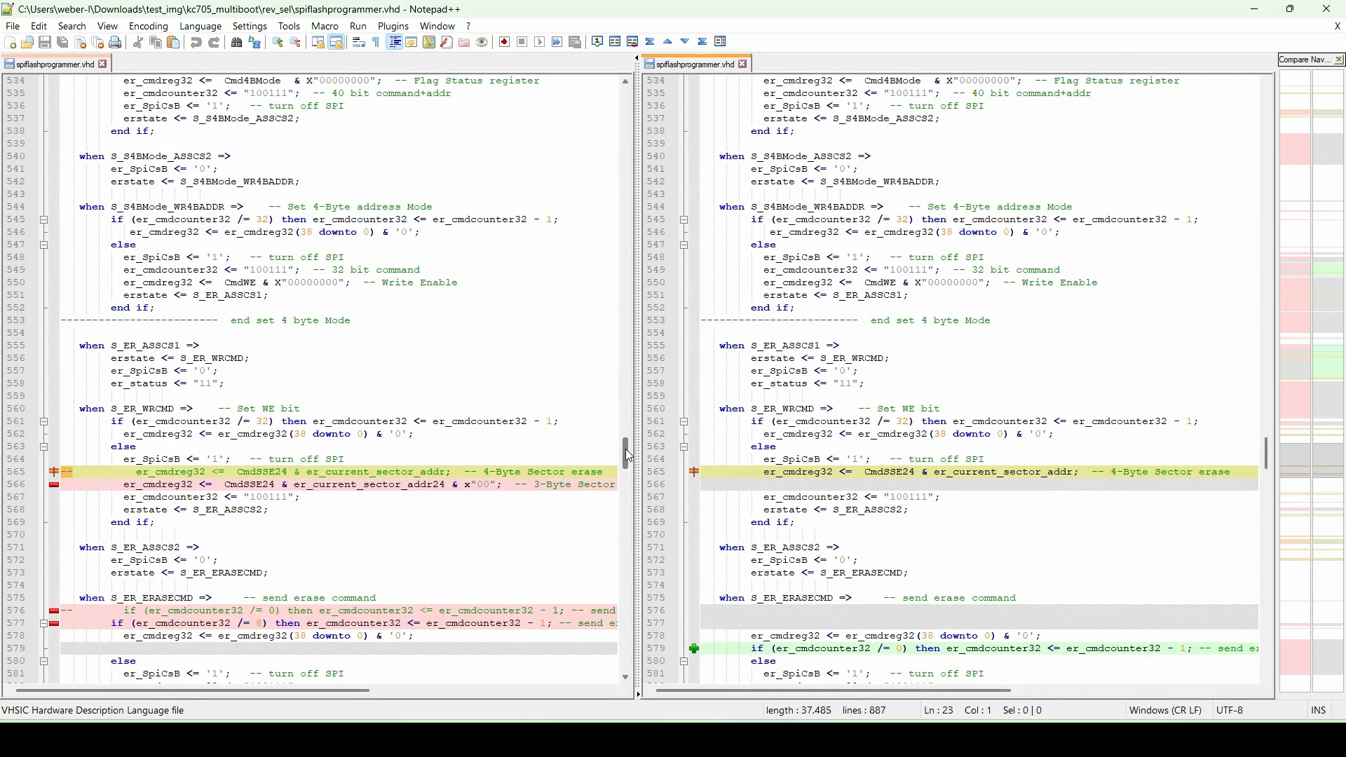
pyautogui.scroll(-4, 398, 398)
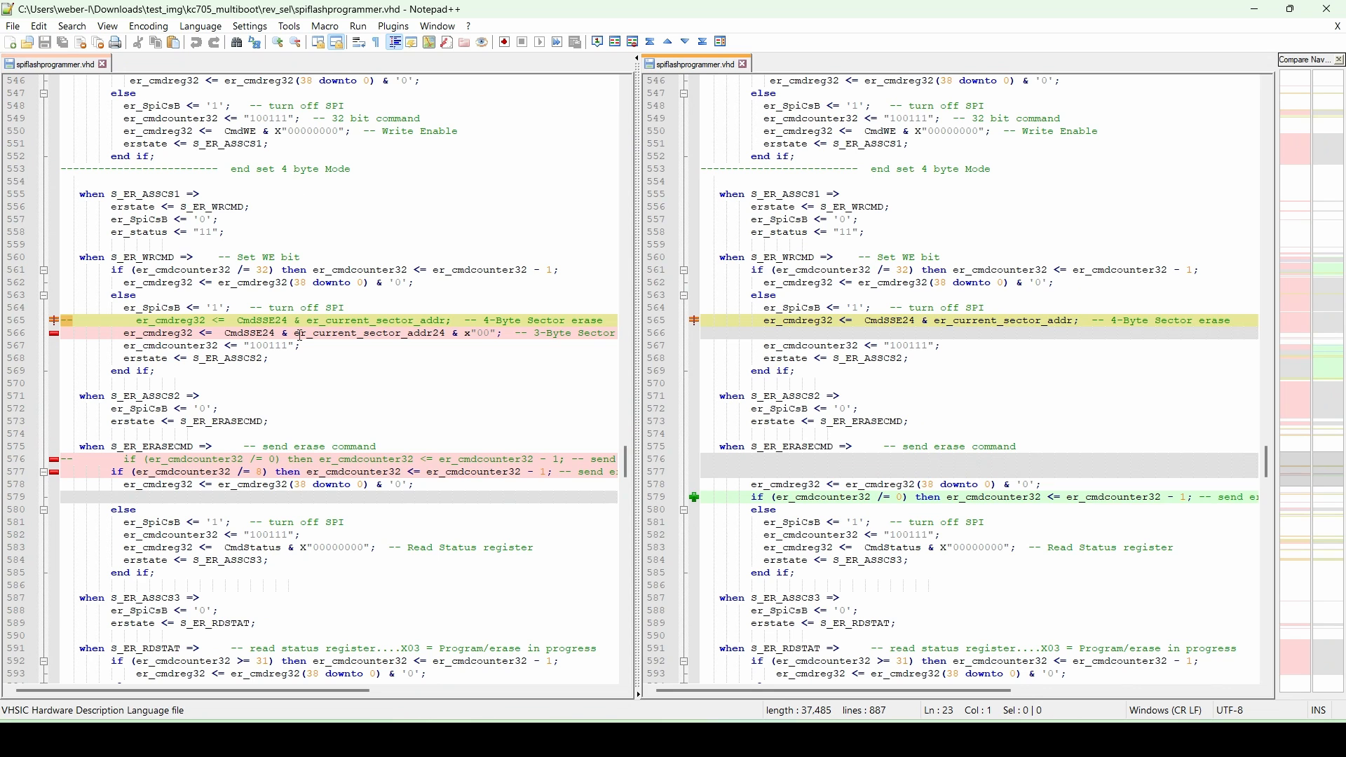
# - Review the remaining erase and page-programming differences in spiflashprogrammer.vhd, then the bramtoflash.vhd comparison and kc705.mcs
pyautogui.scroll(-4, 309, 394)
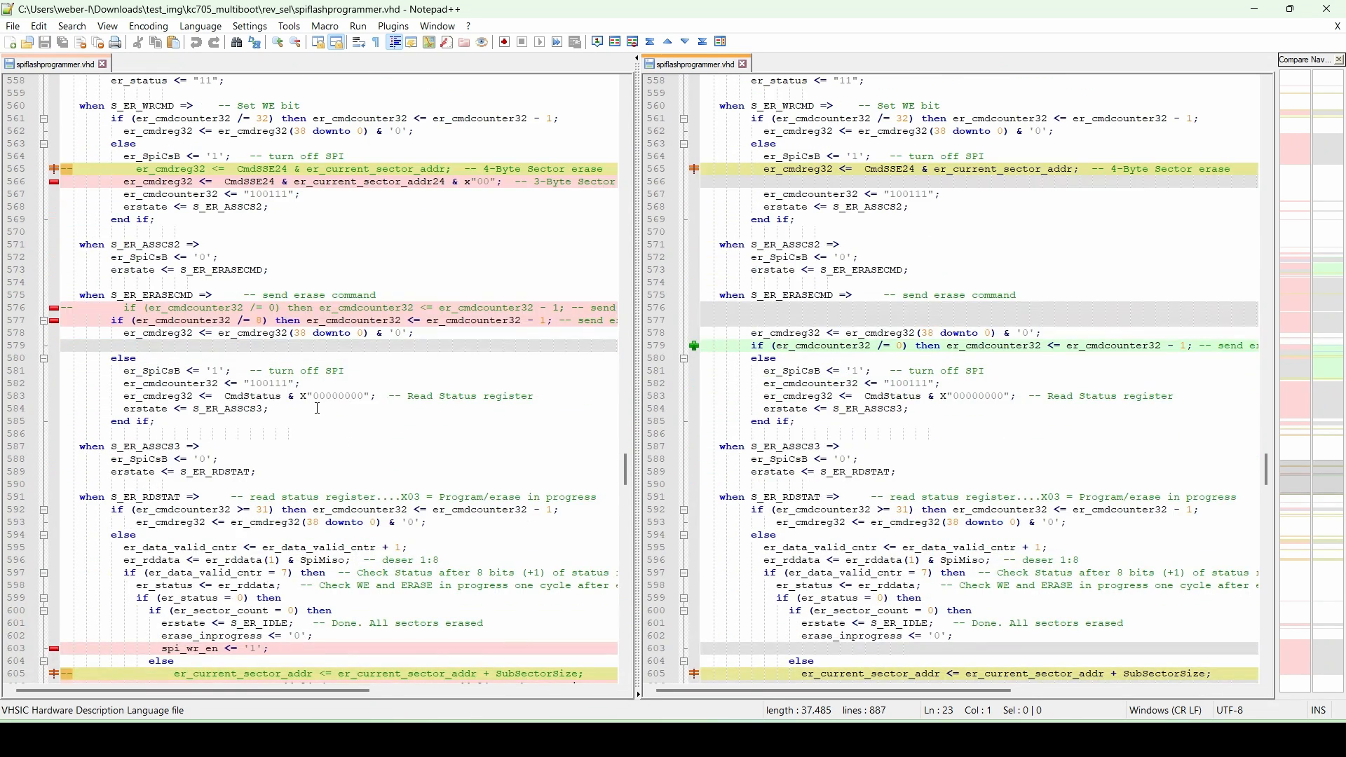
pyautogui.scroll(-1, 272, 389)
pyautogui.scroll(-1, 277, 391)
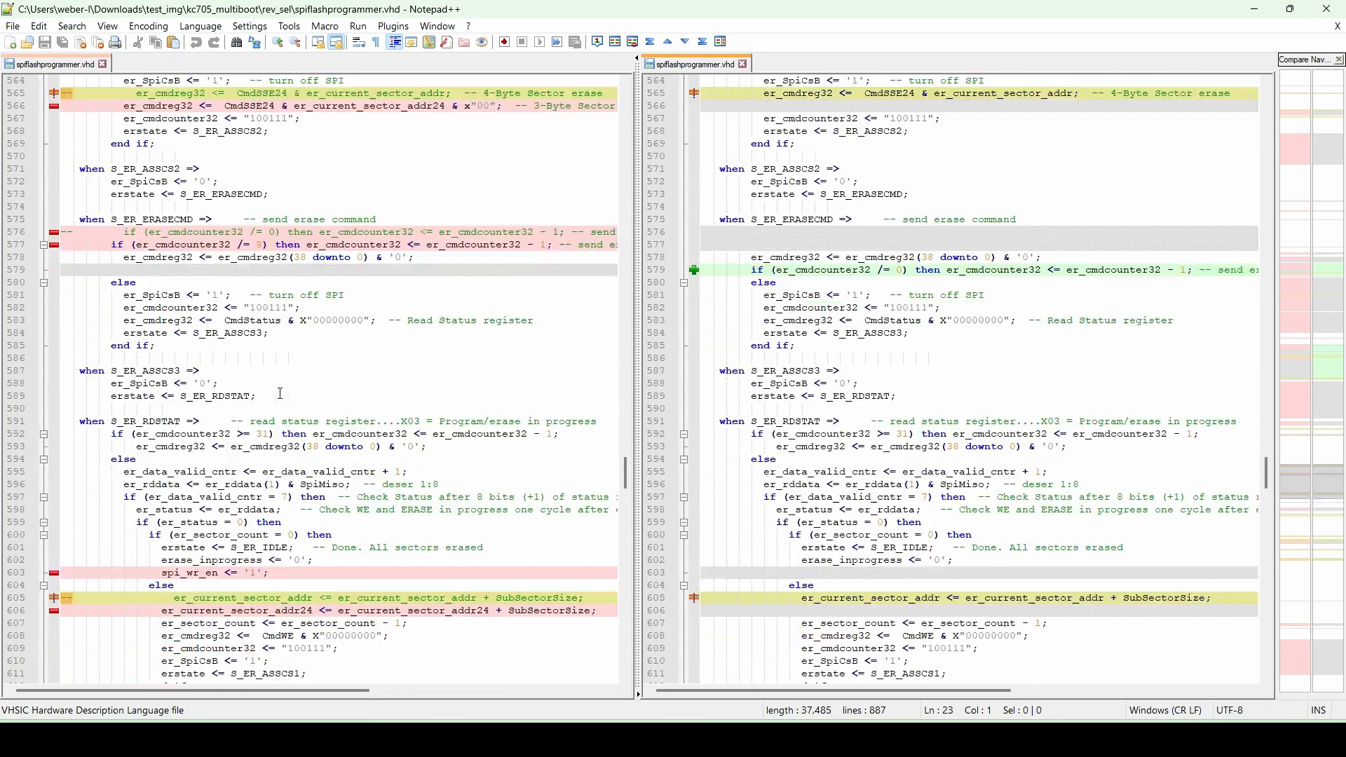
pyautogui.scroll(-17, 299, 368)
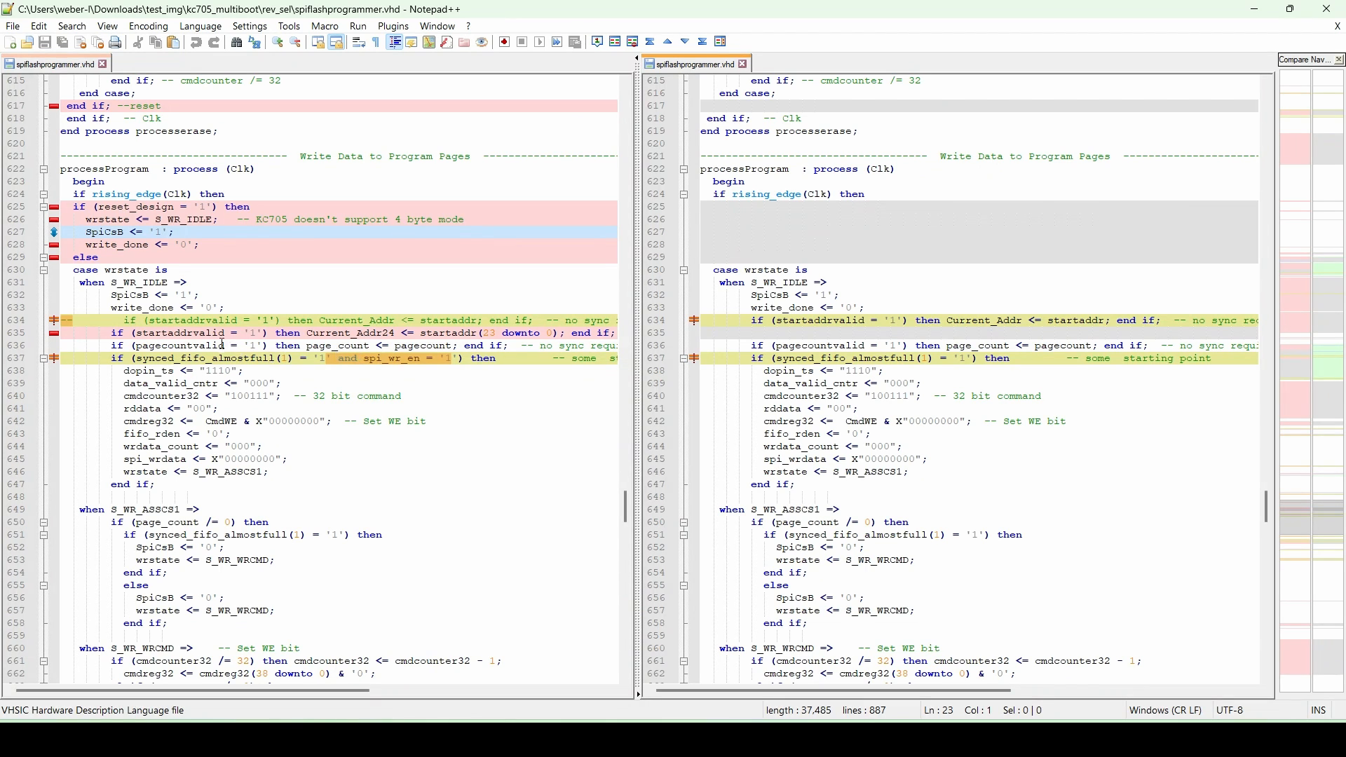
pyautogui.scroll(14, 318, 341)
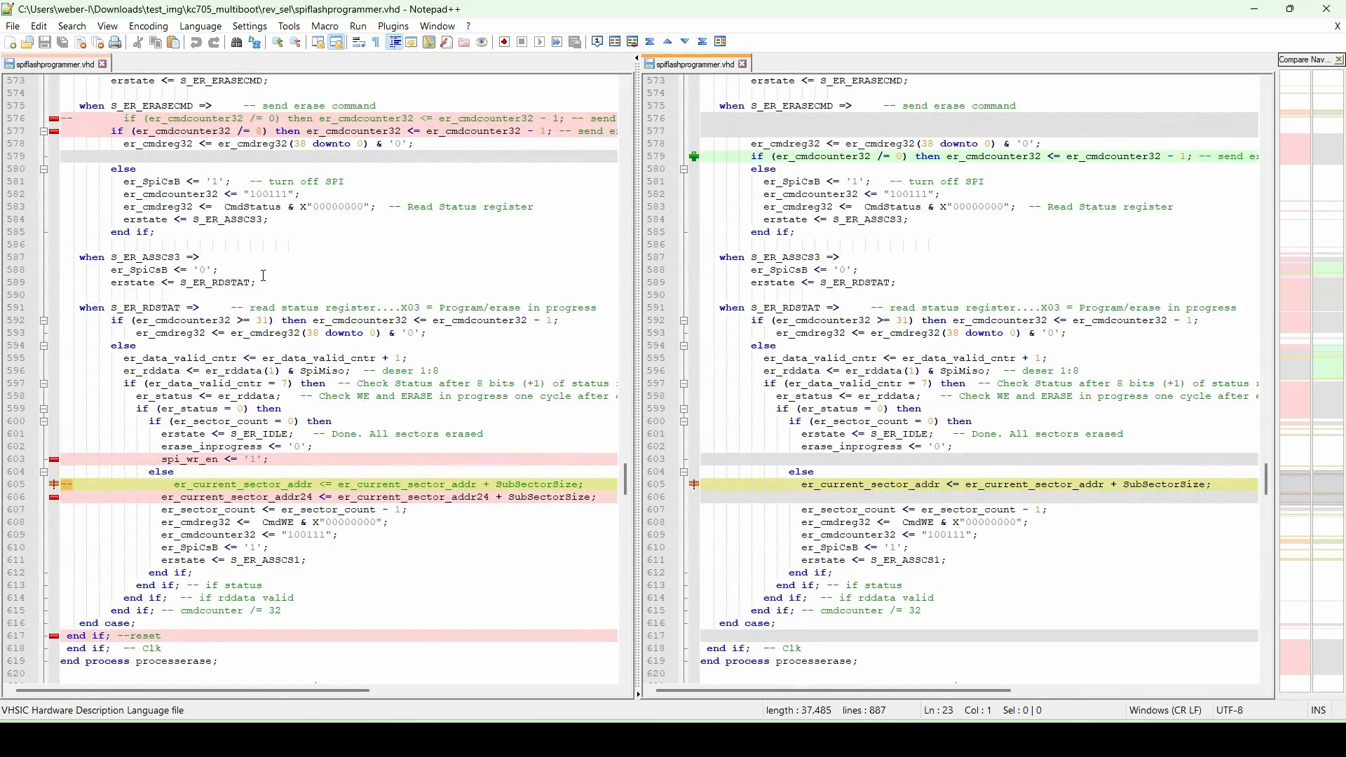
pyautogui.scroll(-13, 264, 276)
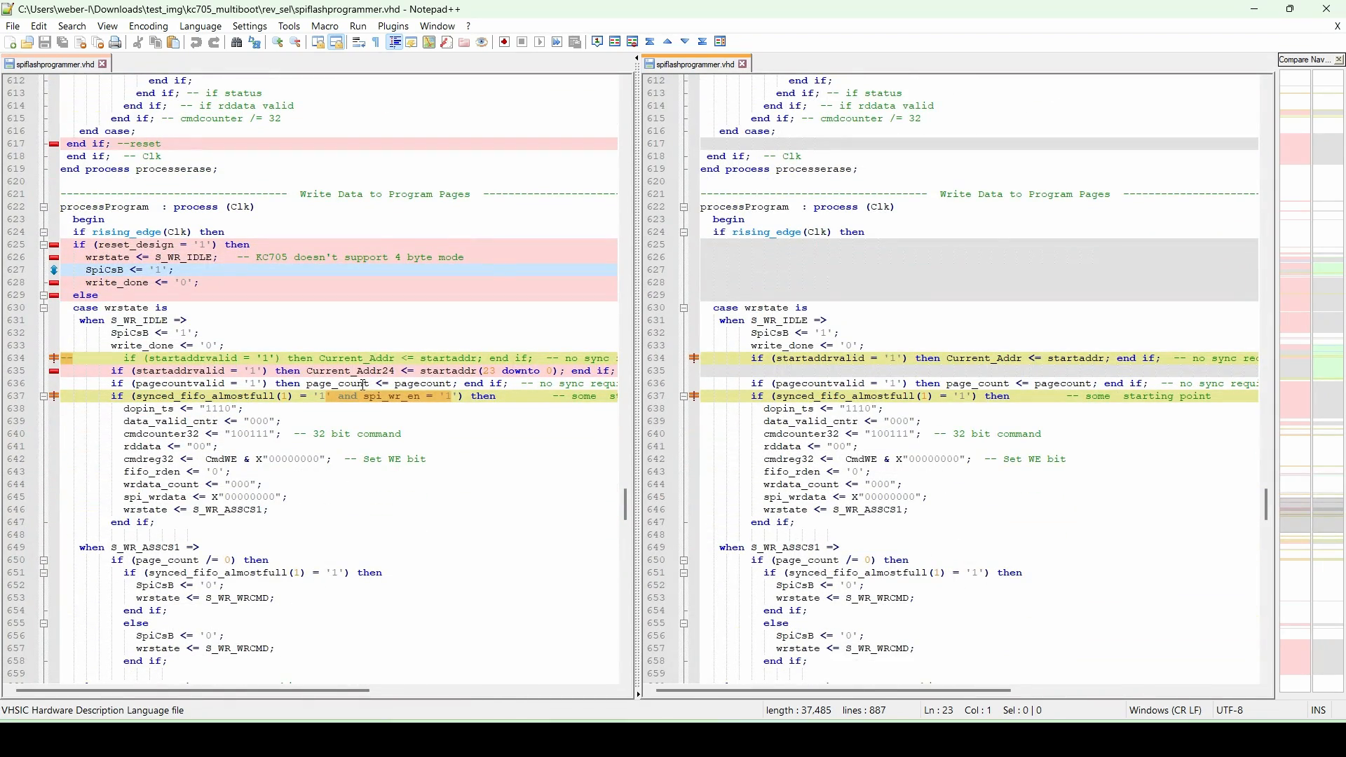
pyautogui.scroll(-2, 382, 394)
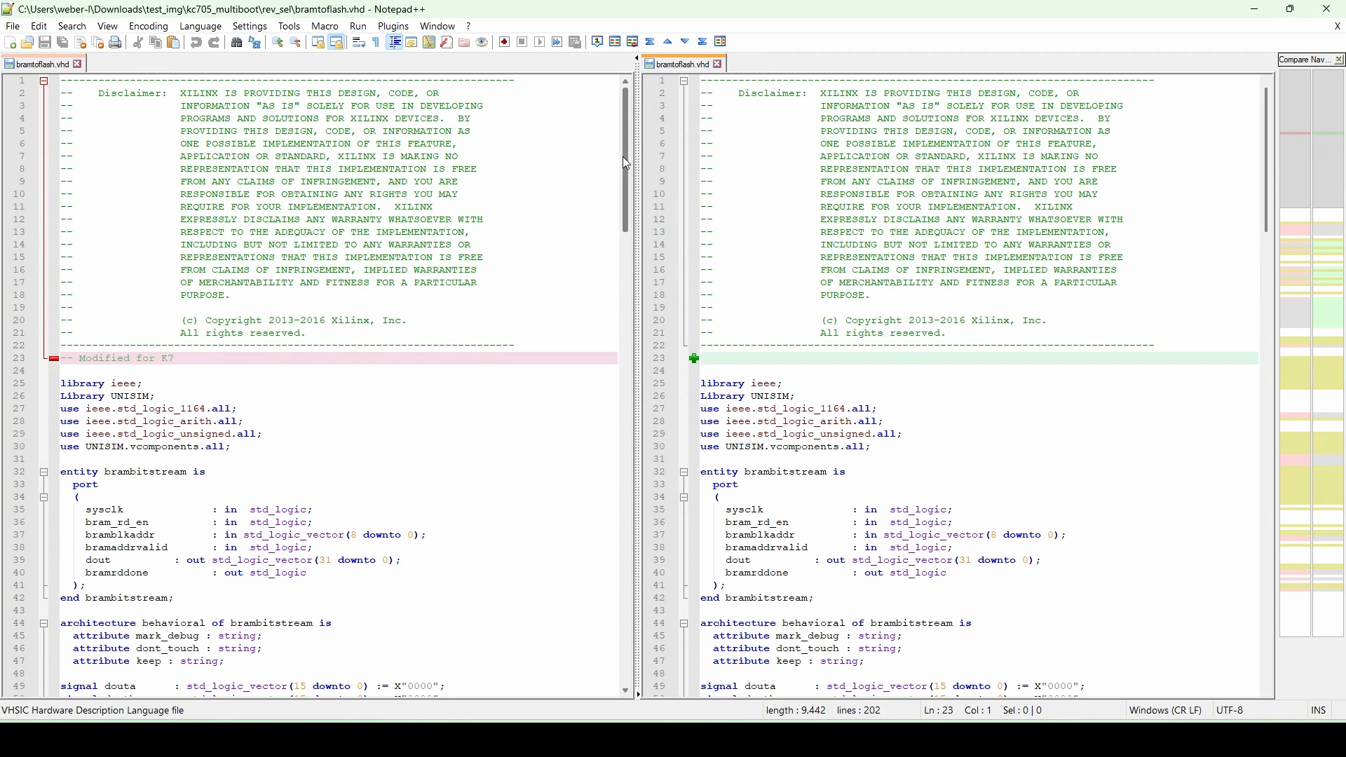
pyautogui.moveTo(626, 167); pyautogui.dragTo(637, 290)
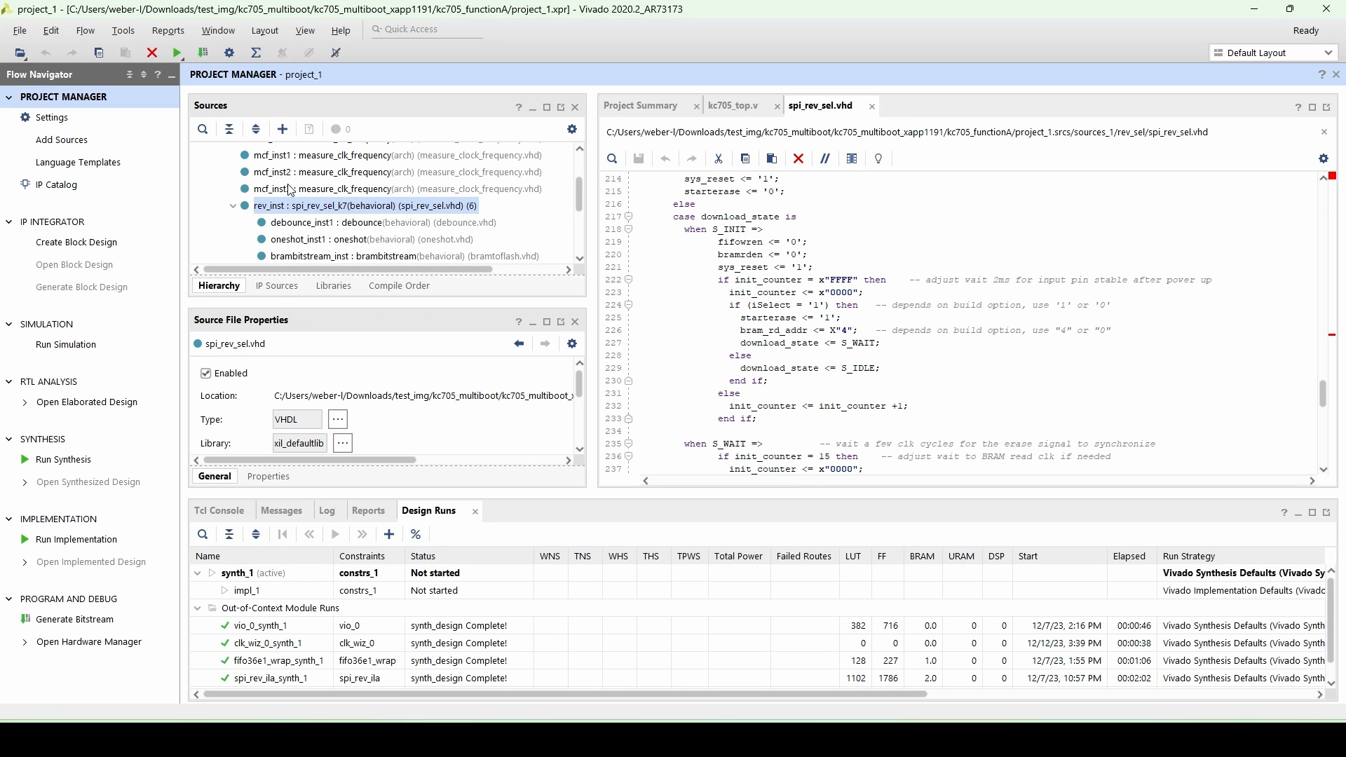
pyautogui.scroll(2, 289, 186)
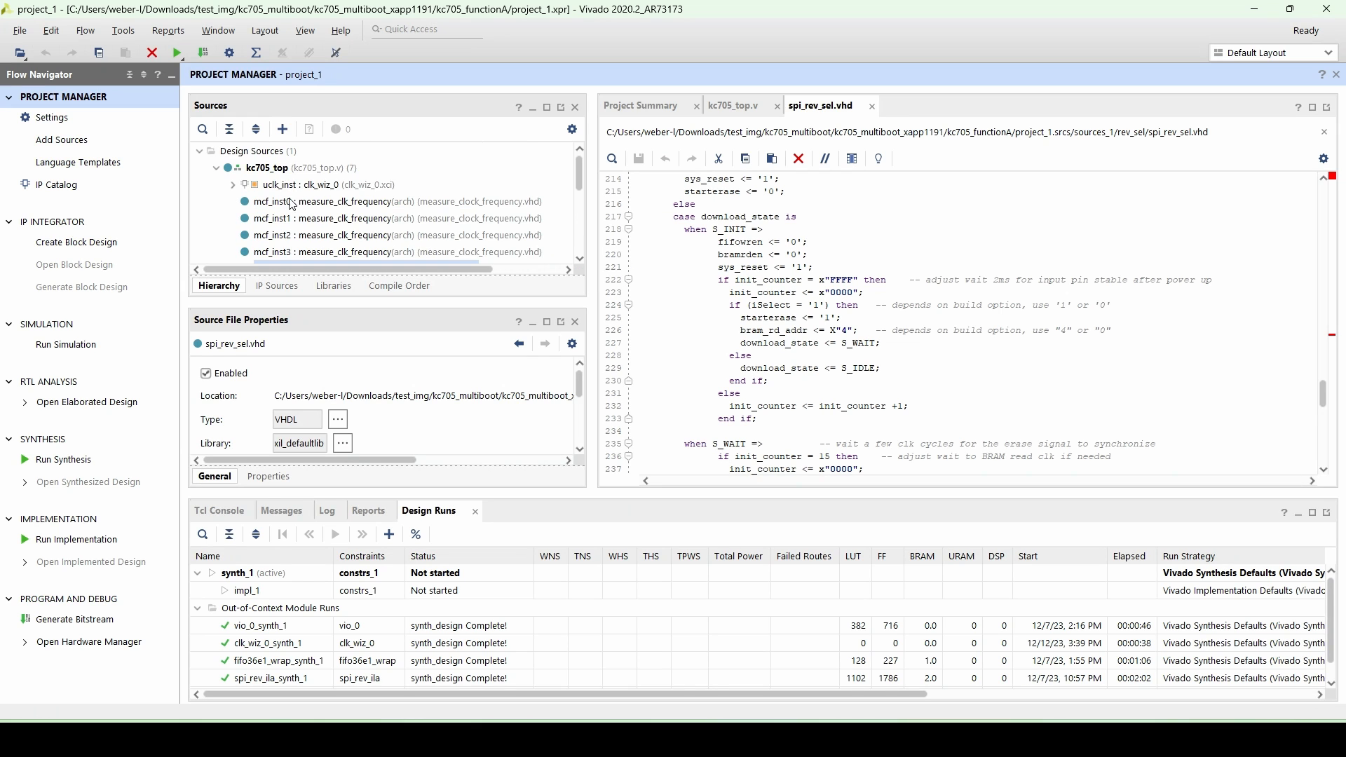
# - Open the iprog_icap source under rev_inst in the functionA hierarchy and read through its ICAPE2 code
pyautogui.scroll(-2, 291, 185)
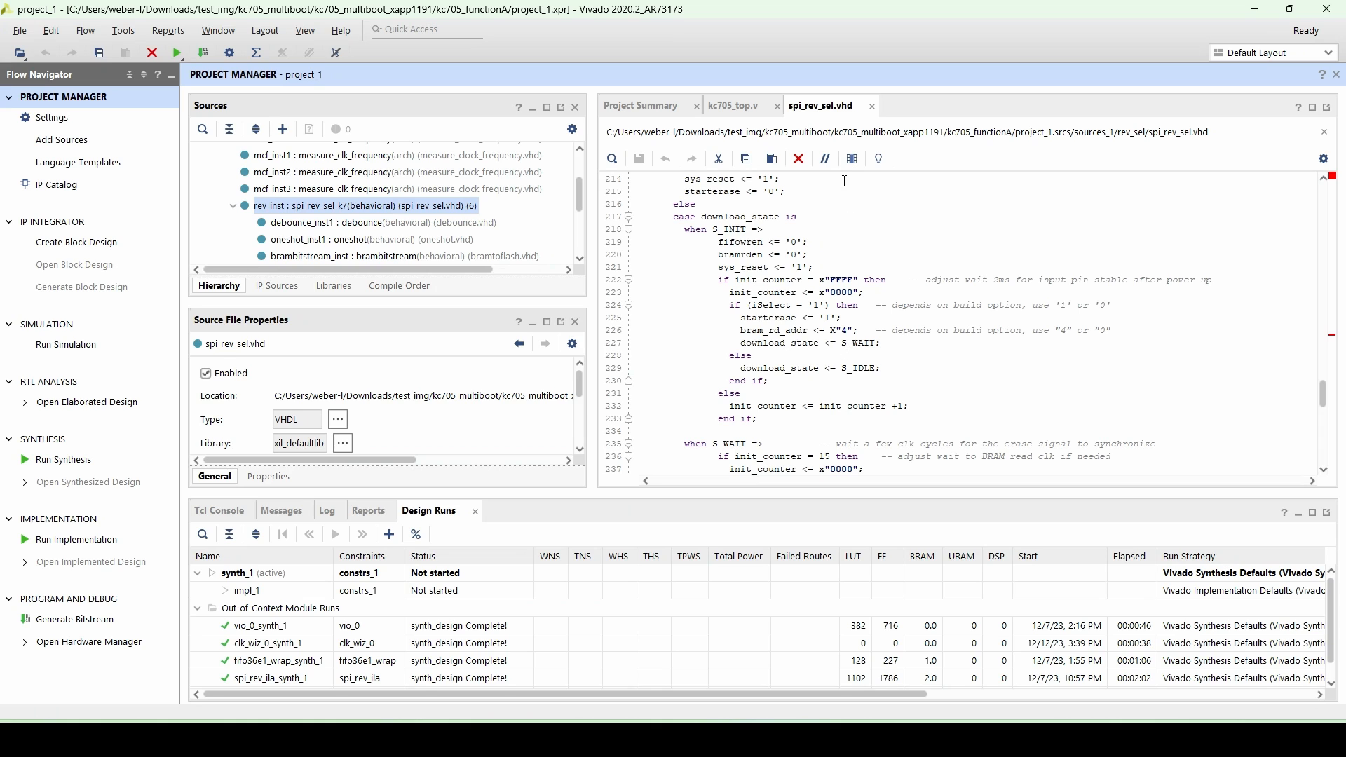
pyautogui.scroll(-2, 406, 249)
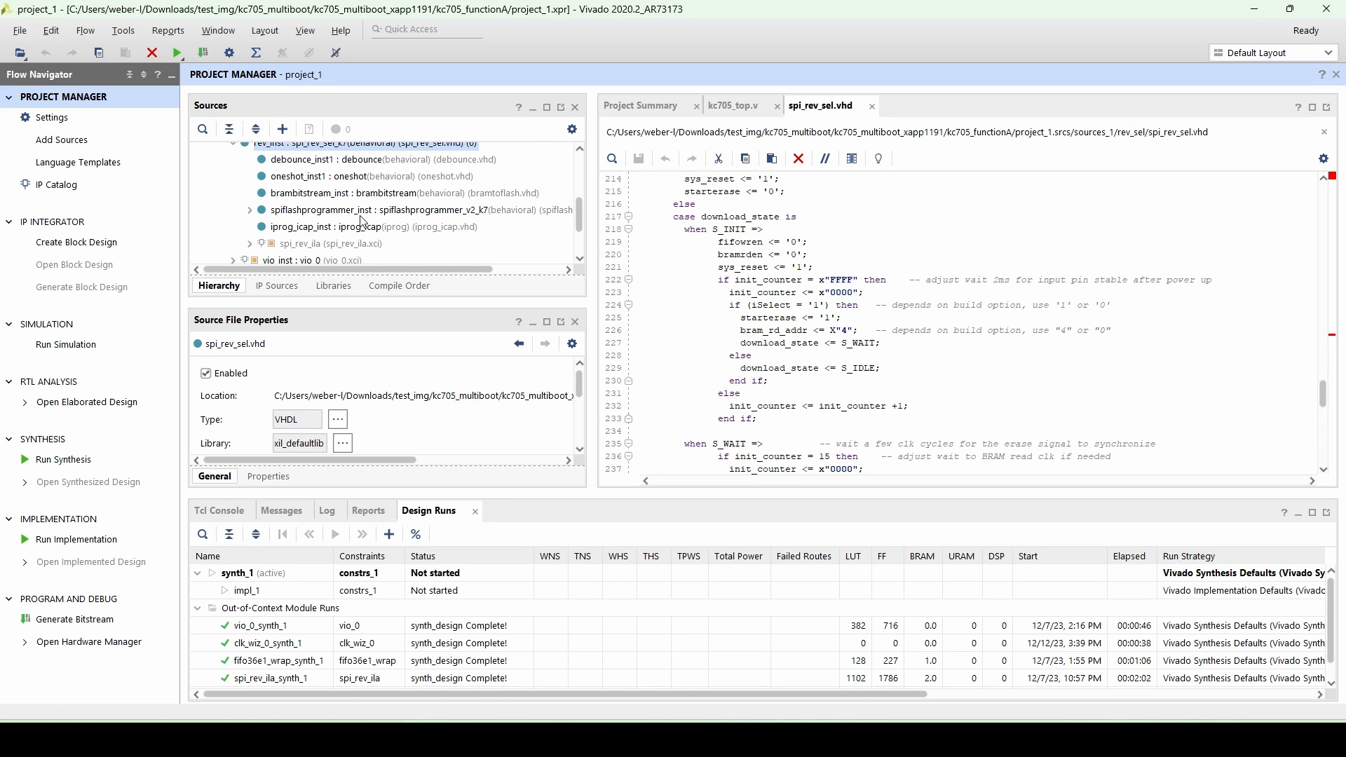
pyautogui.doubleClick(414, 226)
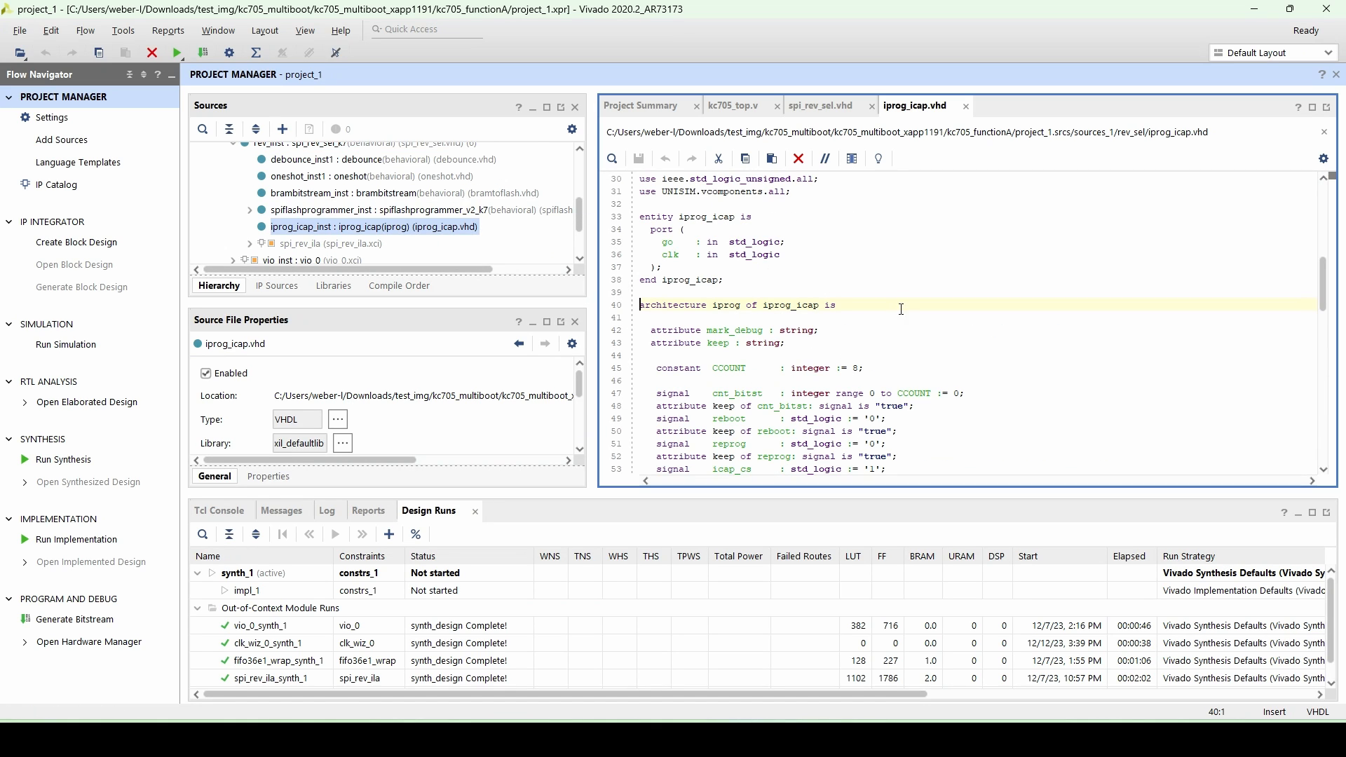
pyautogui.scroll(-9, 901, 309)
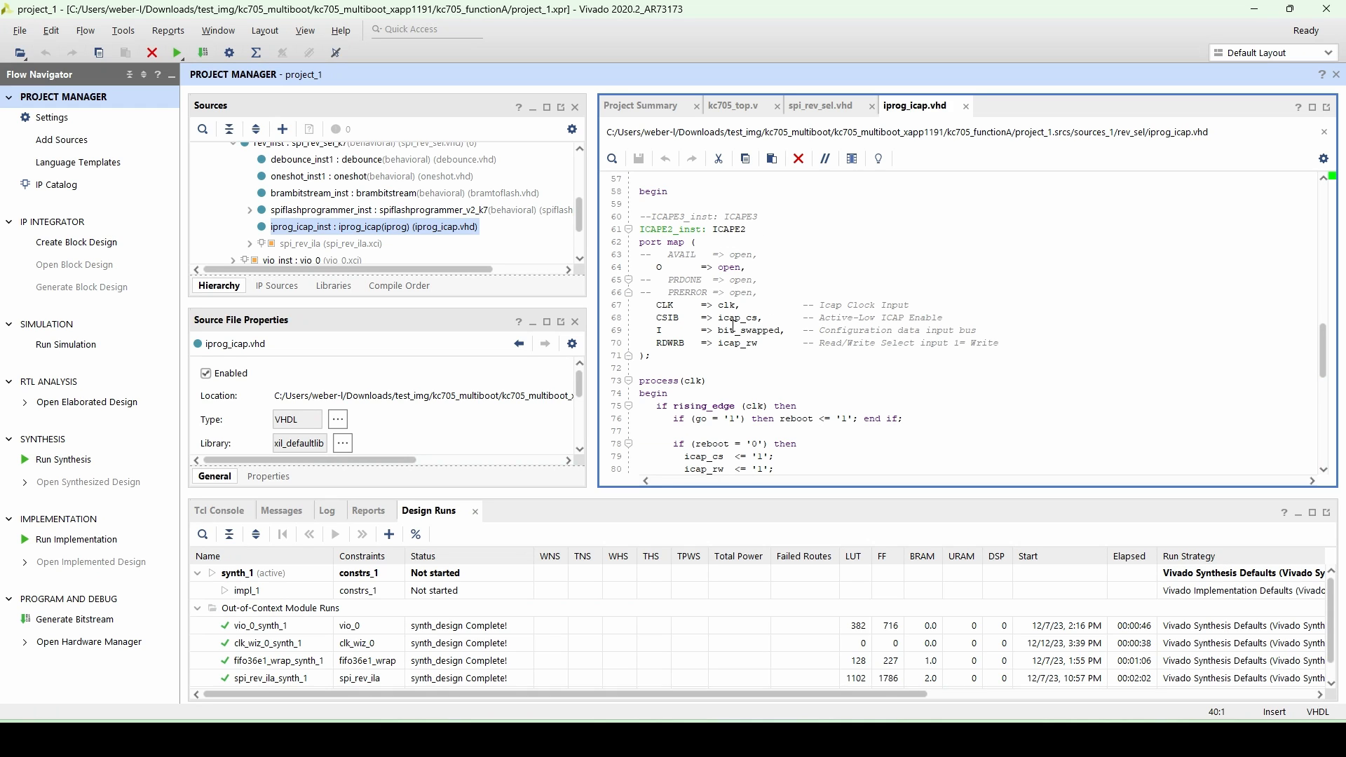
pyautogui.scroll(-1, 764, 343)
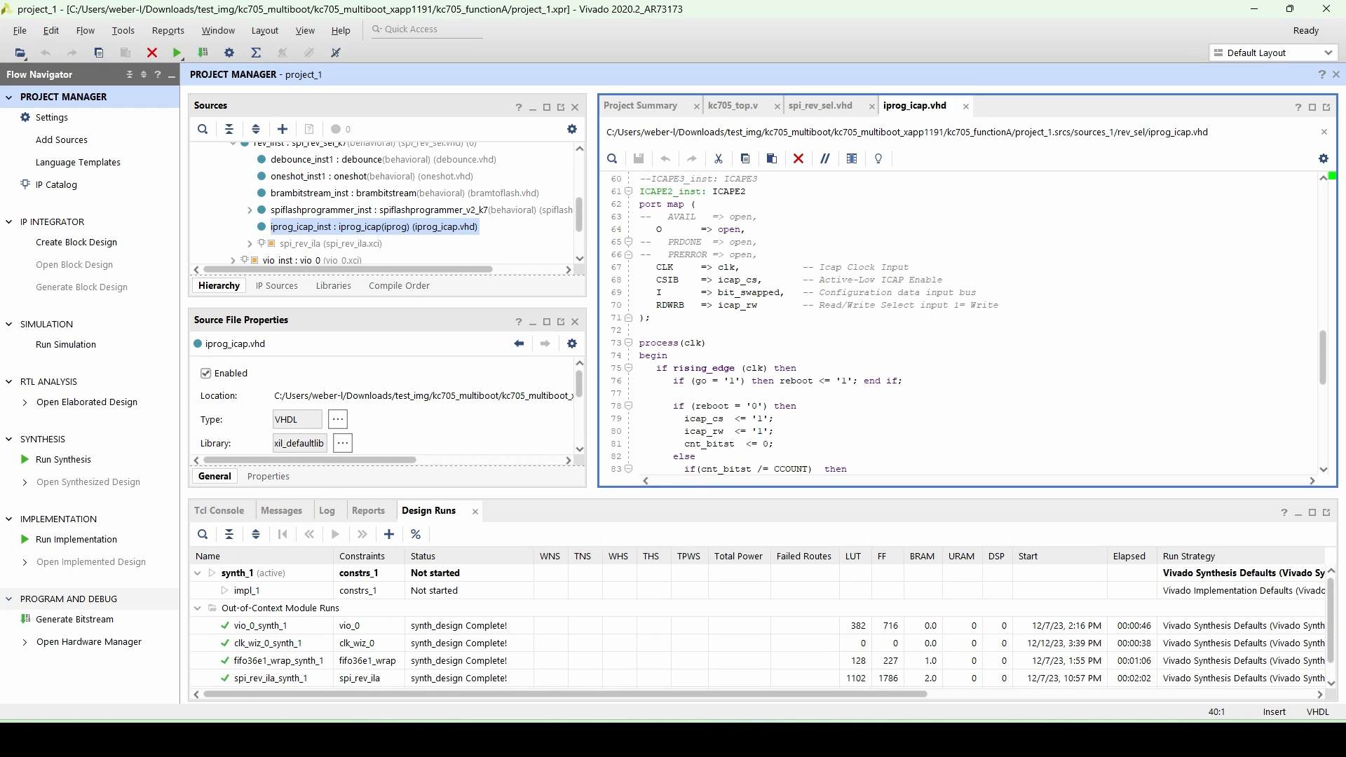
# - Generate the bitstream for the functionA project with the default launch settings and dismiss the completion dialog
pyautogui.click(70, 620)
pyautogui.click(740, 407)
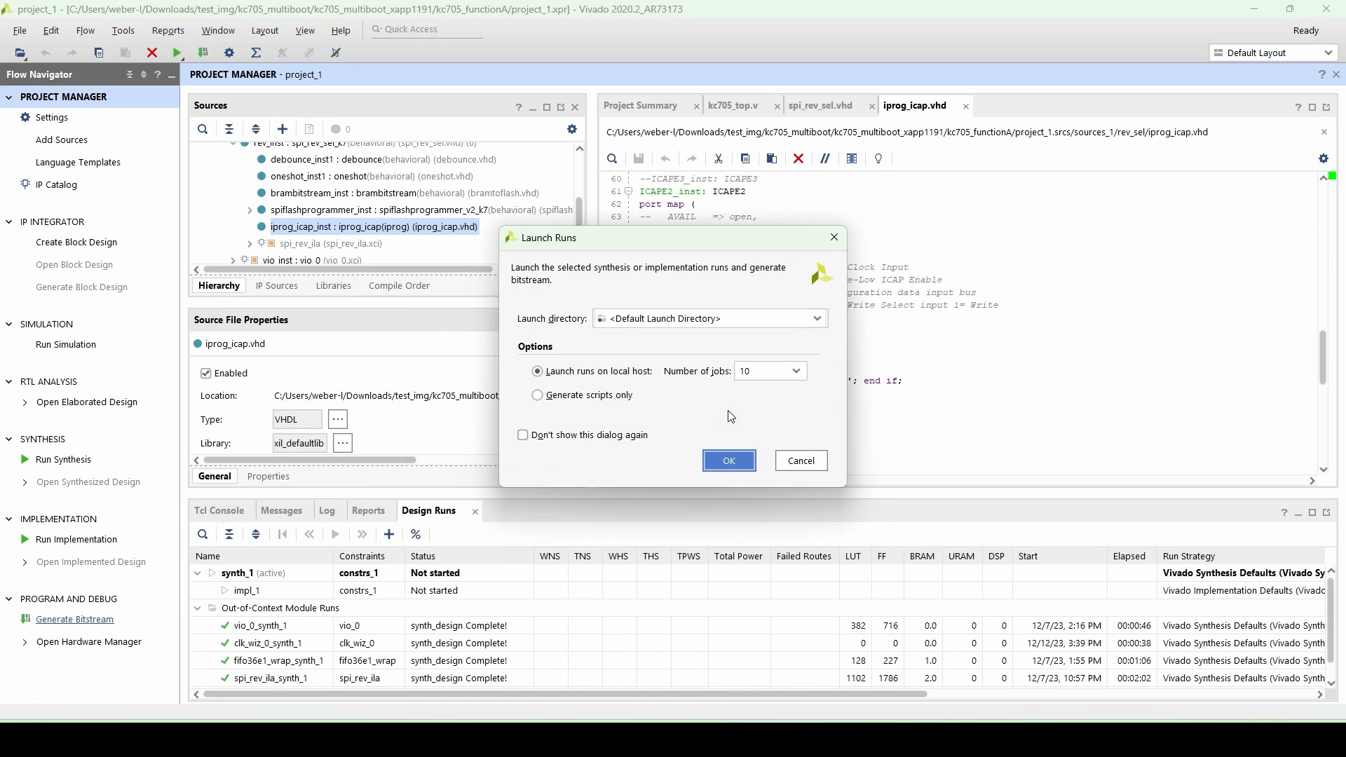
pyautogui.click(729, 474)
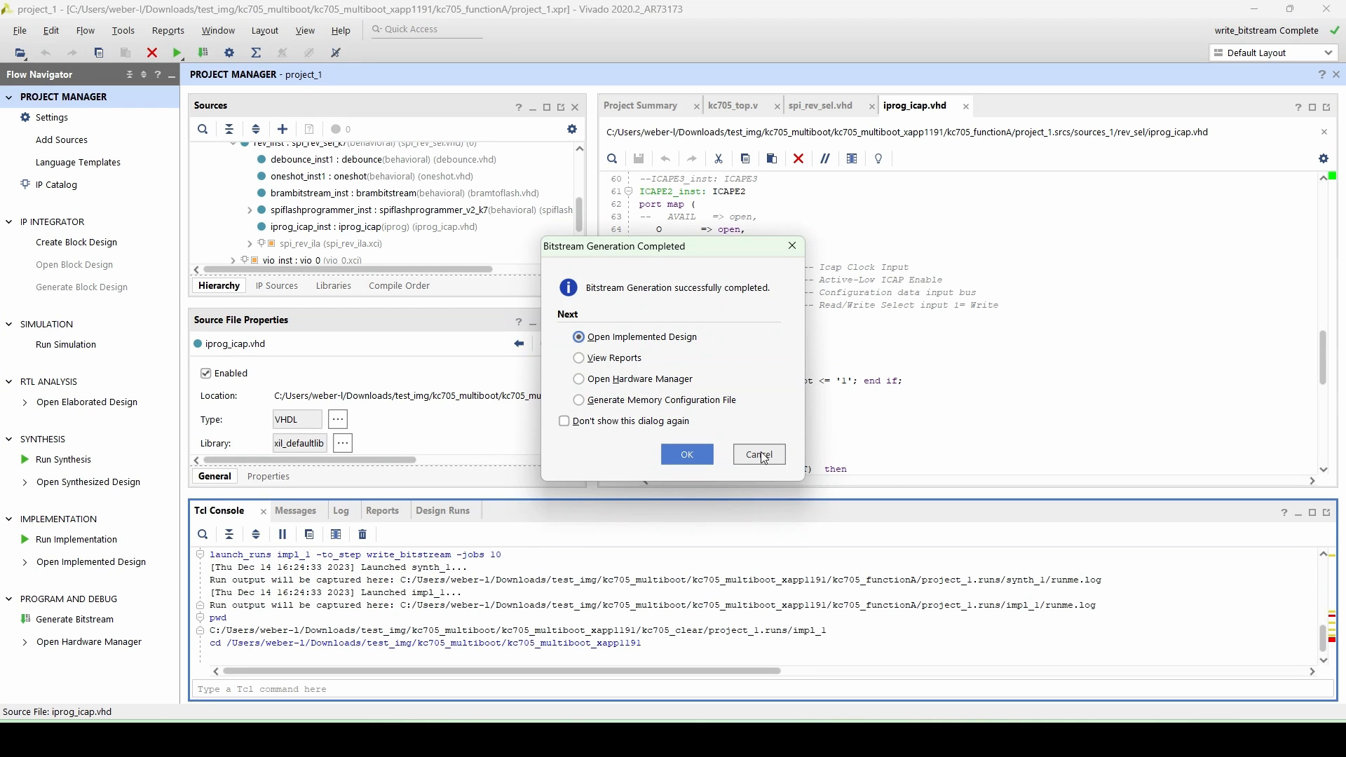
pyautogui.click(759, 454)
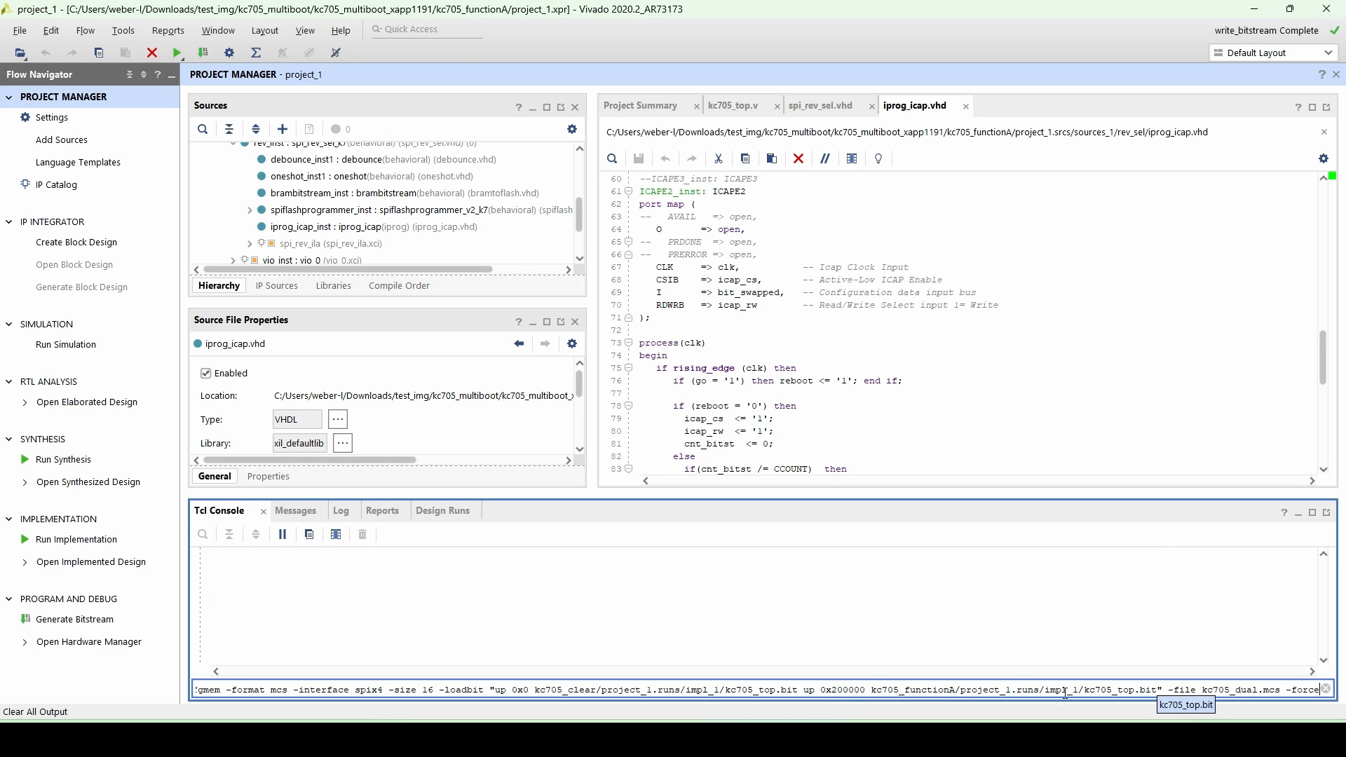
# - Run write_cfgmem to build kc705_dual.mcs for spix4, size 16, with kc705_clear at 0x0 and functionA at 0x200000
pyautogui.press('Return')
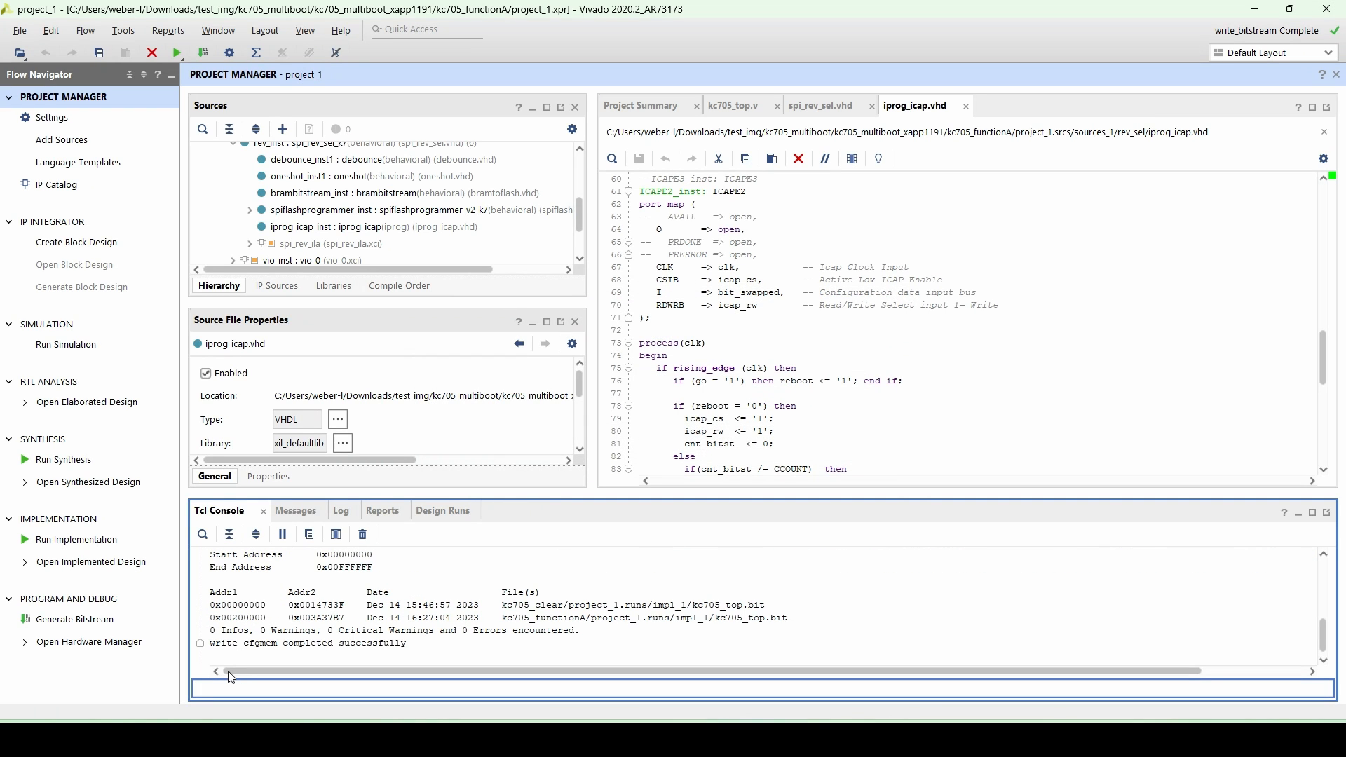
# - Open the Hardware Manager and connect to the hardware target
pyautogui.click(104, 649)
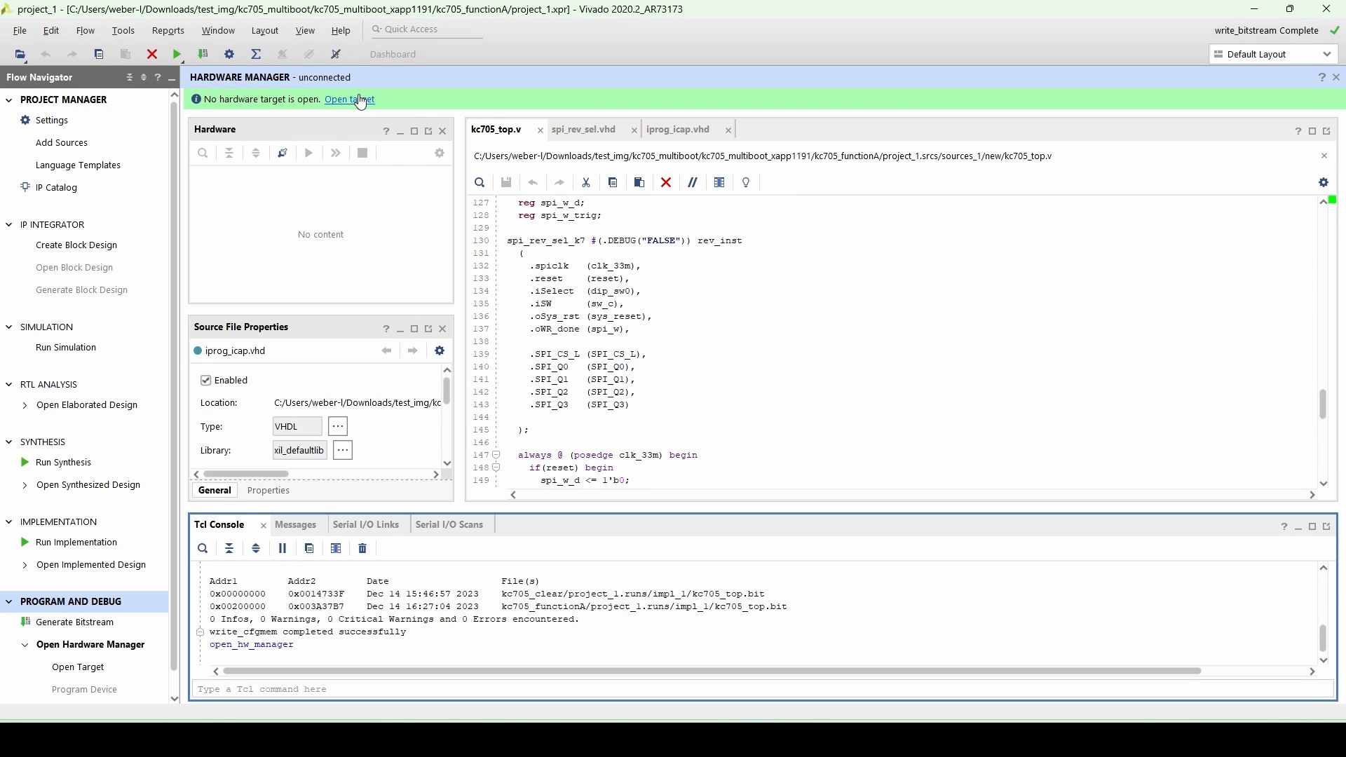
pyautogui.click(359, 100)
pyautogui.click(378, 122)
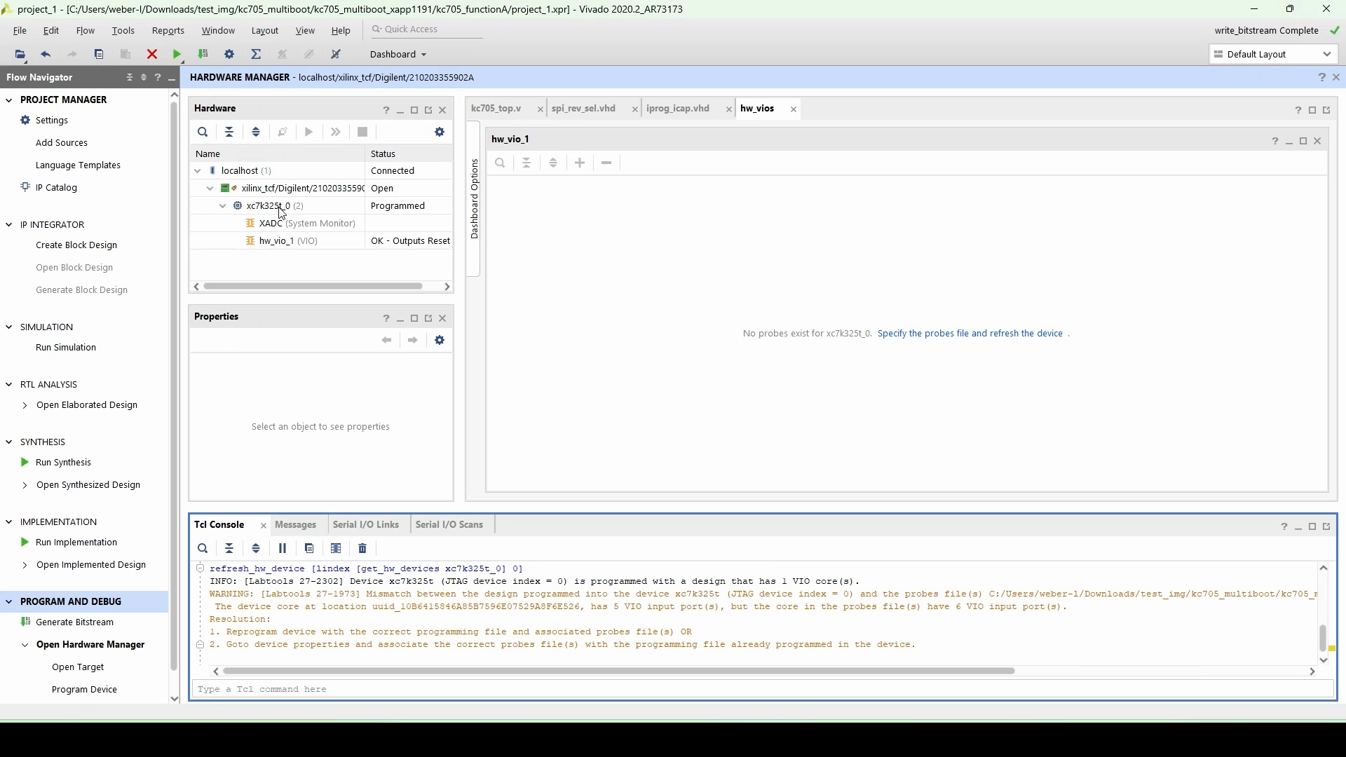
# - Add the mt25ql128-spi-x1_x2_x4 configuration memory device to the xc7k325t FPGA
pyautogui.click(279, 205)
pyautogui.rightClick(281, 204)
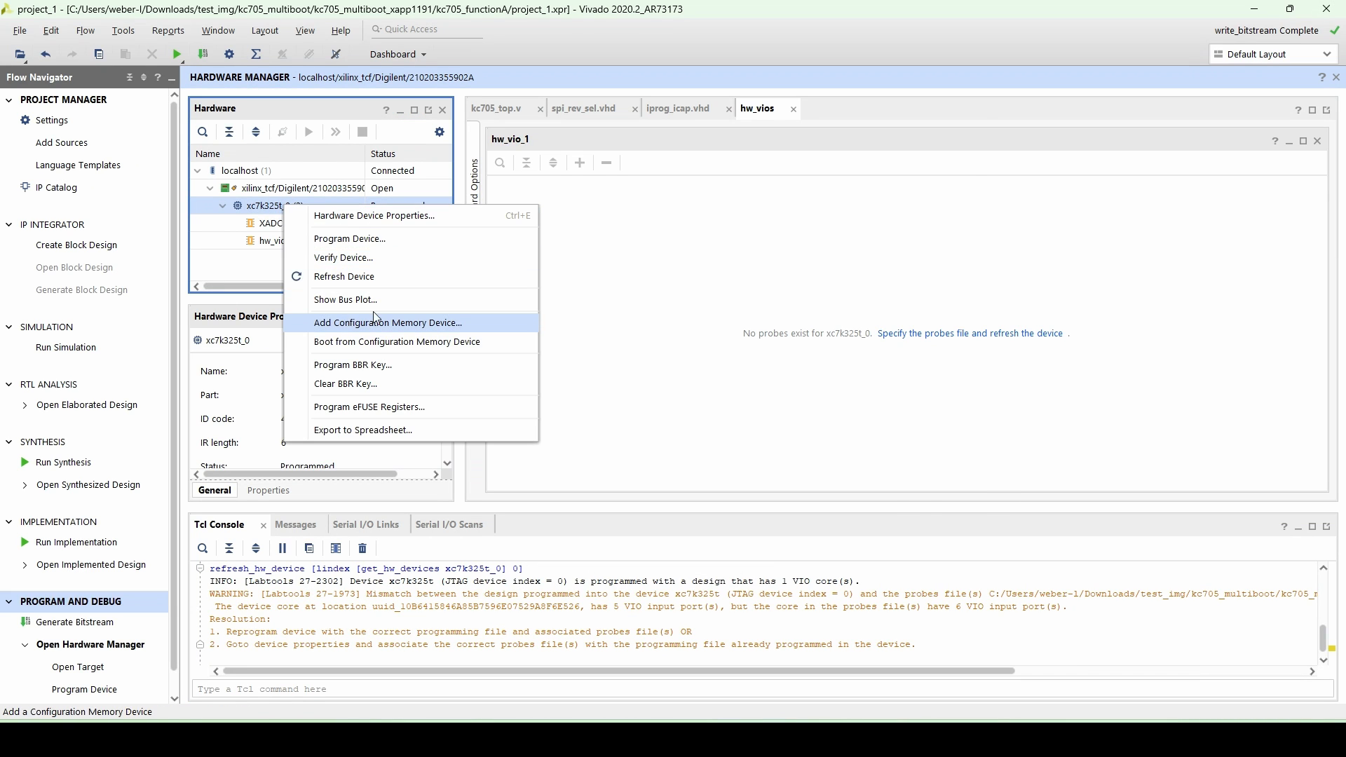
pyautogui.click(350, 323)
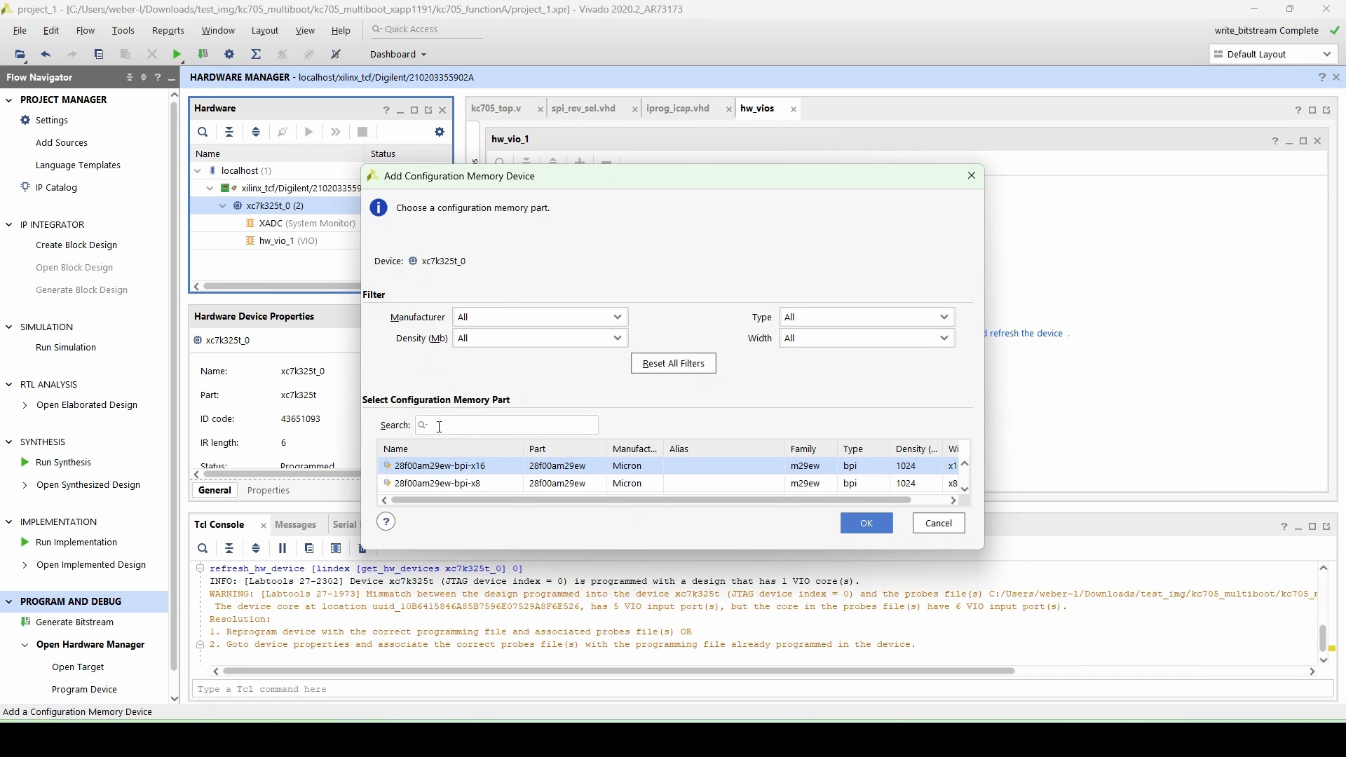
pyautogui.write('mt25q')
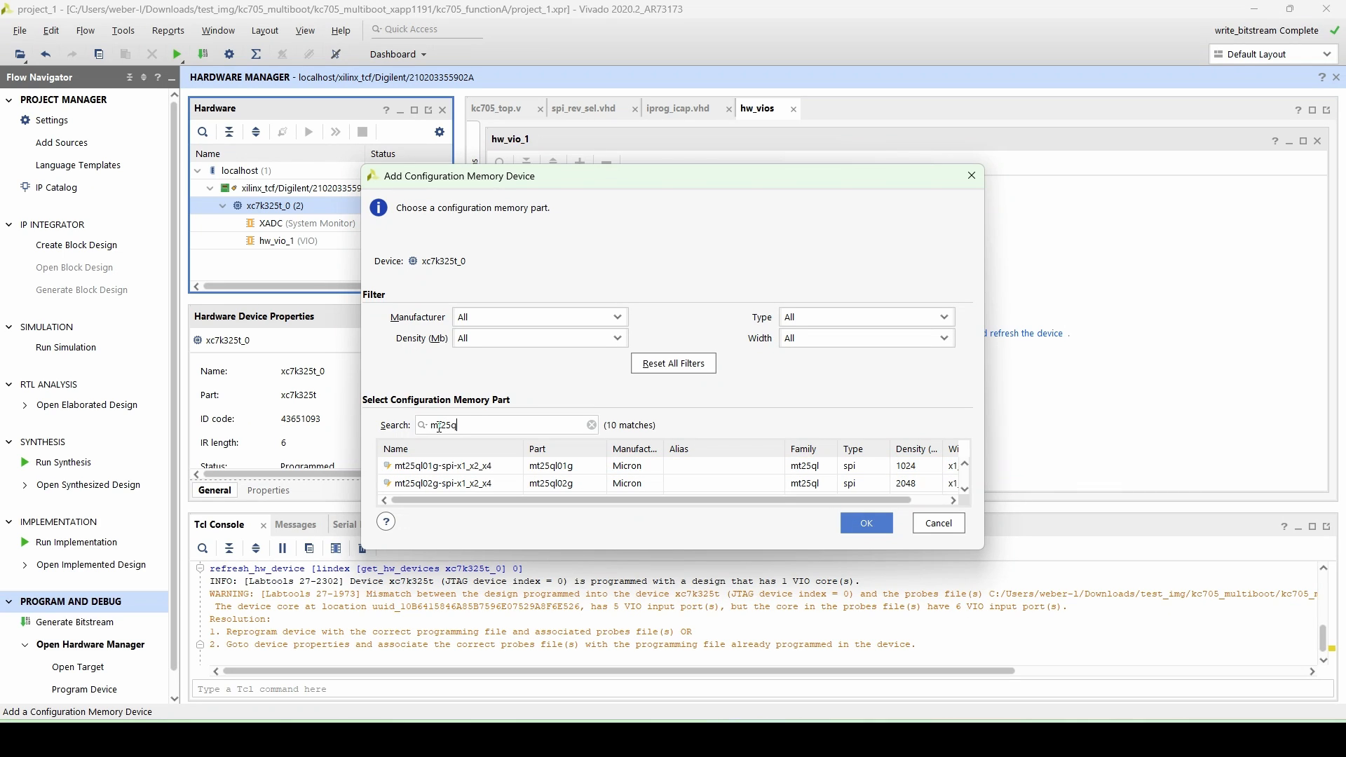
pyautogui.write('l128')
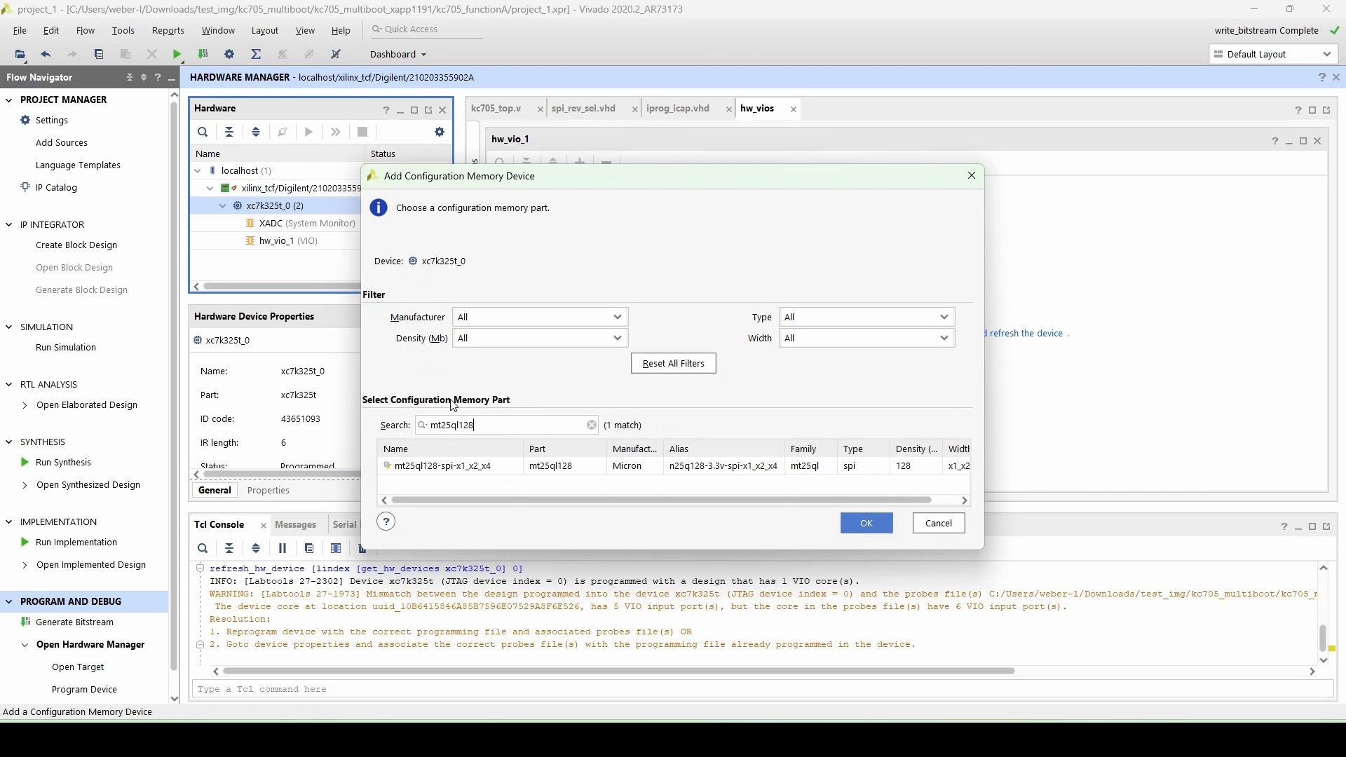
pyautogui.click(469, 467)
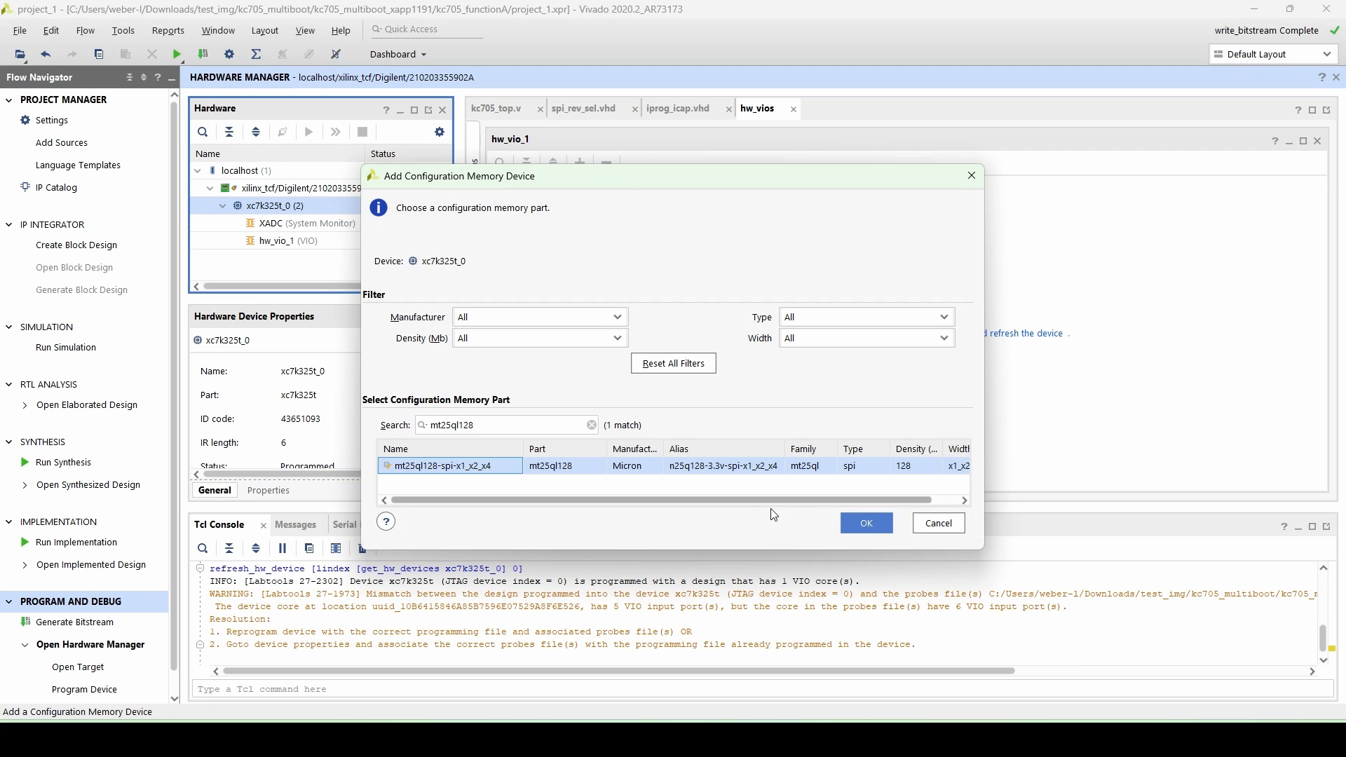
pyautogui.click(864, 523)
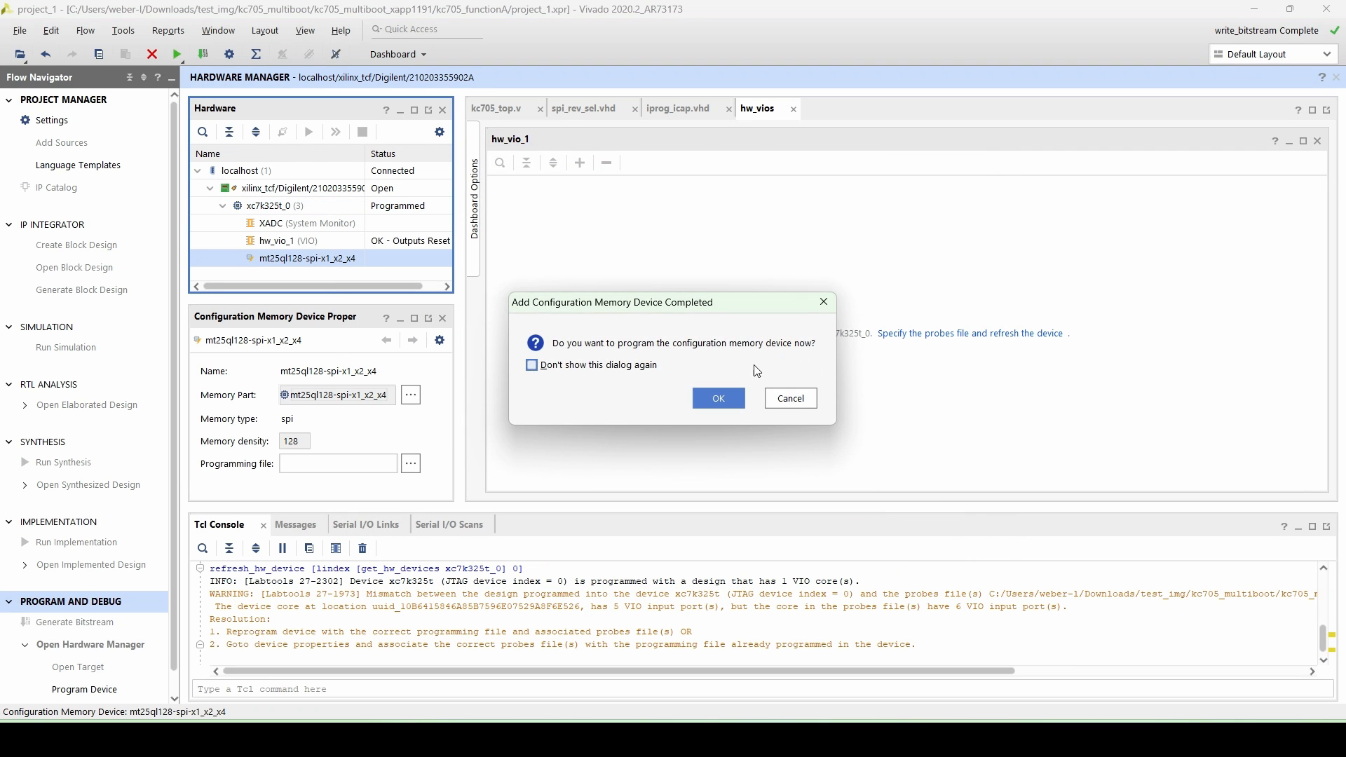
# - Program the configuration memory device now, acknowledging the warning and hardware target shutdown messages
pyautogui.click(717, 397)
pyautogui.click(652, 565)
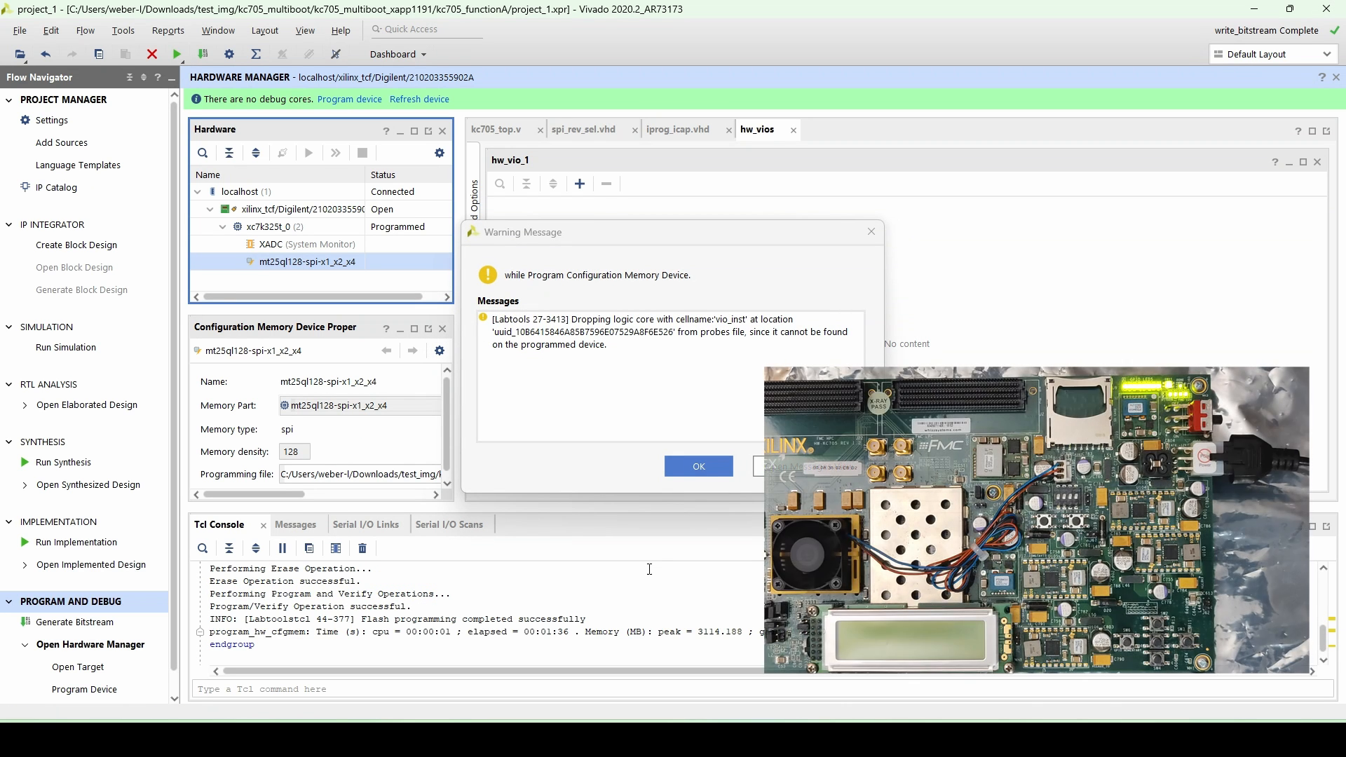
pyautogui.click(703, 466)
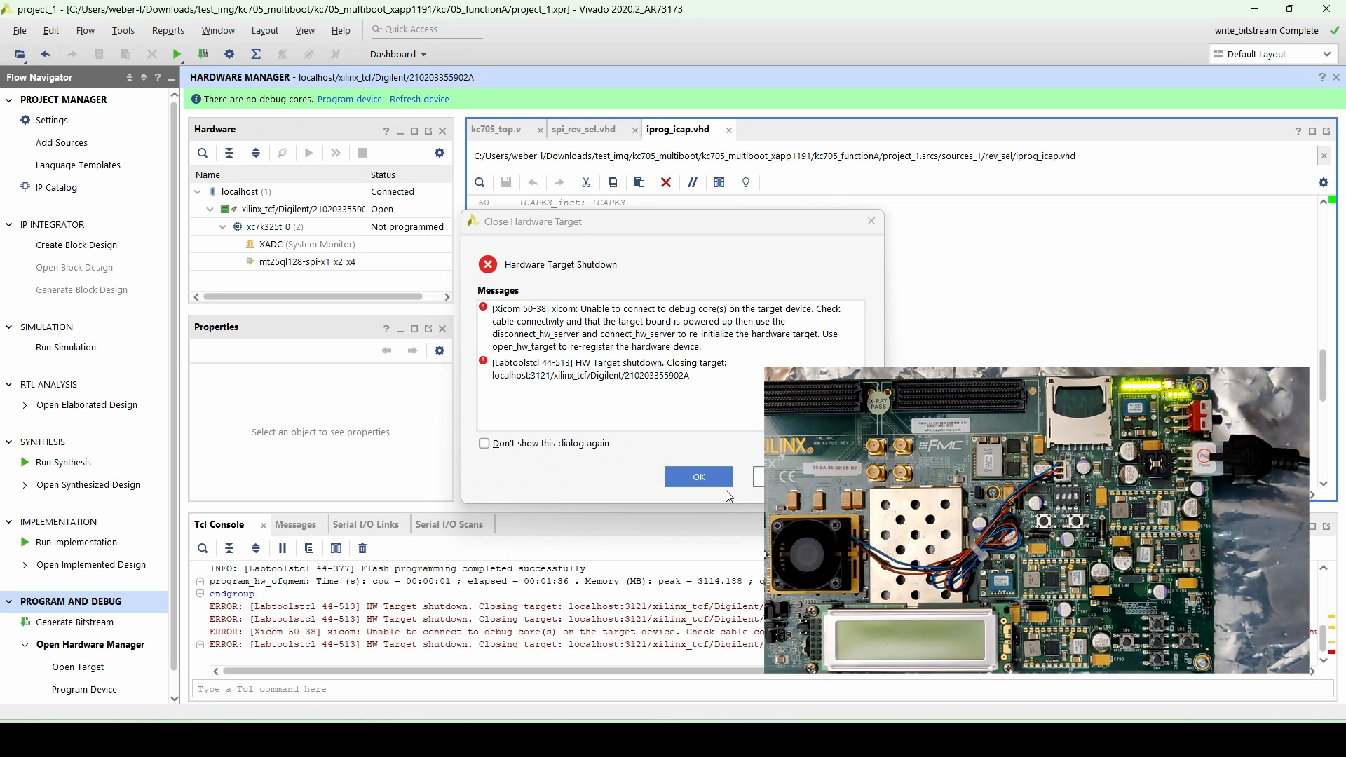
pyautogui.click(700, 476)
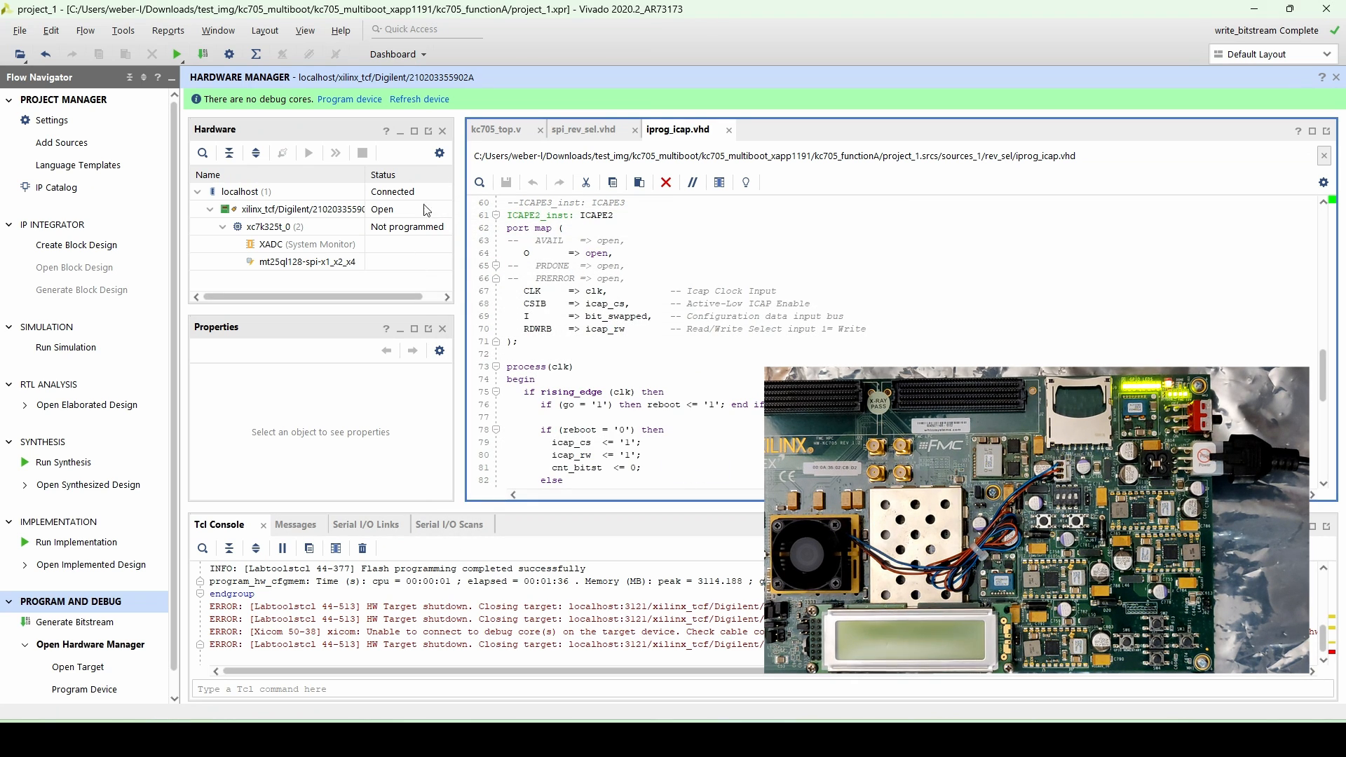
# - Refresh the device and read back a selected address range of the mt25ql128 flash to an MCS file
pyautogui.click(411, 100)
pyautogui.click(436, 125)
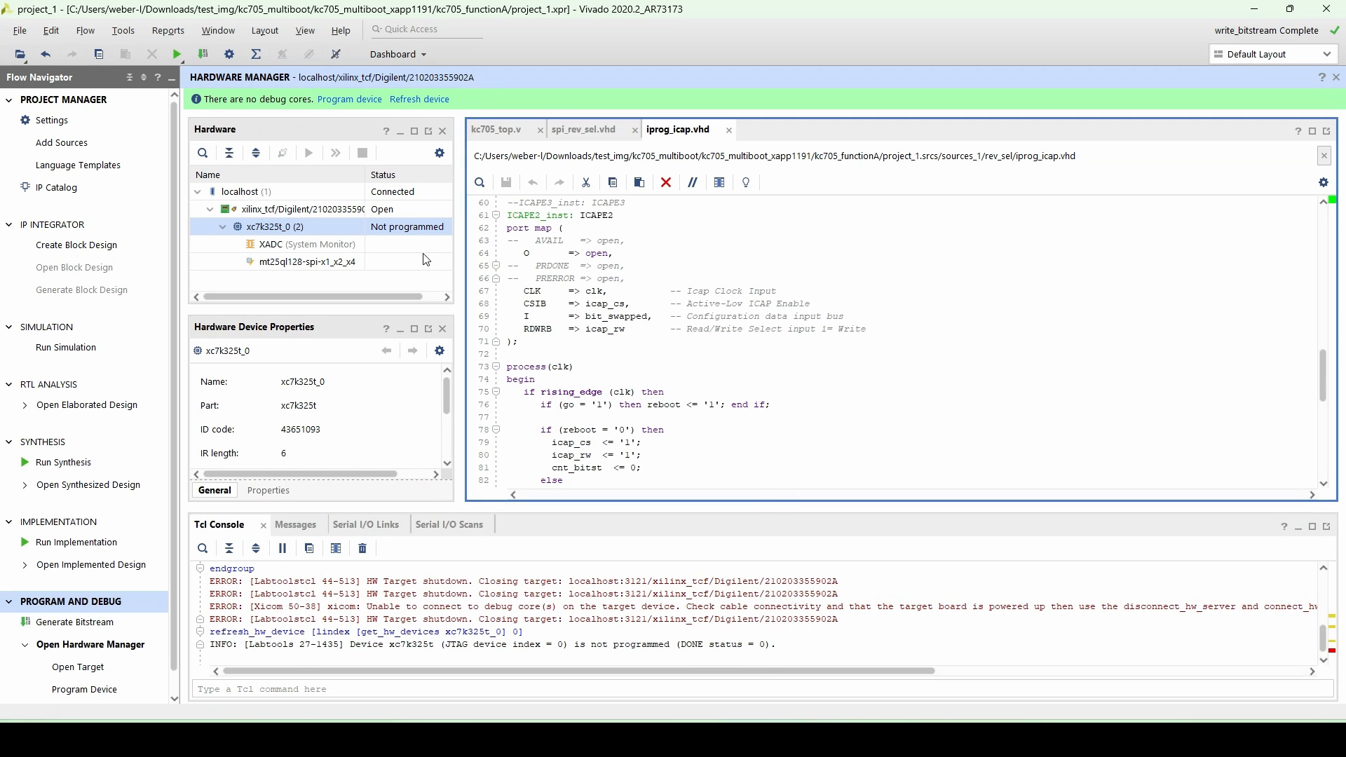
pyautogui.rightClick(382, 262)
pyautogui.click(445, 328)
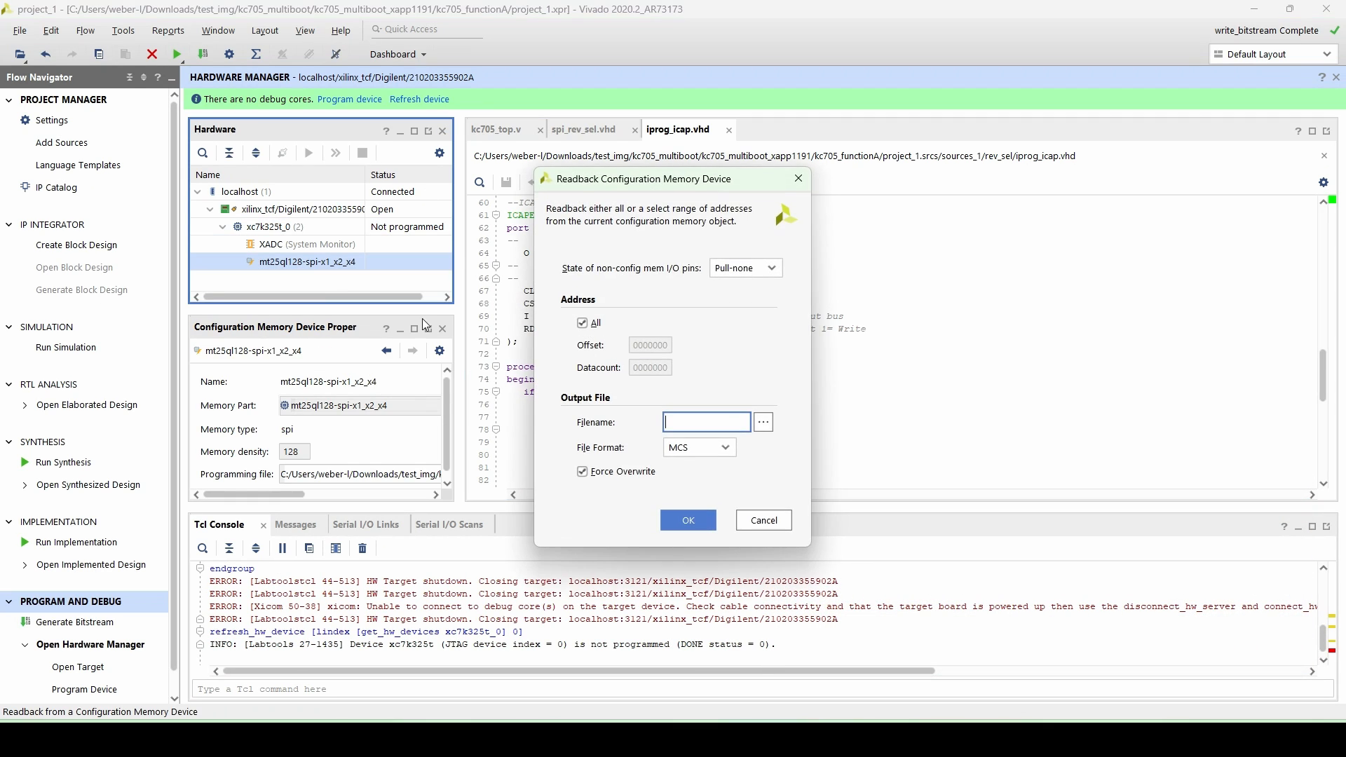
pyautogui.click(582, 323)
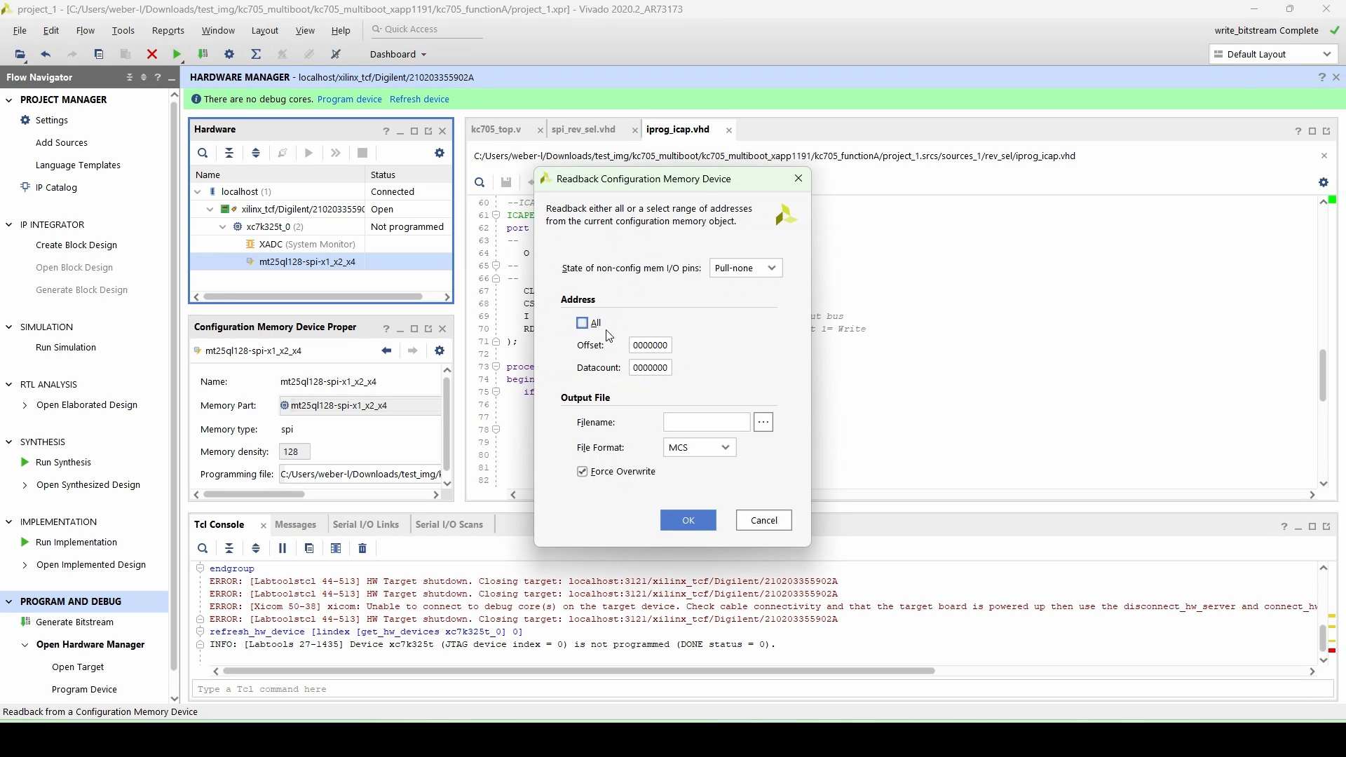
pyautogui.click(656, 369)
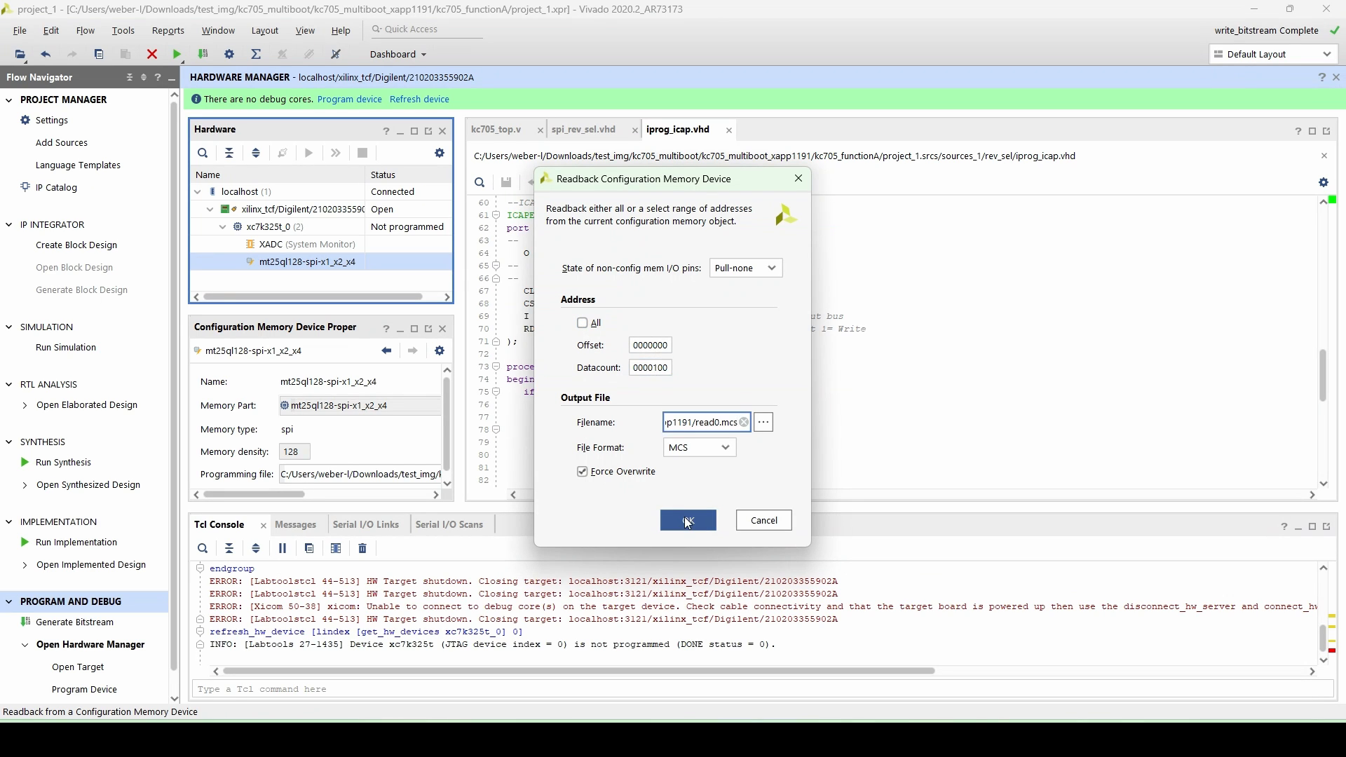
pyautogui.click(688, 518)
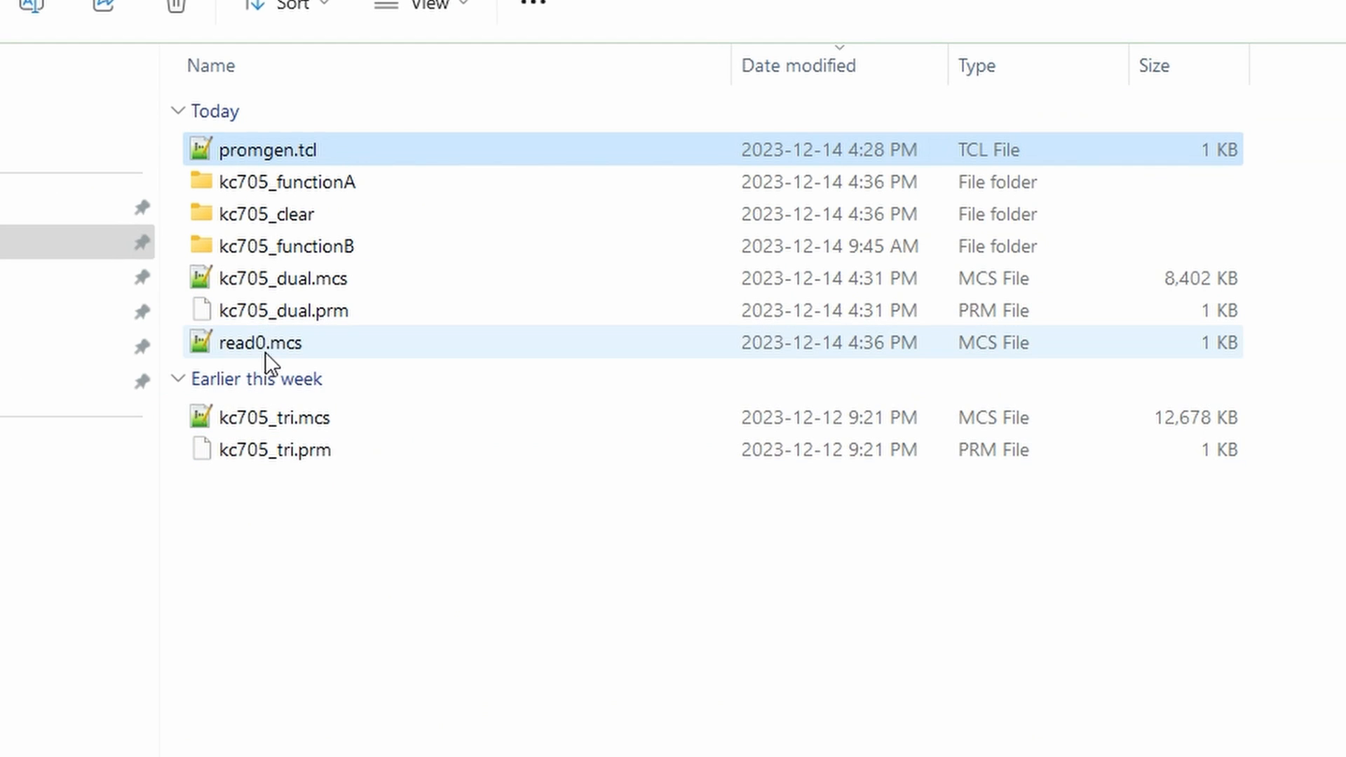
# - Open read0.mcs in the text editor and compare it with the INIT values in bramtoflash.vhd
pyautogui.doubleClick(269, 342)
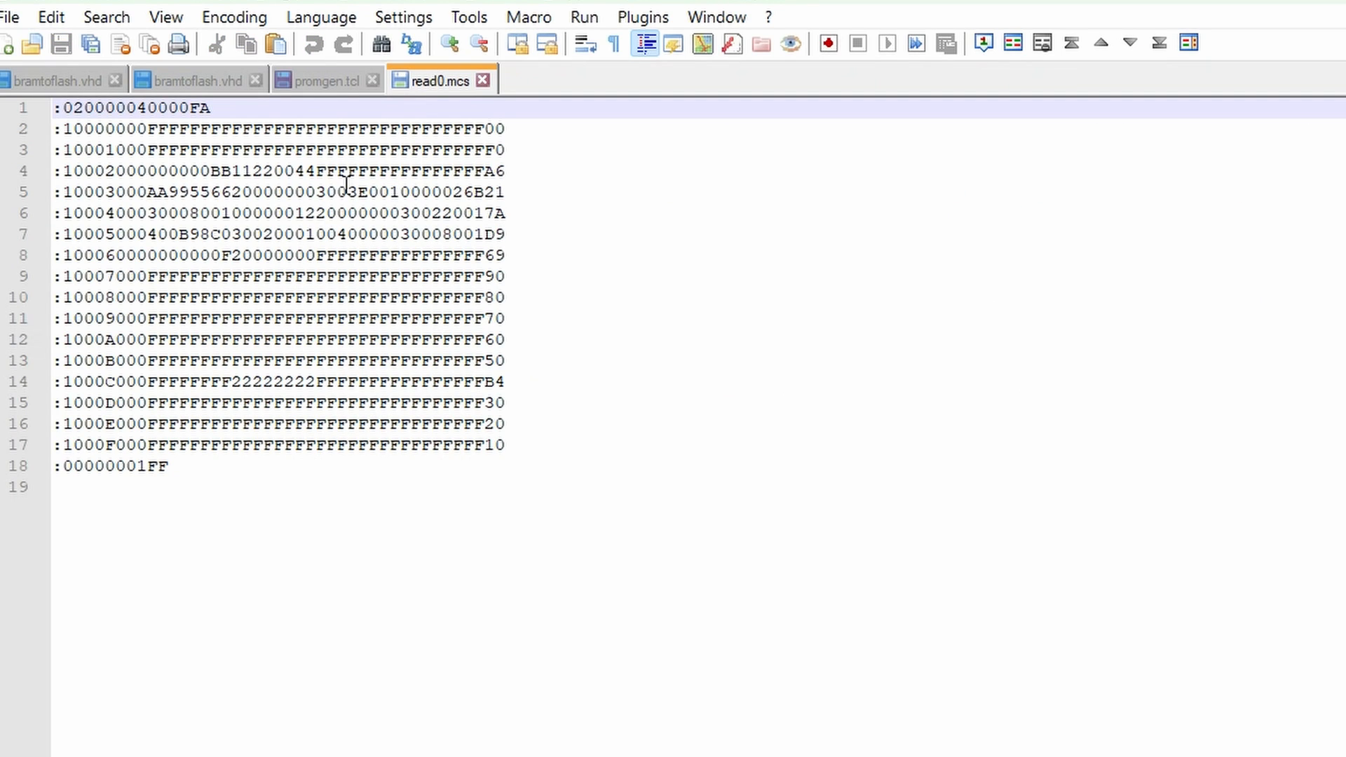
pyautogui.hotkey('ctrl', 'Tab')
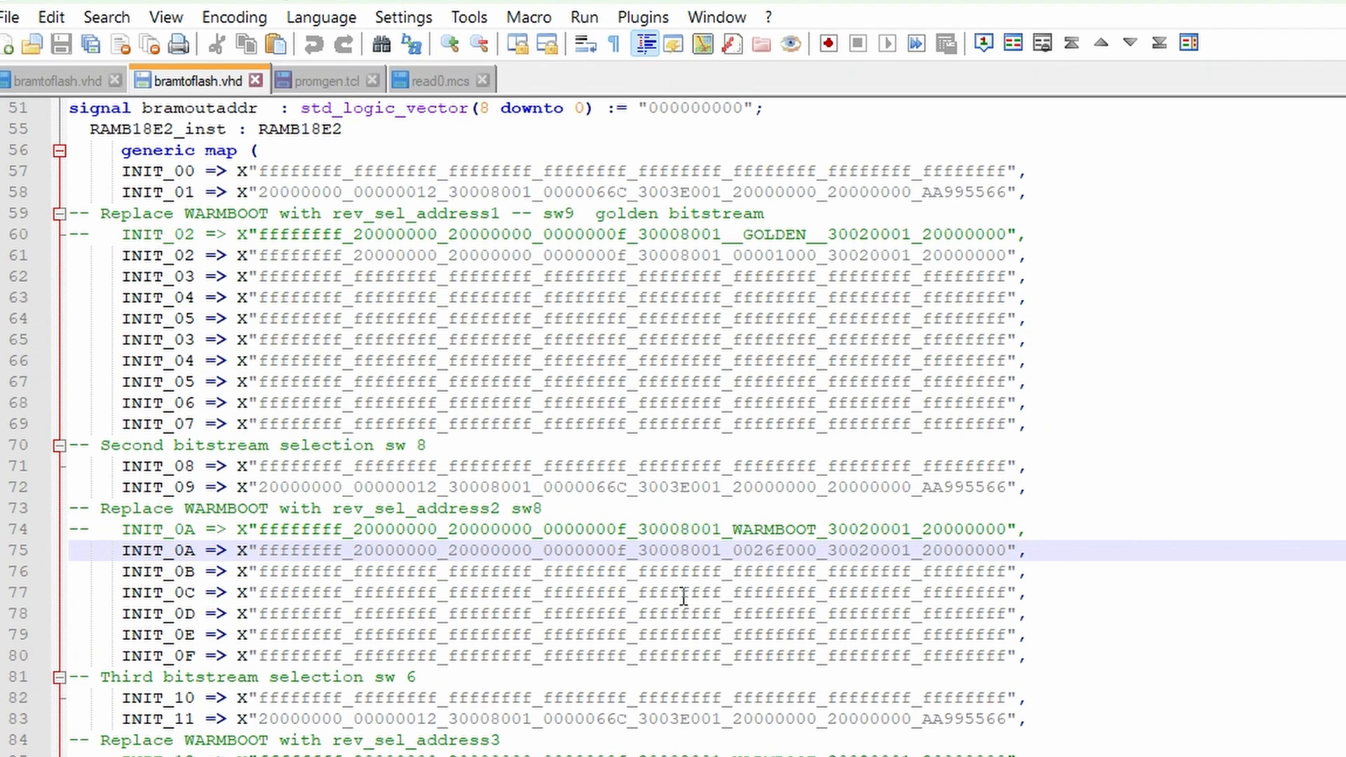
pyautogui.scroll(-1, 689, 602)
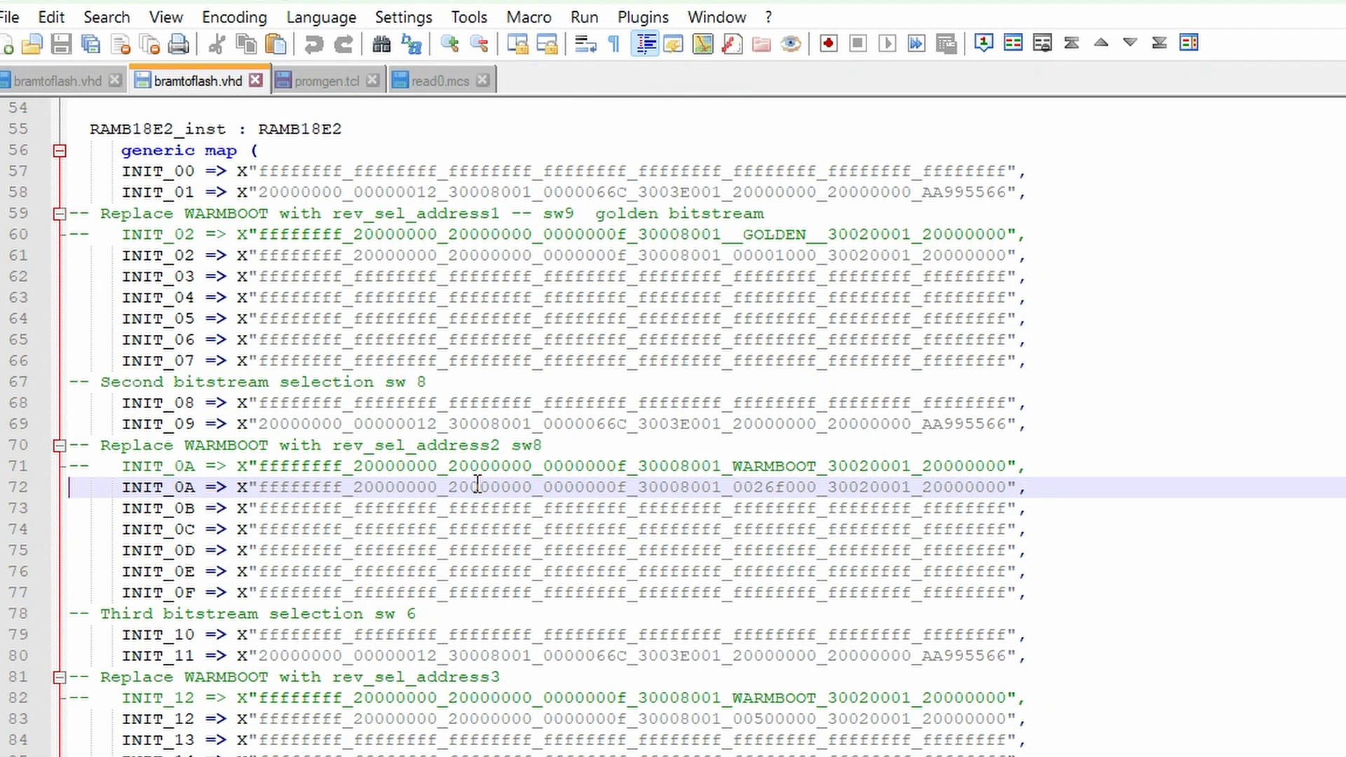
# - Examine the read0.mcs contents, then browse the kc705_top.v and spi_rev_sel.vhd sources in the project
pyautogui.click(434, 81)
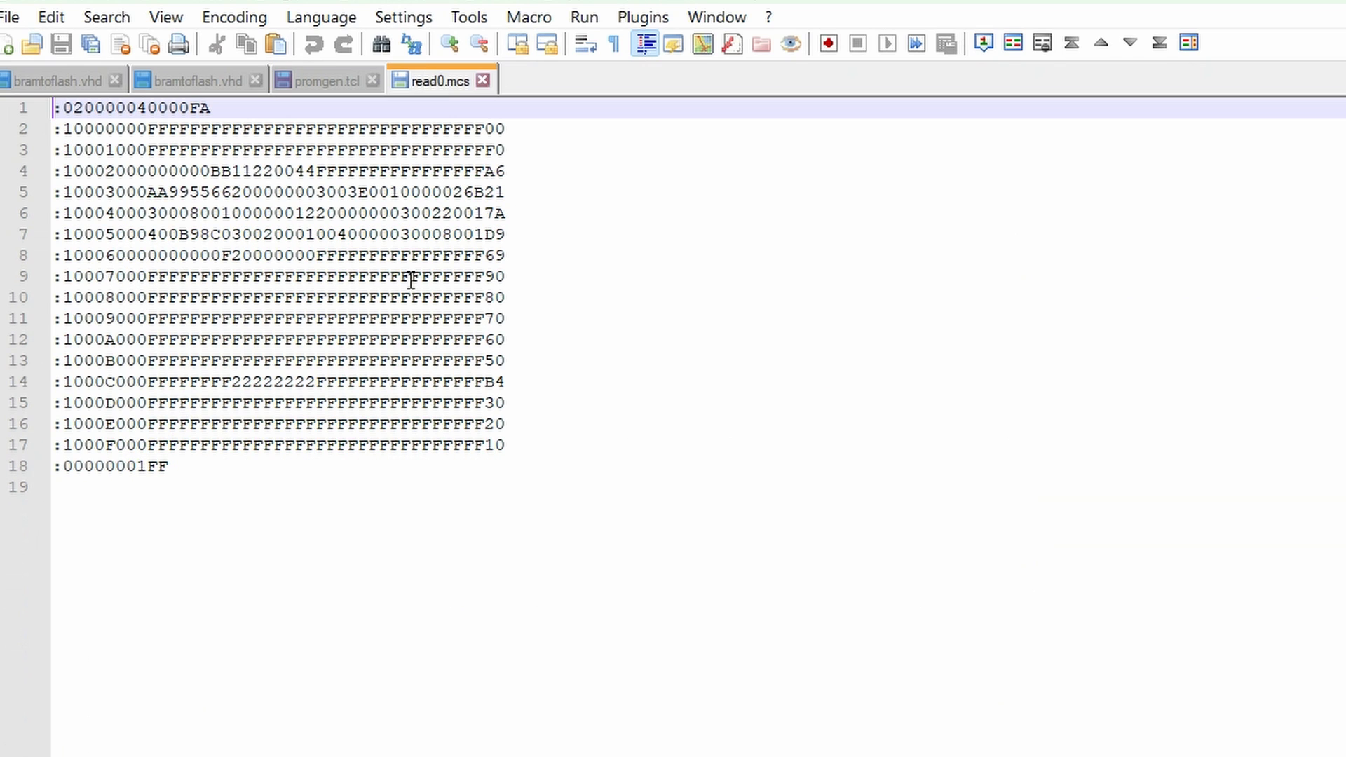
pyautogui.moveTo(317, 233); pyautogui.dragTo(403, 234)
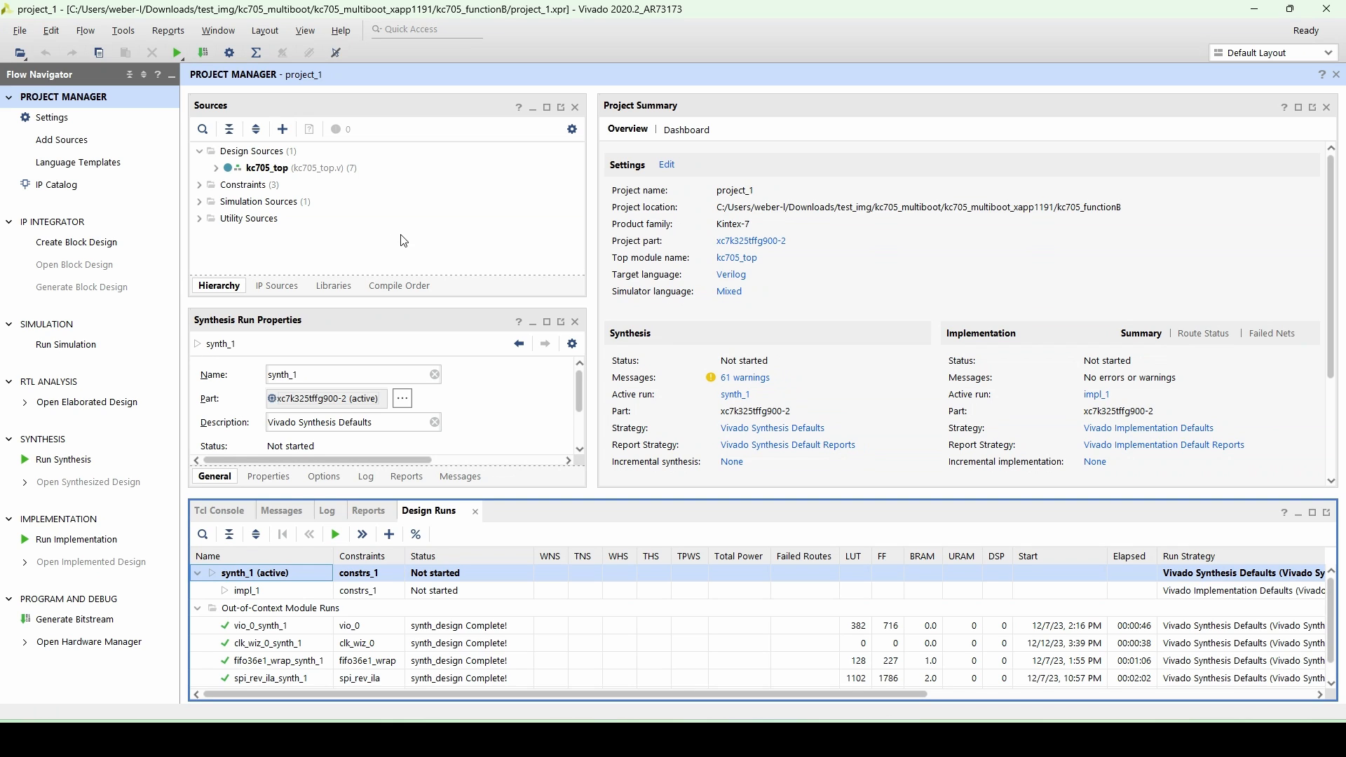
pyautogui.doubleClick(279, 168)
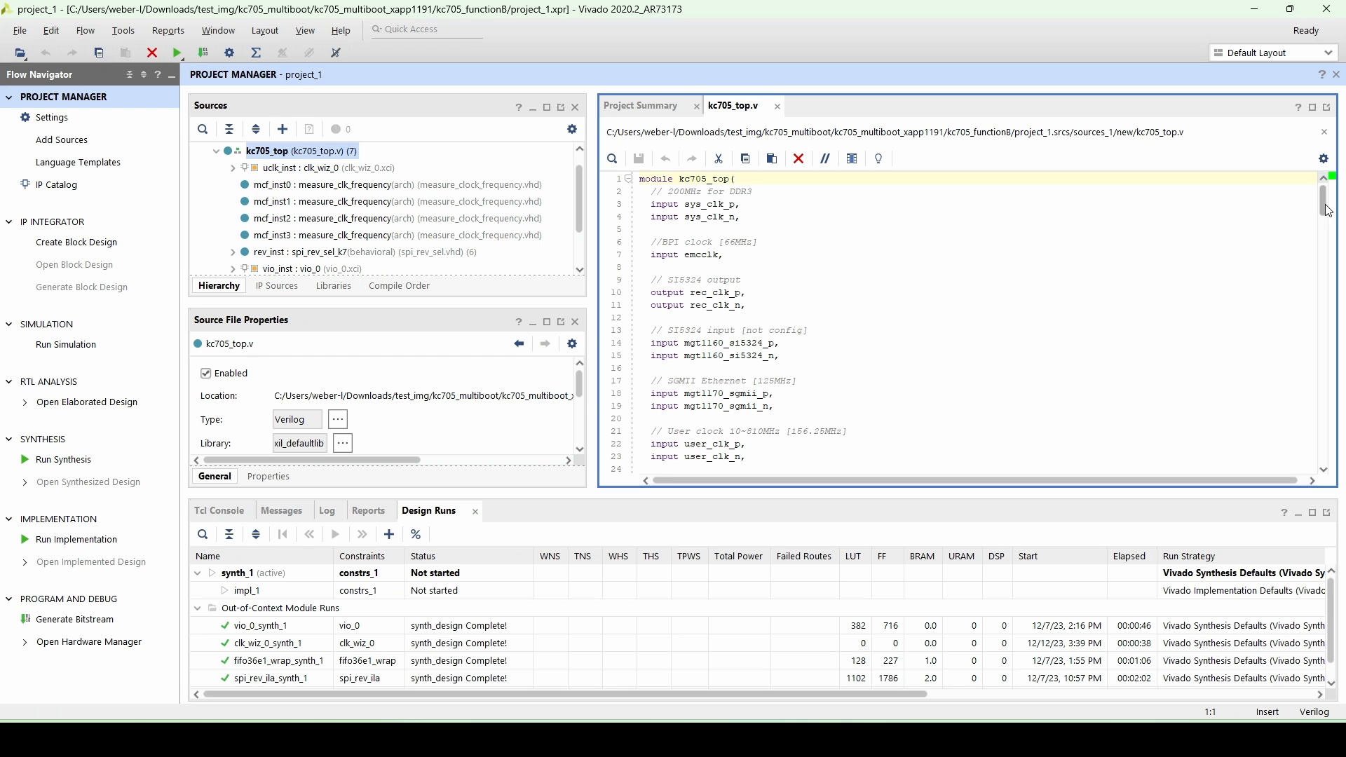
pyautogui.moveTo(1323, 203); pyautogui.dragTo(1323, 440)
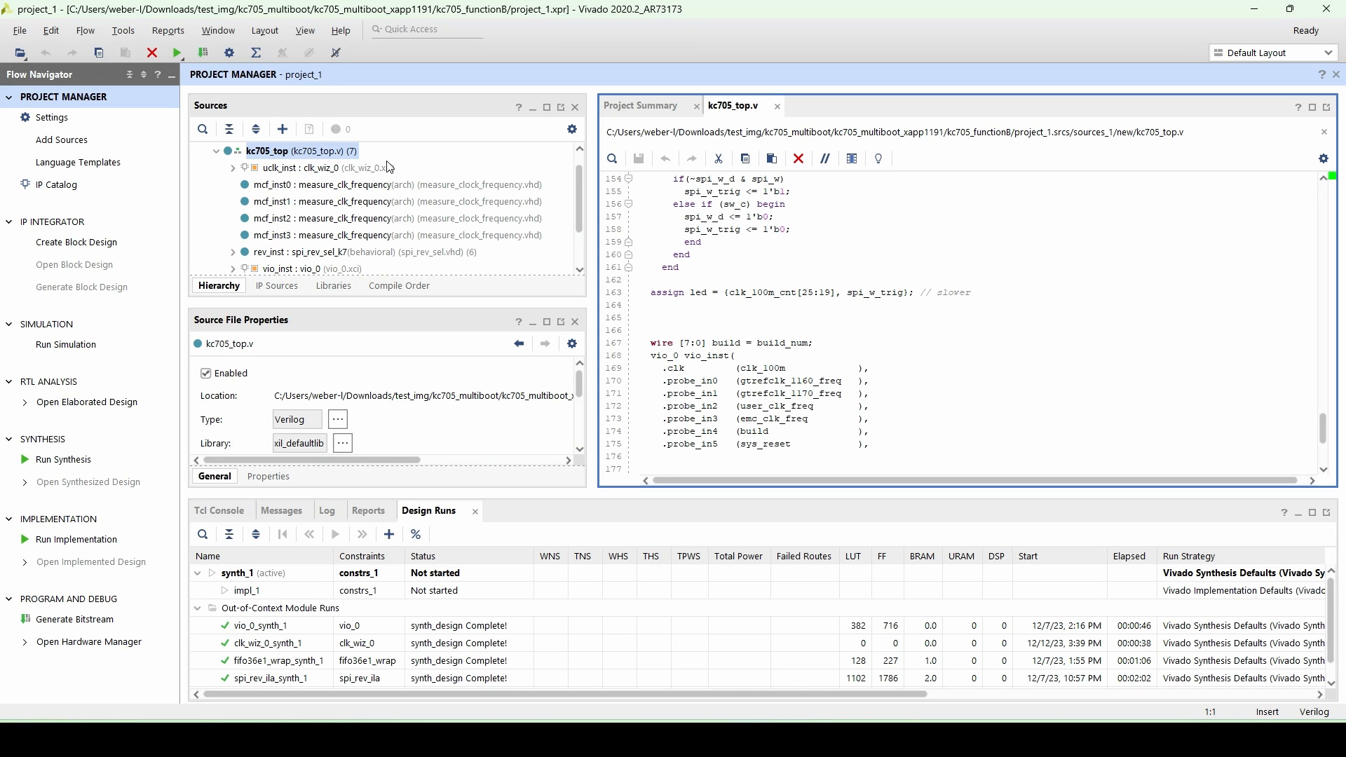
pyautogui.scroll(-3, 293, 217)
pyautogui.doubleClick(292, 207)
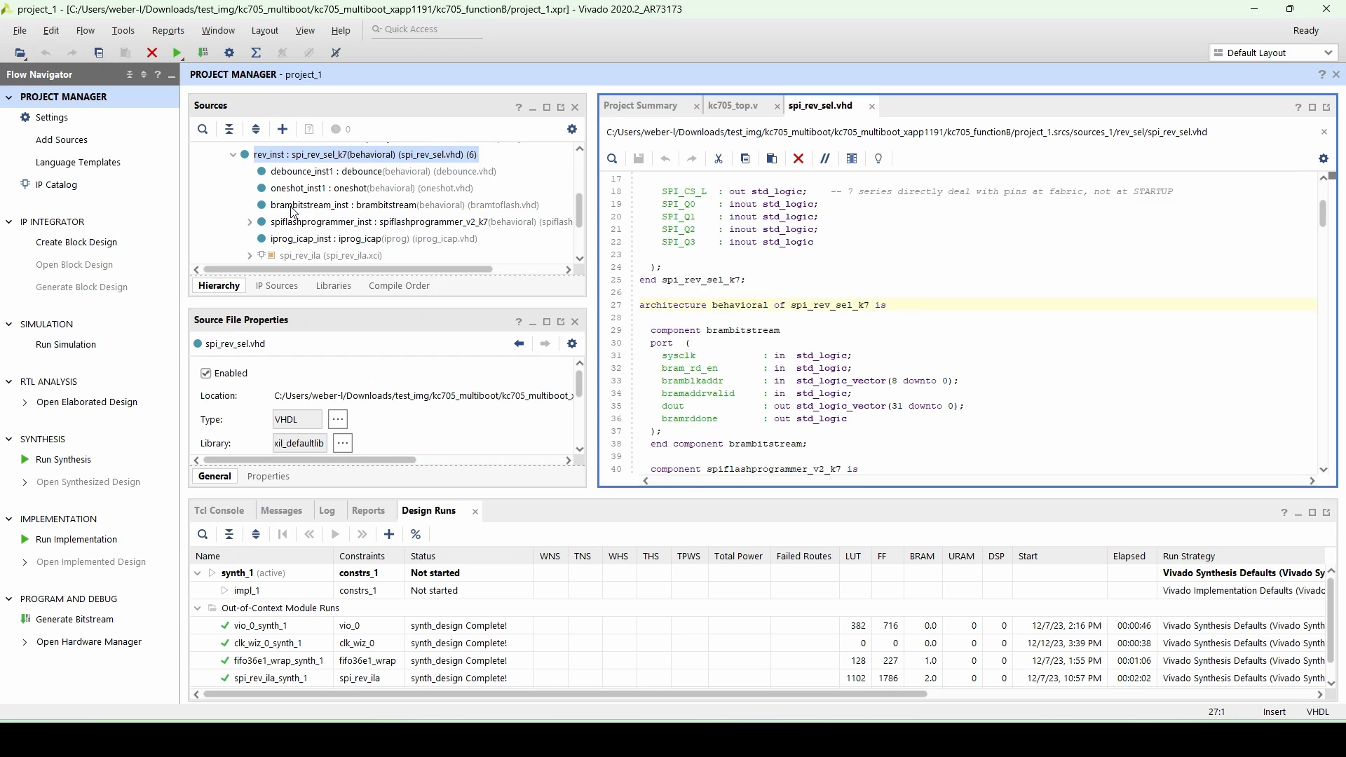
pyautogui.scroll(-20, 883, 228)
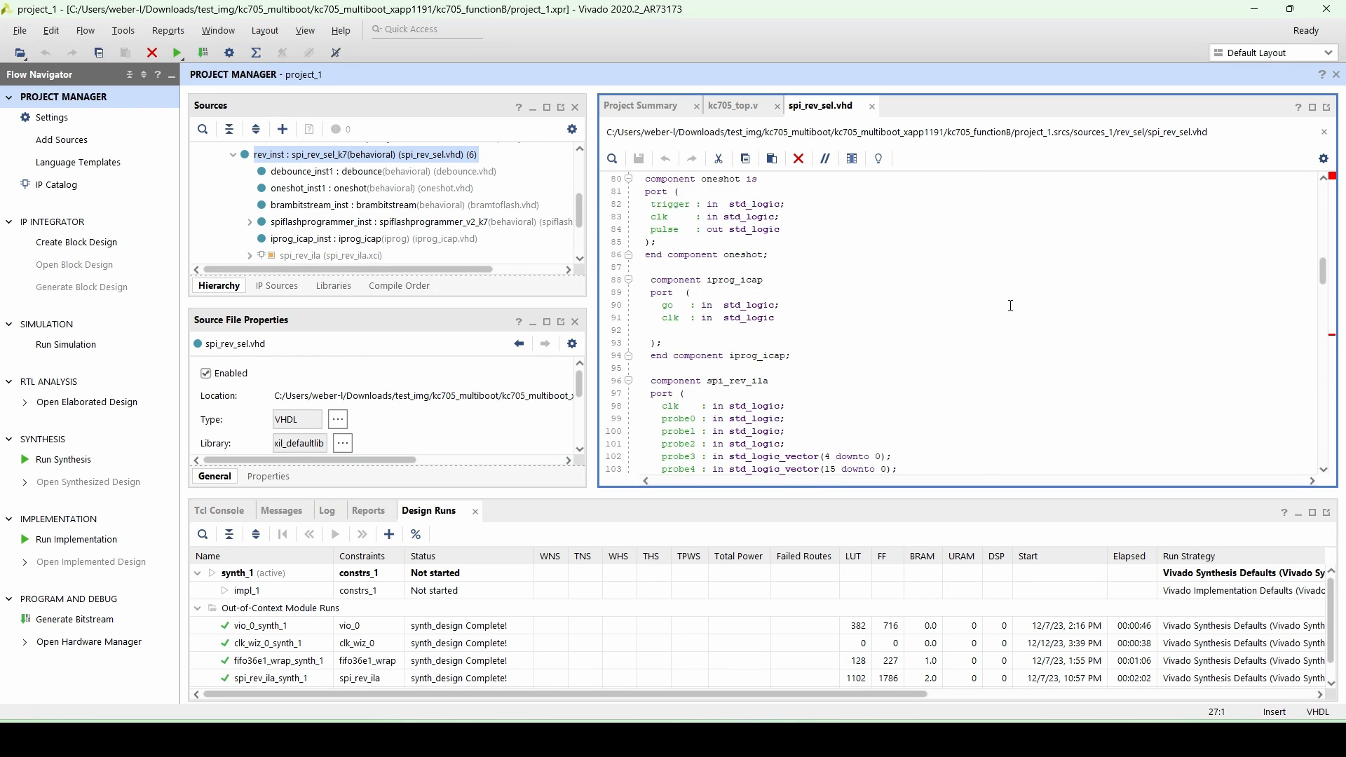
pyautogui.scroll(-20, 1003, 316)
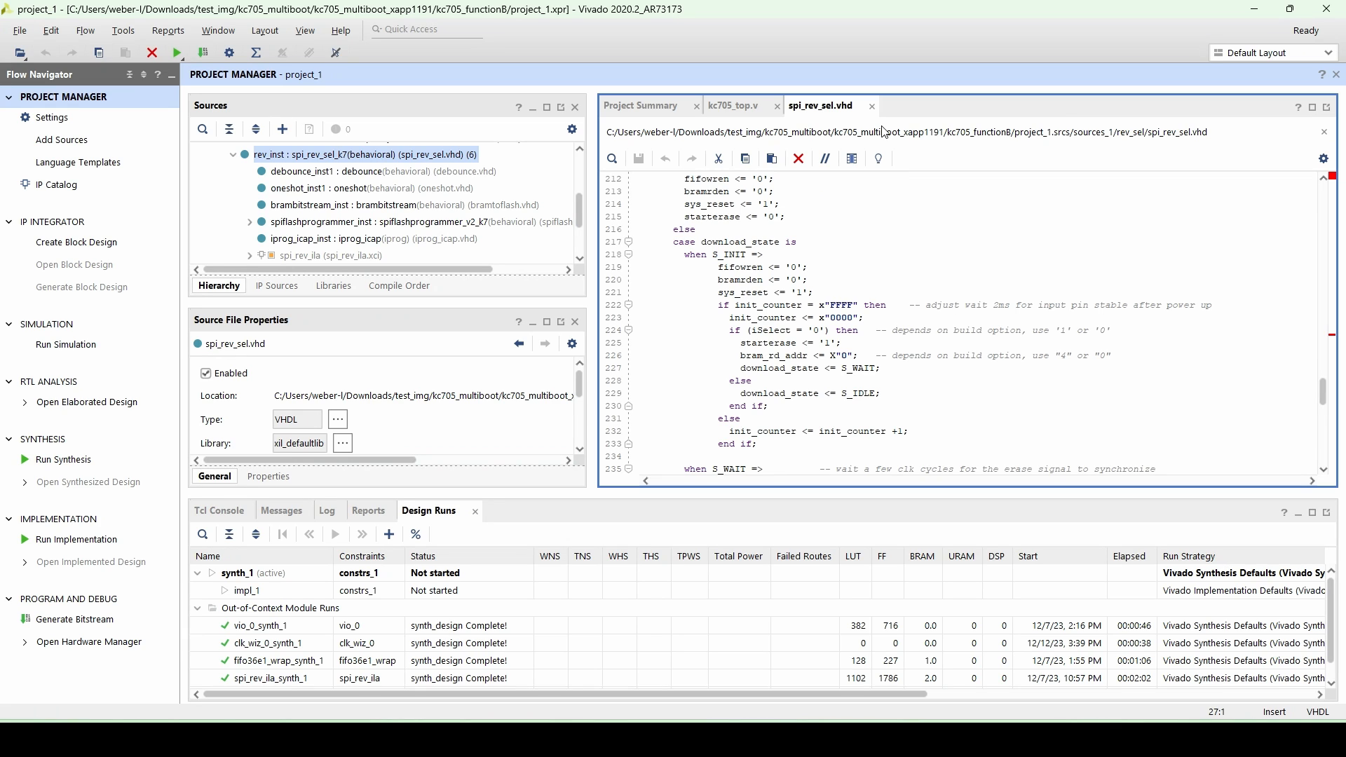
# - Generate the bitstream, letting synthesis and implementation run first, and dismiss the completion dialog
pyautogui.click(95, 620)
pyautogui.click(736, 408)
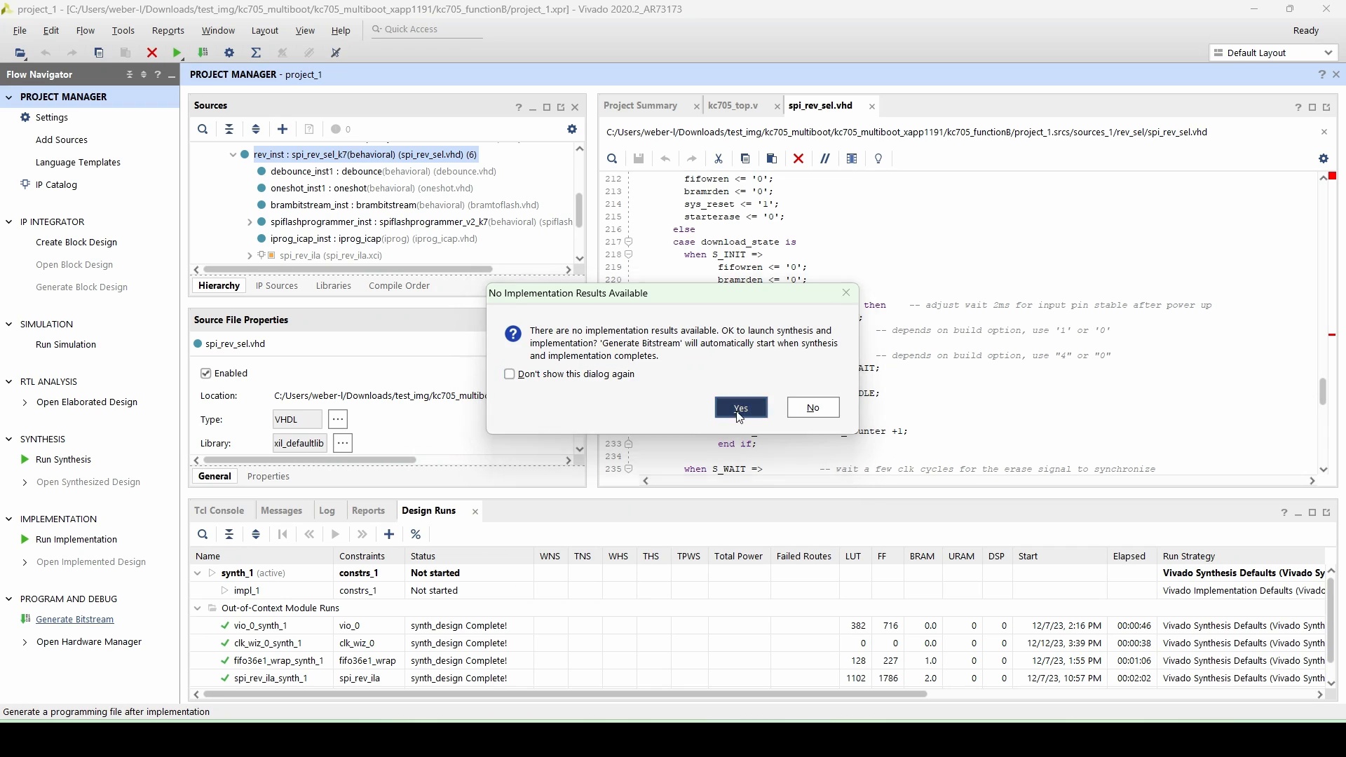
pyautogui.click(729, 459)
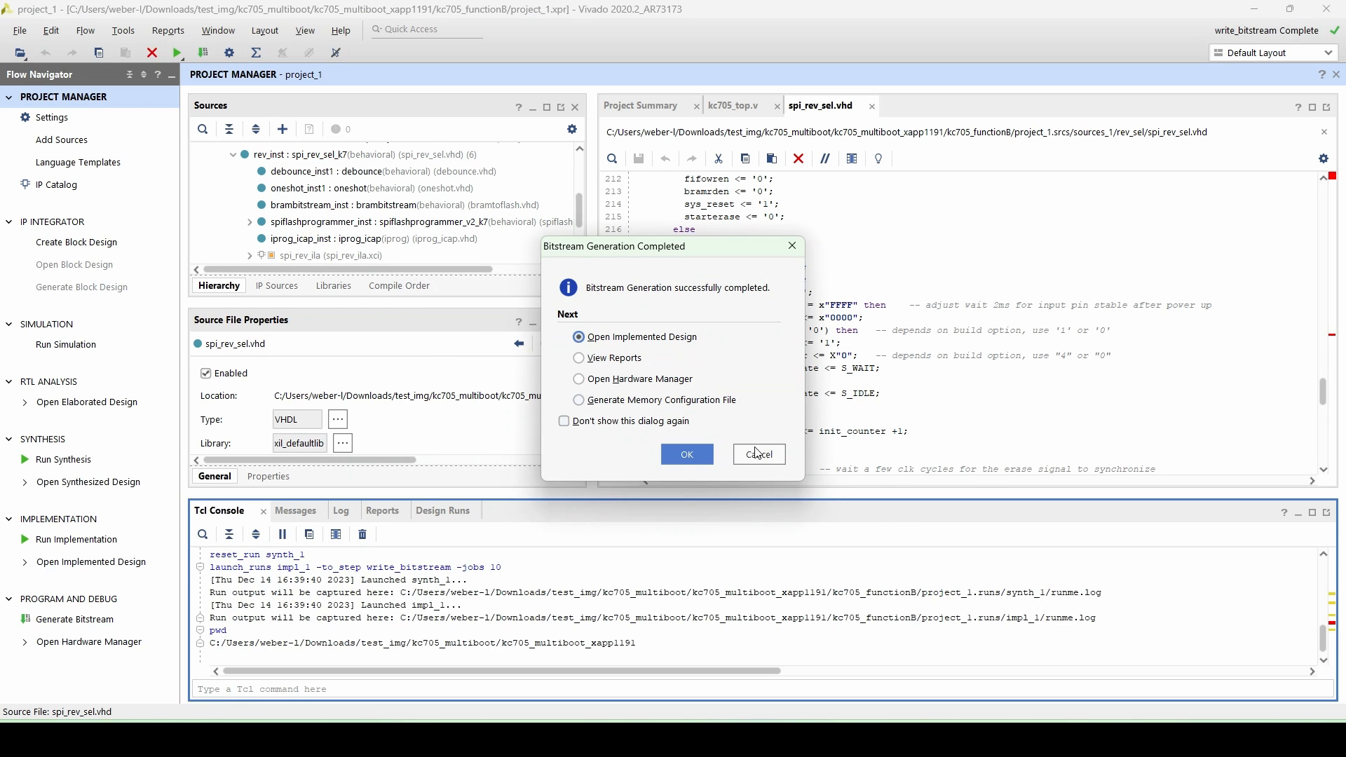
pyautogui.click(760, 455)
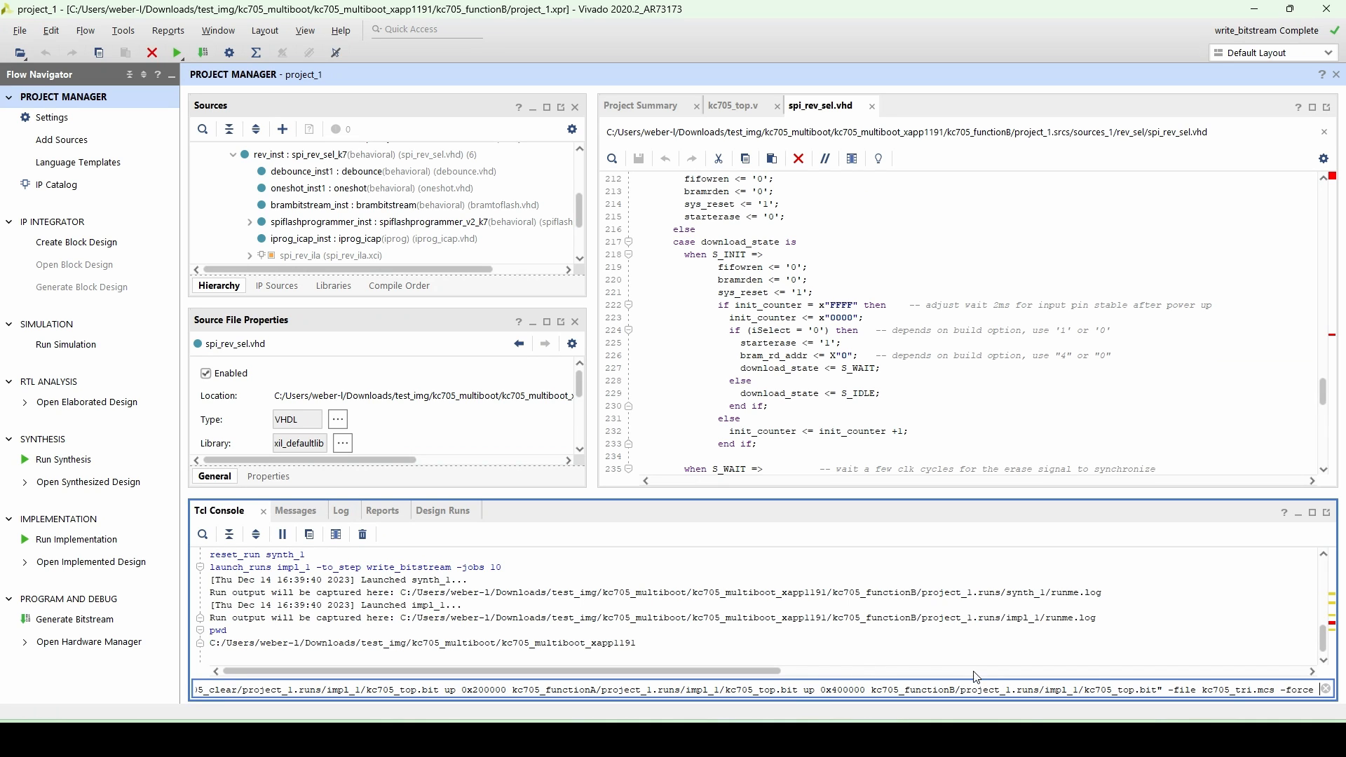
# - Write kc705_tri.mcs from the clear, functionA and functionB bitstreams at 0x0, 0x200000 and 0x400000, then program it into the mt25ql128 flash
pyautogui.press('Return')
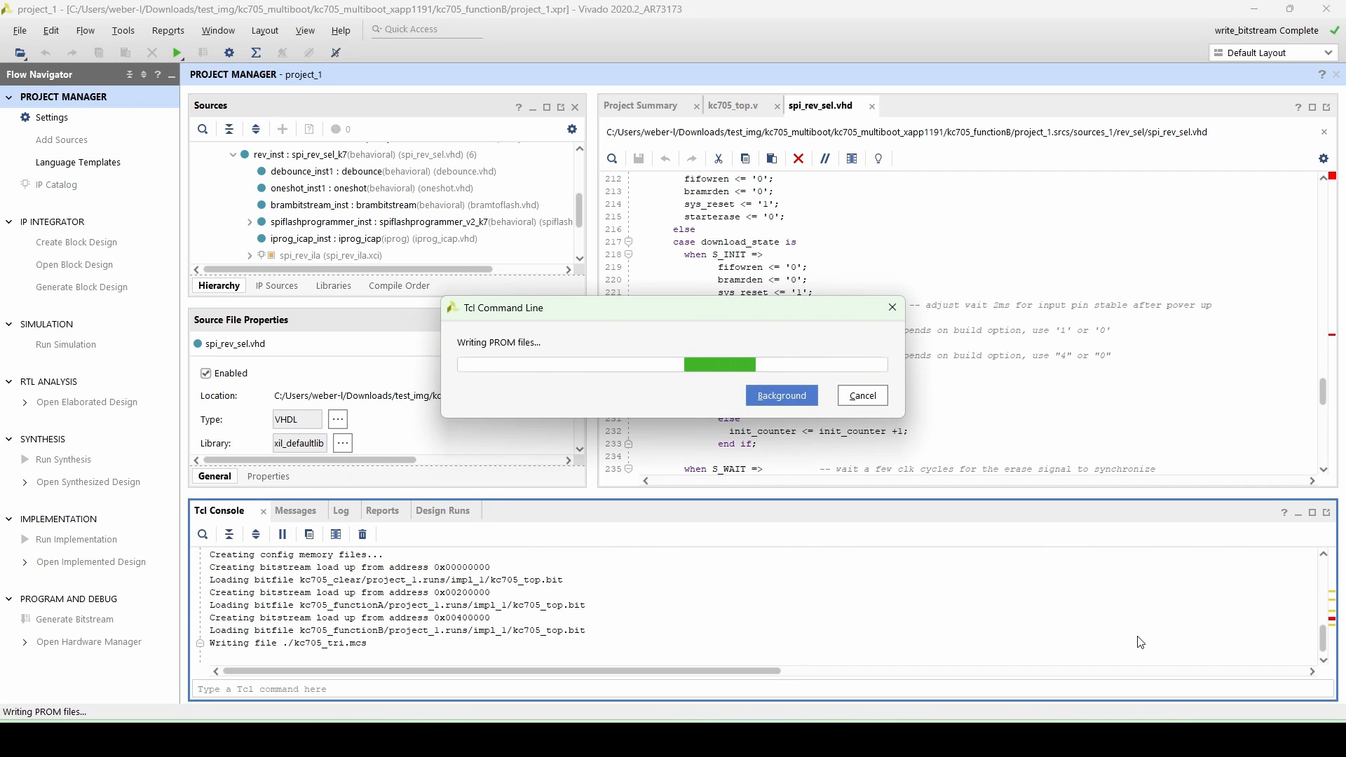
pyautogui.click(88, 643)
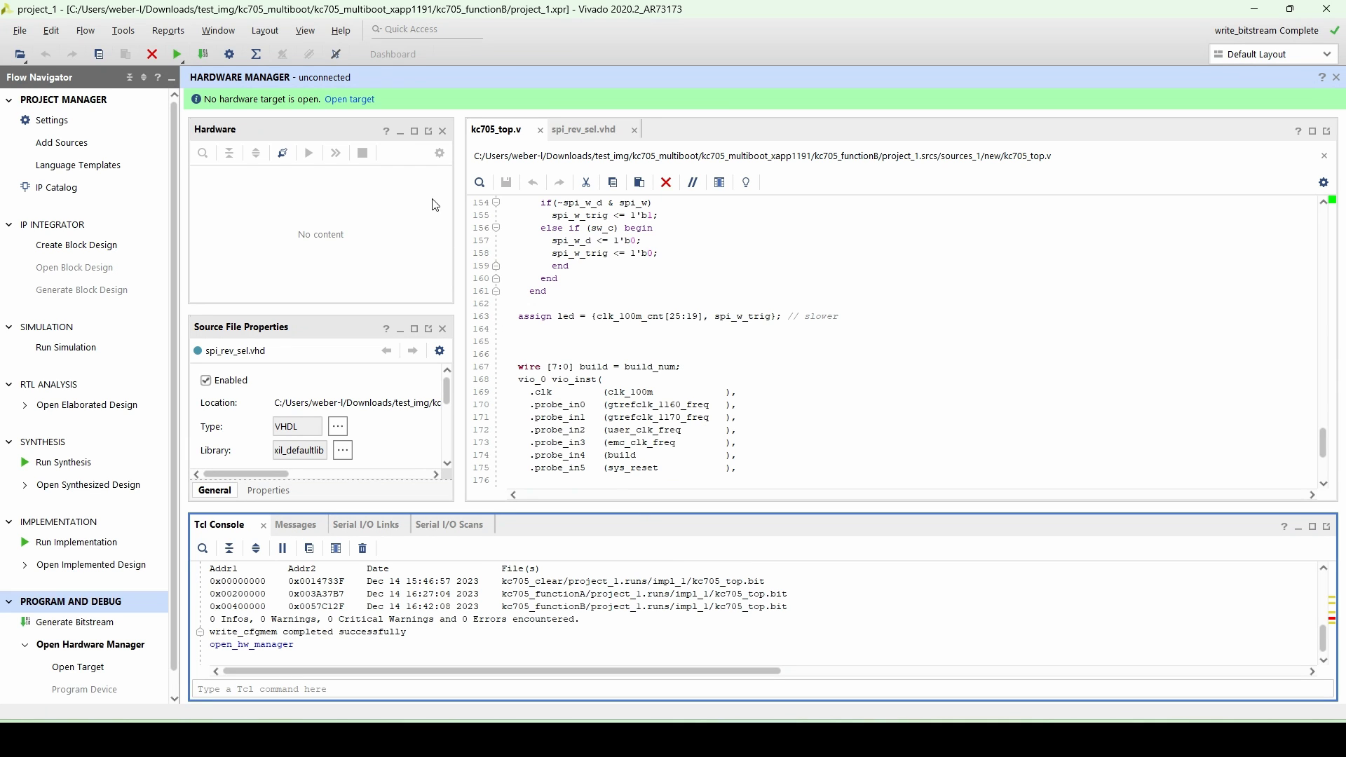
pyautogui.click(350, 98)
pyautogui.click(374, 119)
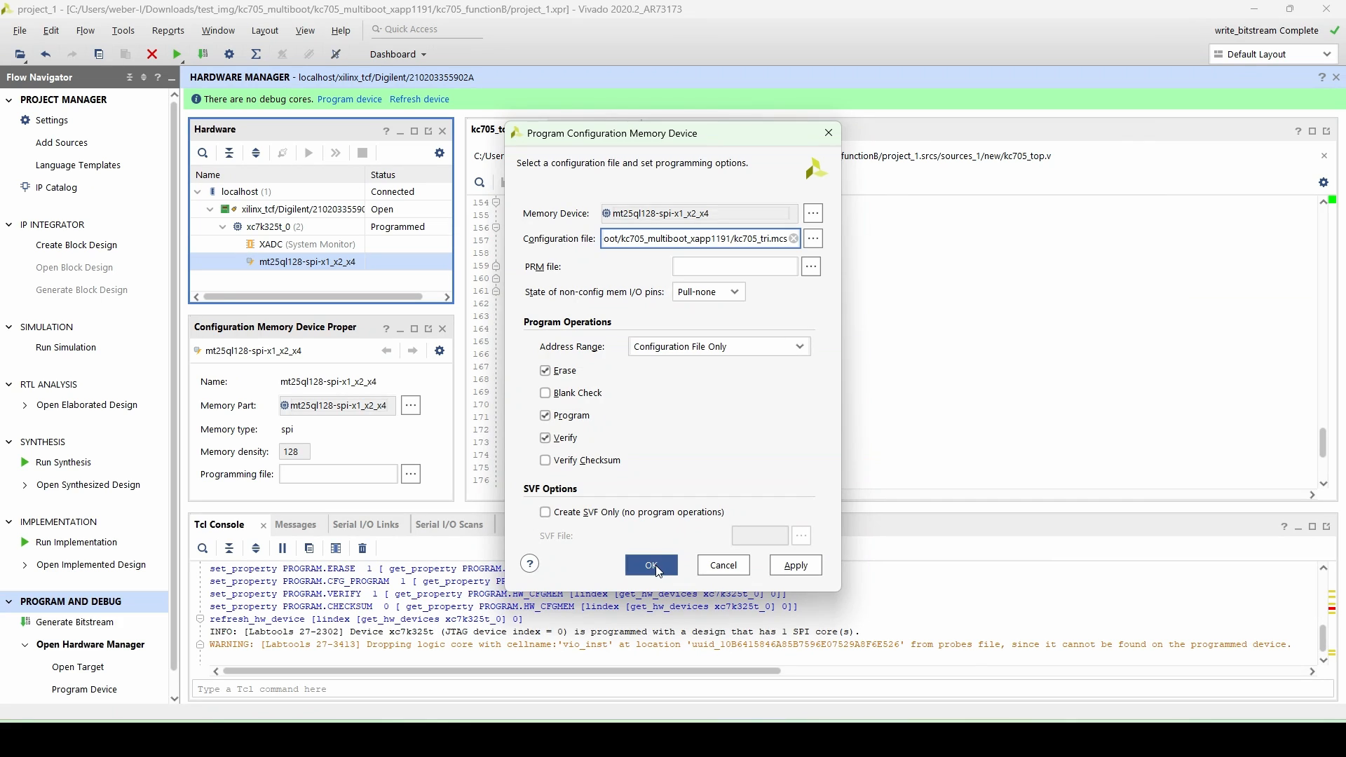
pyautogui.click(651, 565)
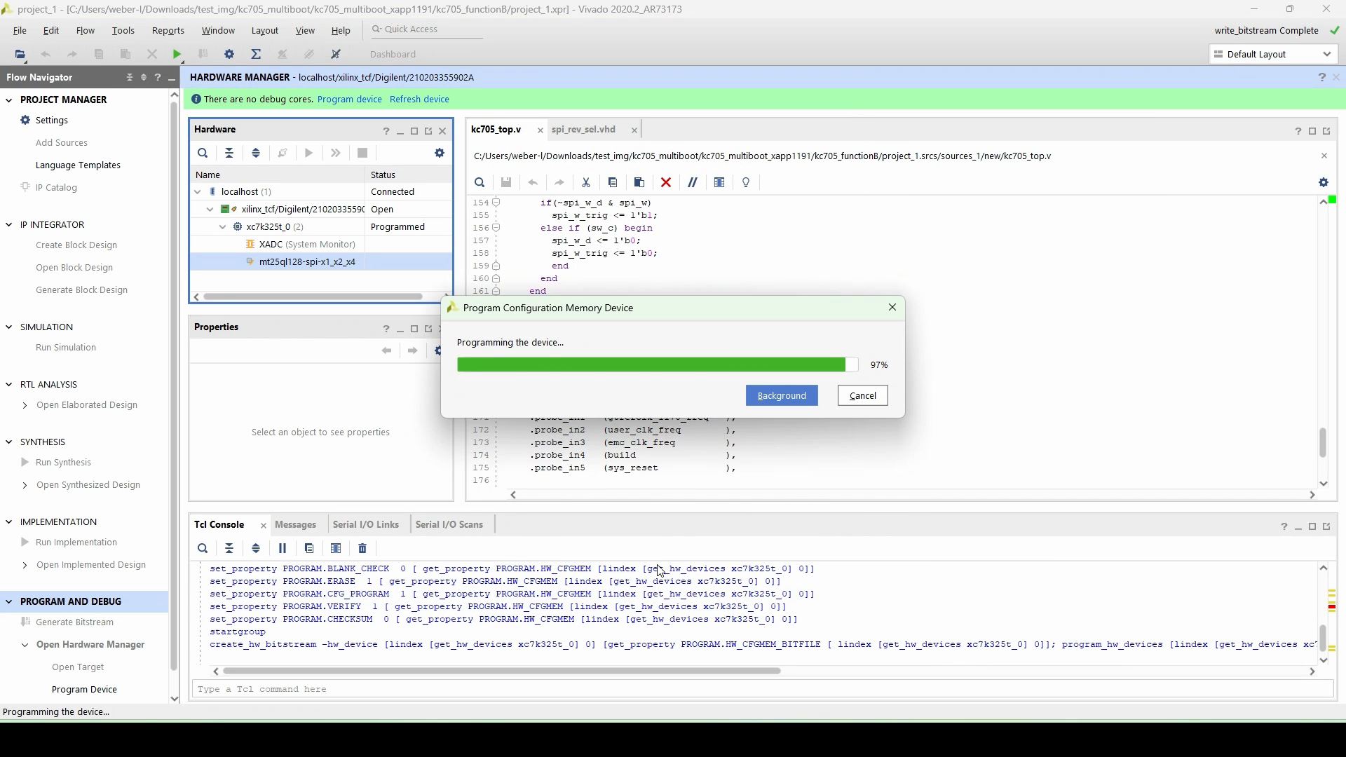